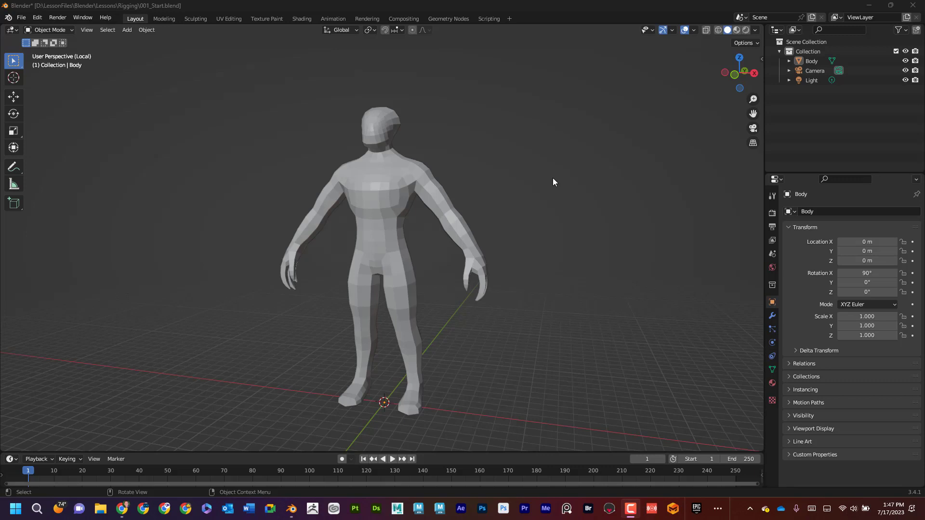
Orbit around the figure, toggling X-ray on and off to inspect it
middle_drag(460, 237, 469, 211)
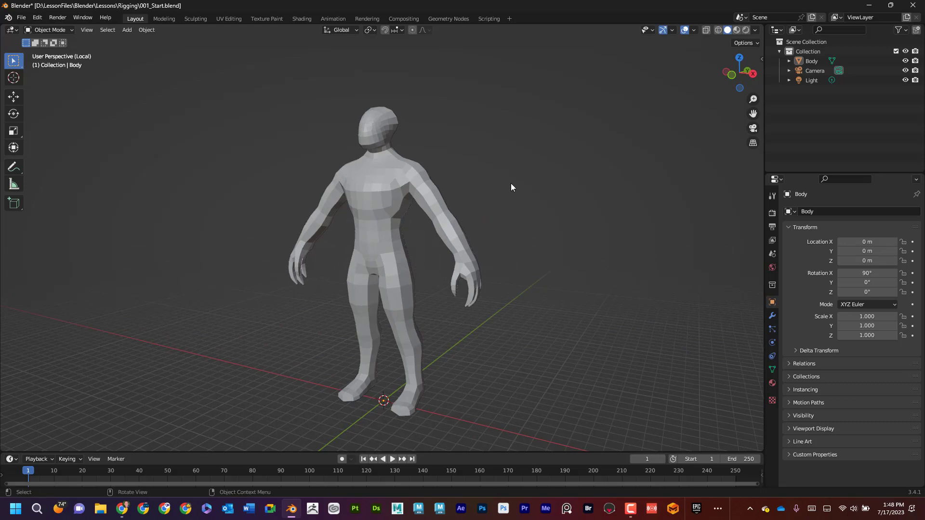
middle_drag(512, 187, 540, 164)
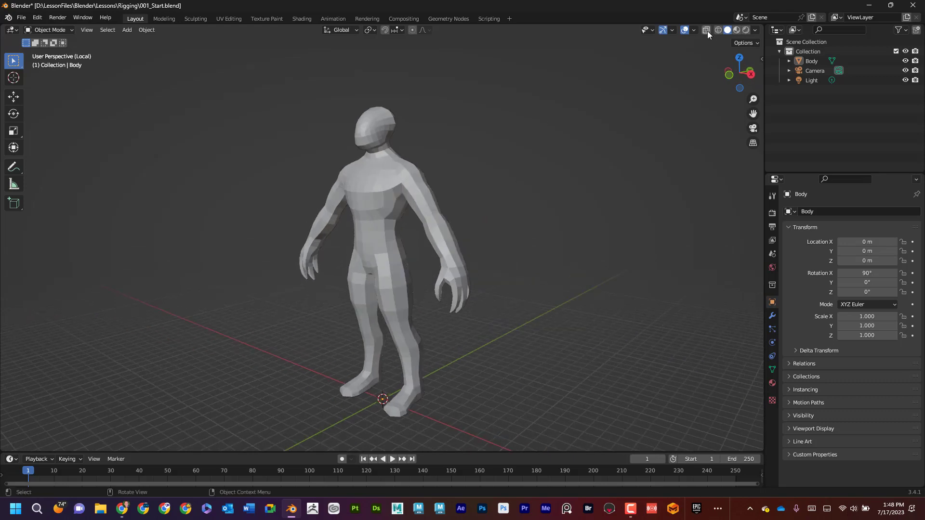
click(707, 30)
middle_drag(508, 203, 492, 223)
middle_drag(527, 252, 651, 83)
click(706, 30)
middle_drag(530, 169, 512, 178)
middle_drag(499, 230, 501, 249)
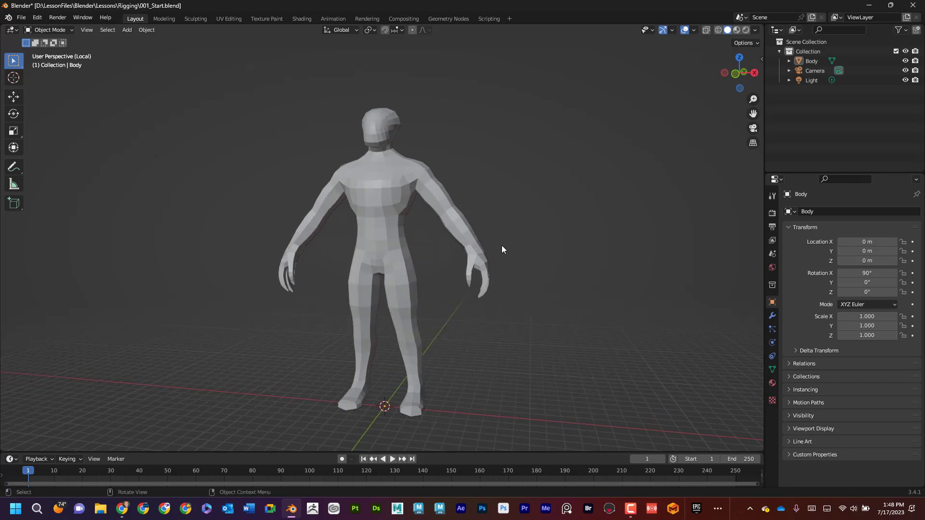
Switch to the front orthographic view, centre the figure and add an armature
key(KP_1)
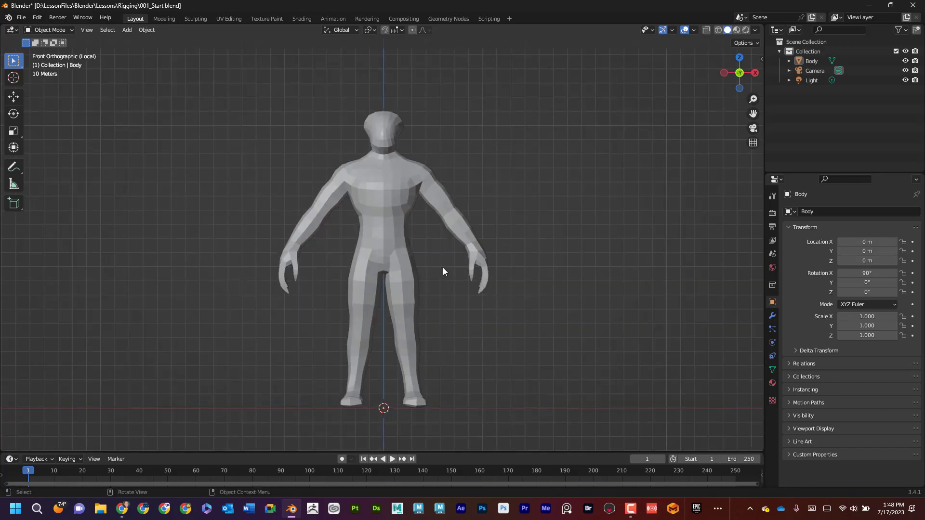
shift+middle_drag(500, 310, 557, 323)
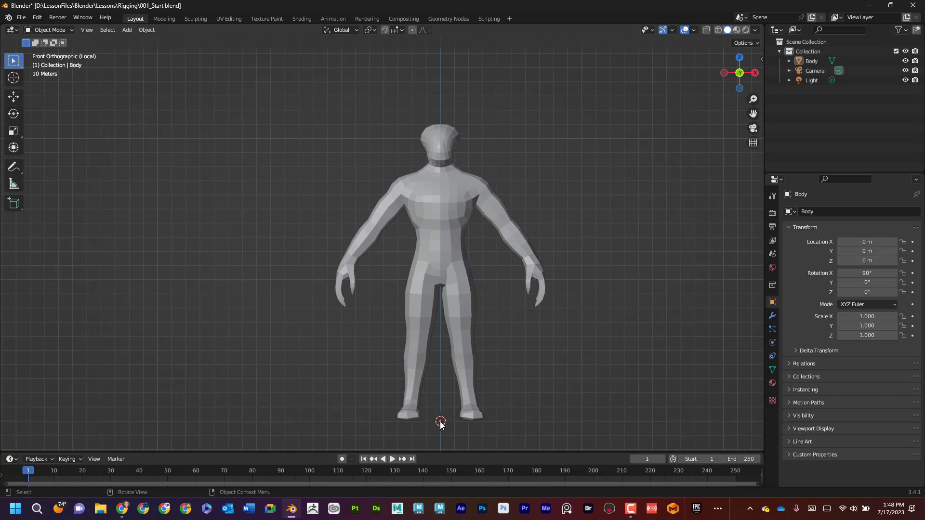
shift+middle_drag(544, 380, 481, 350)
key(shift+a)
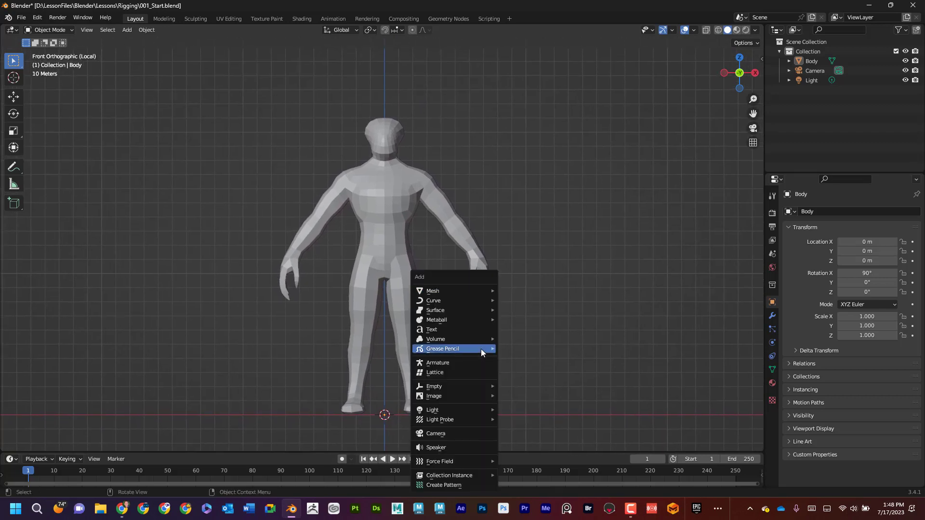
click(453, 365)
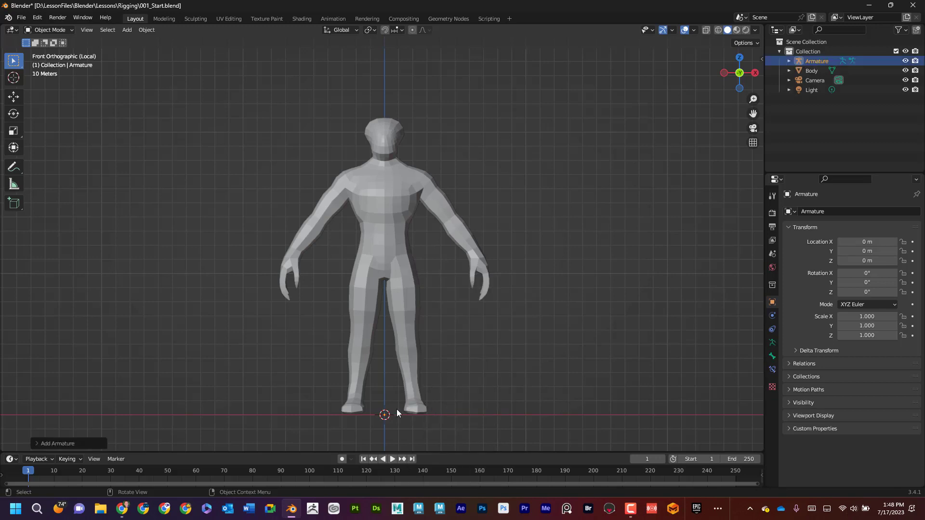
Scale the armature up and raise it with the move gizmo to the hips
key(s)
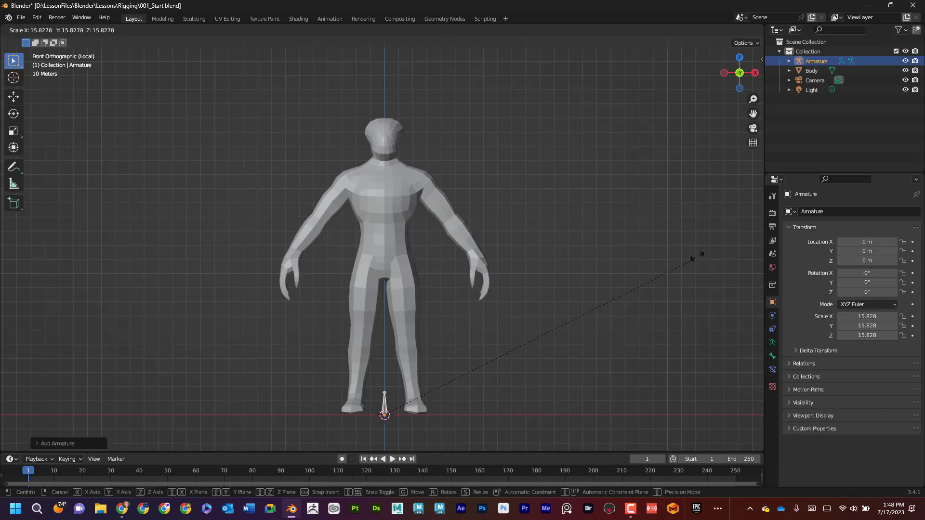
click(465, 365)
key(s)
click(487, 350)
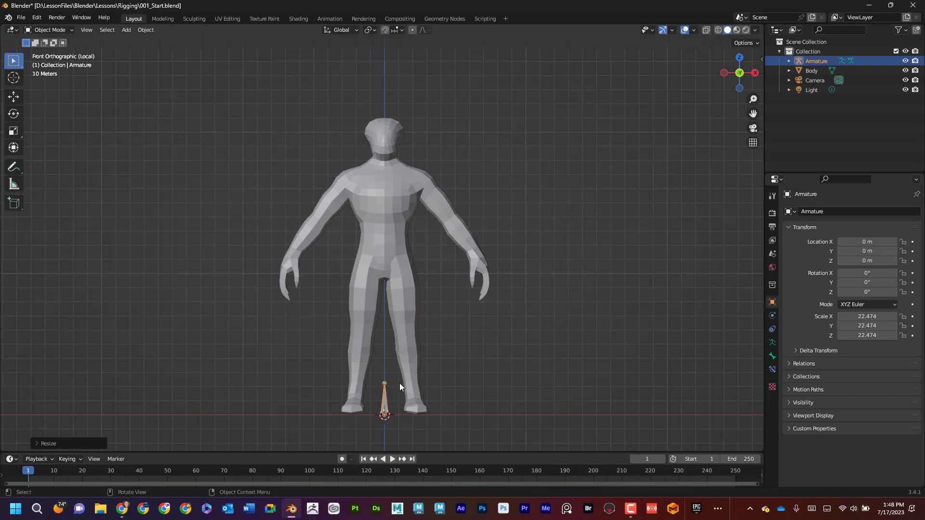
click(14, 97)
drag(382, 377, 386, 204)
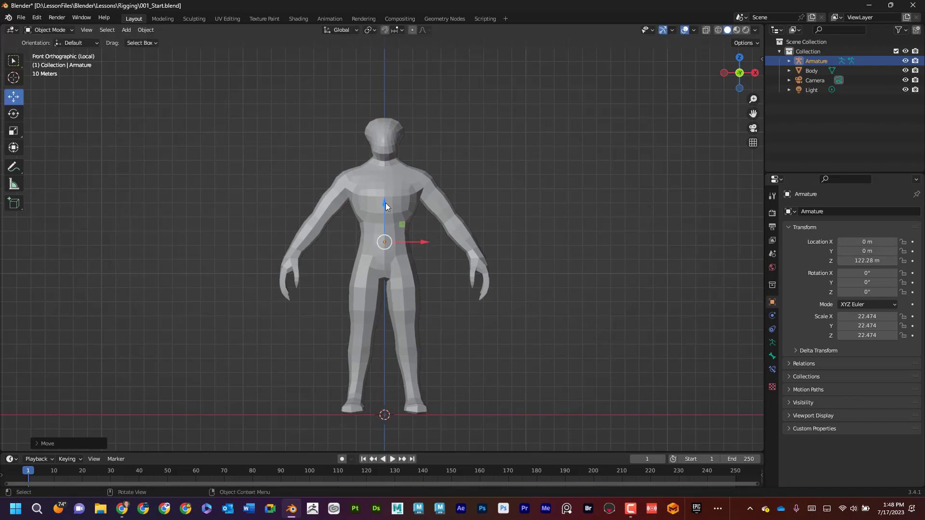
With X-ray on, shorten the bone and lower it to the pelvis at Z 114.89 m
click(707, 31)
scroll(527, 243, up, 4)
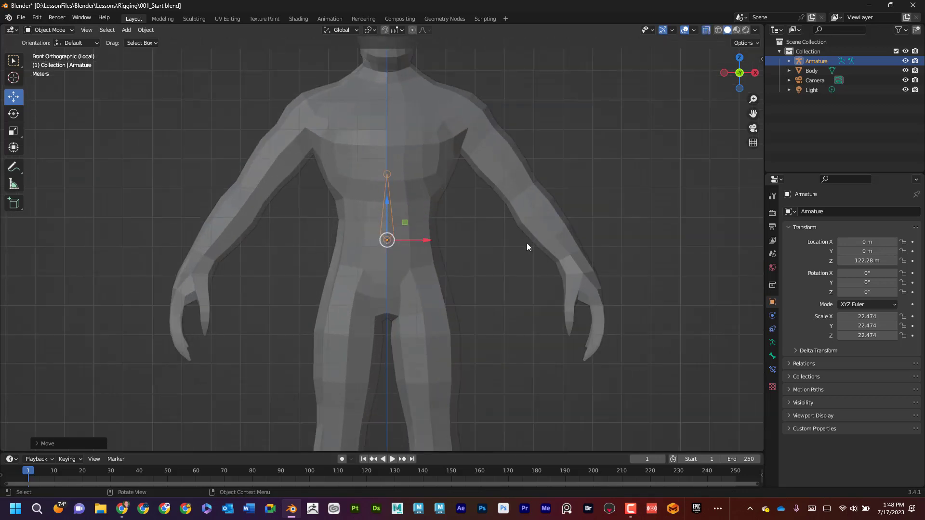
key(s)
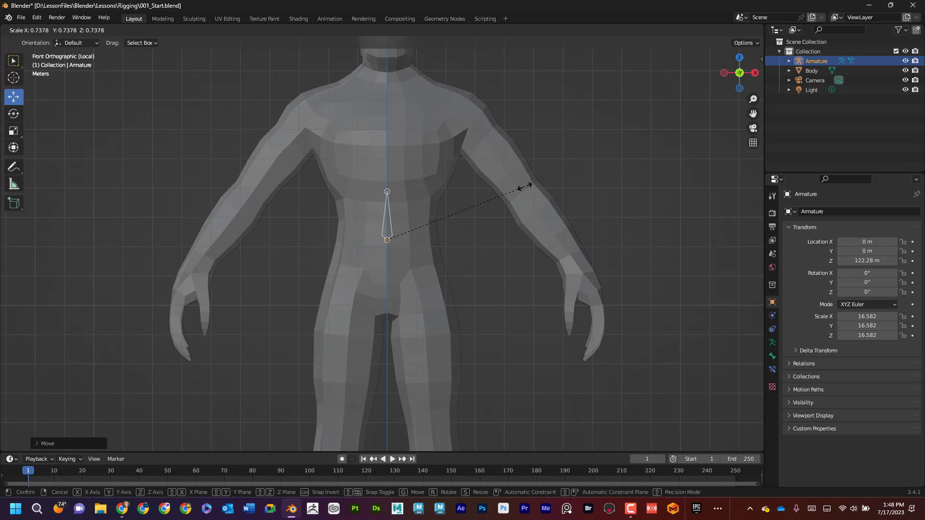
click(527, 190)
drag(389, 200, 372, 267)
drag(385, 216, 387, 221)
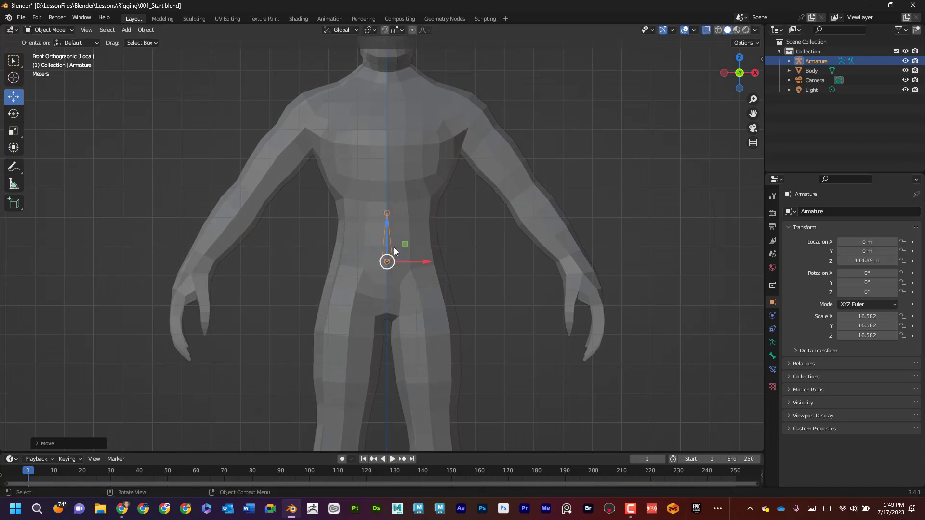
click(385, 212)
click(388, 213)
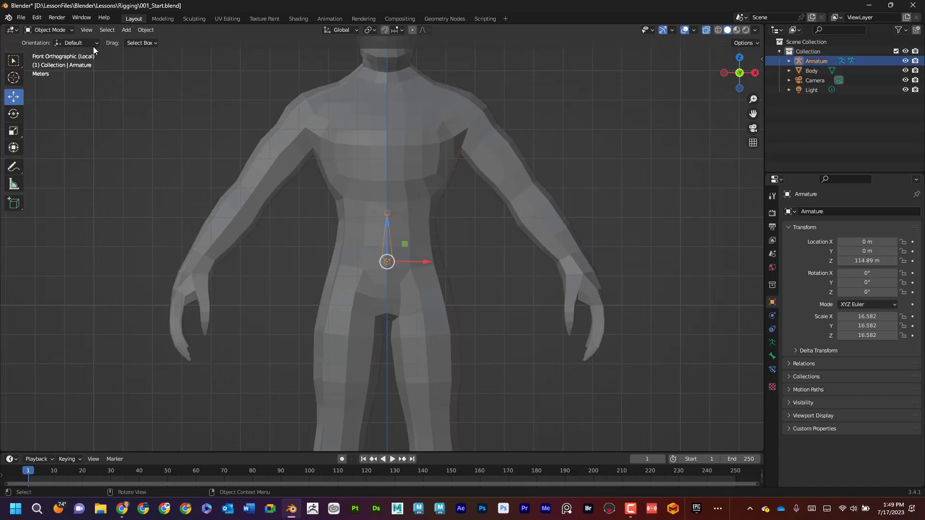
Enter Edit Mode and extrude a second bone straight up along Z
click(48, 30)
click(60, 47)
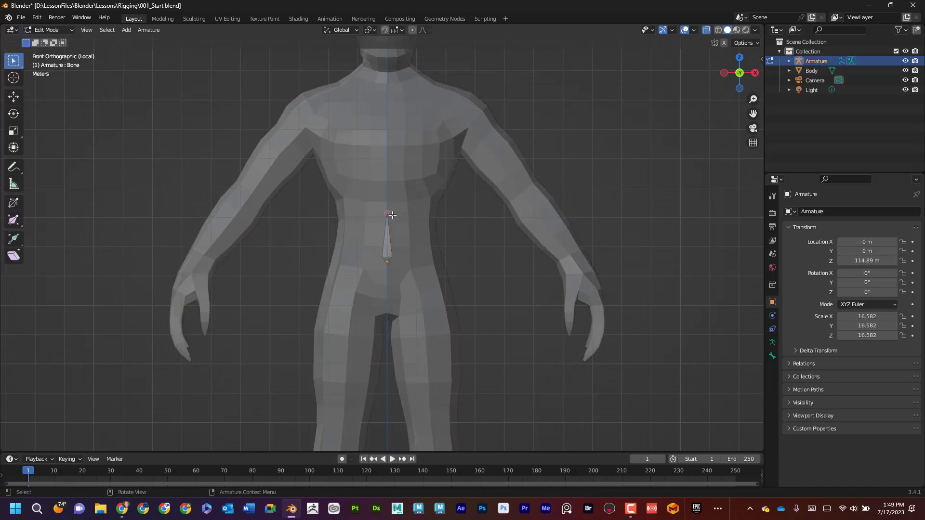
key(e)
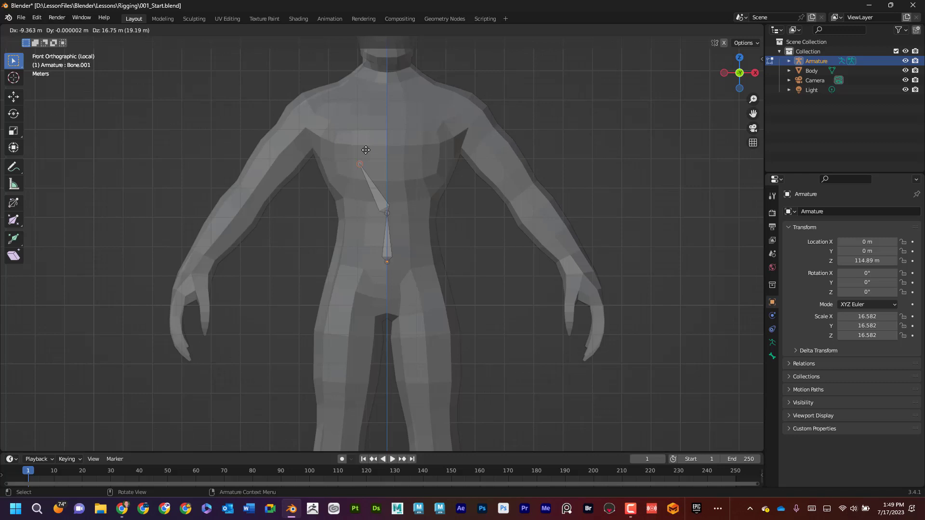
key(z)
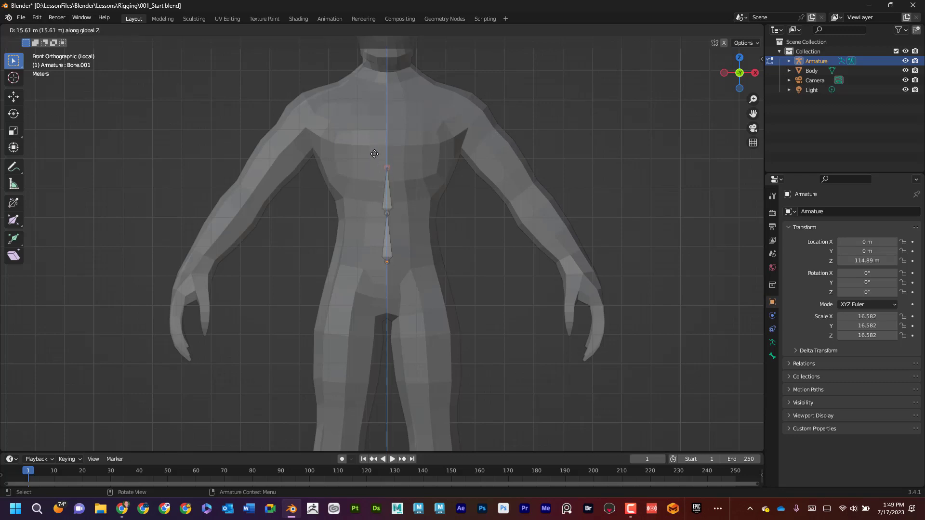
click(374, 154)
shift+scroll(386, 155, up, 3)
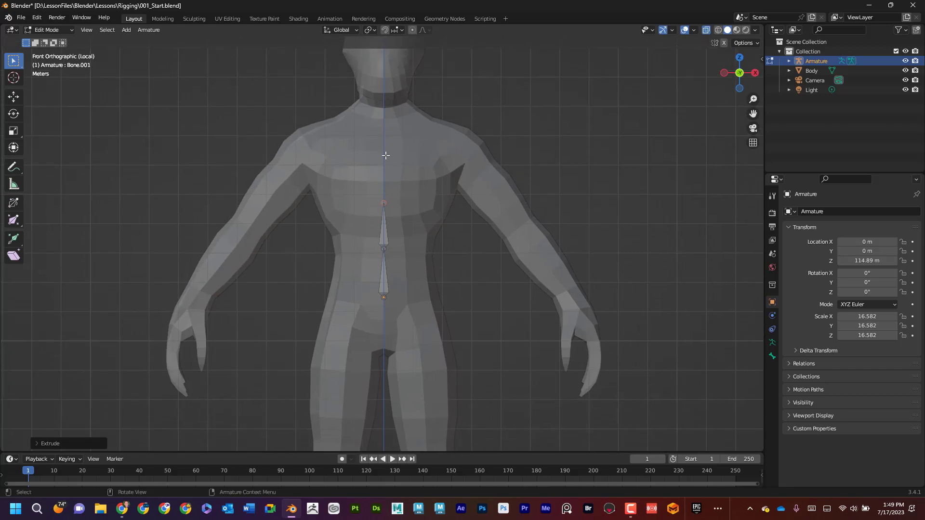
Extrude two more vertical bones along Z, ending at the base of the neck
key(e)
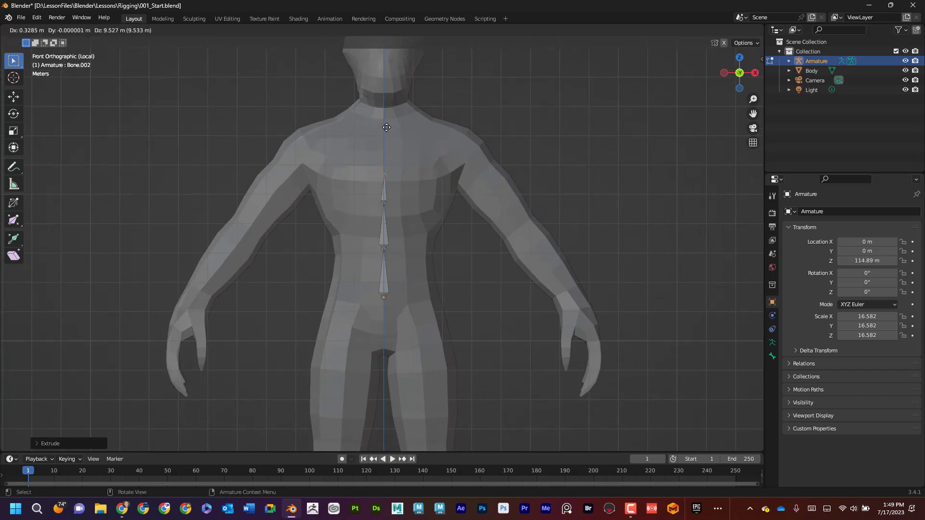
key(z)
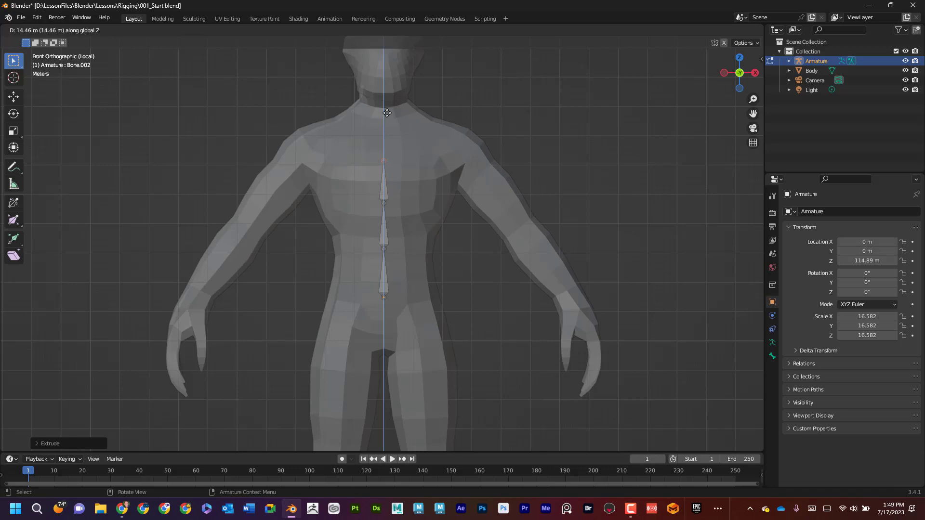
click(387, 112)
key(e)
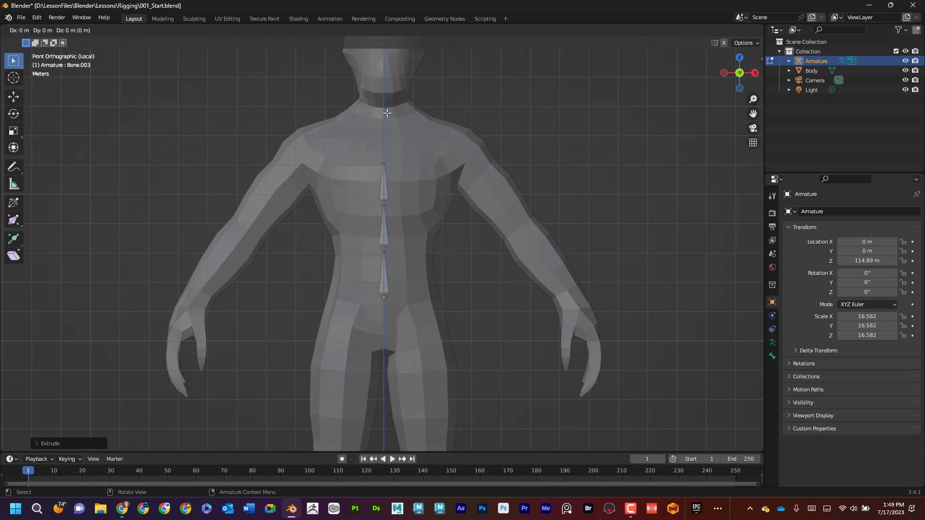
key(z)
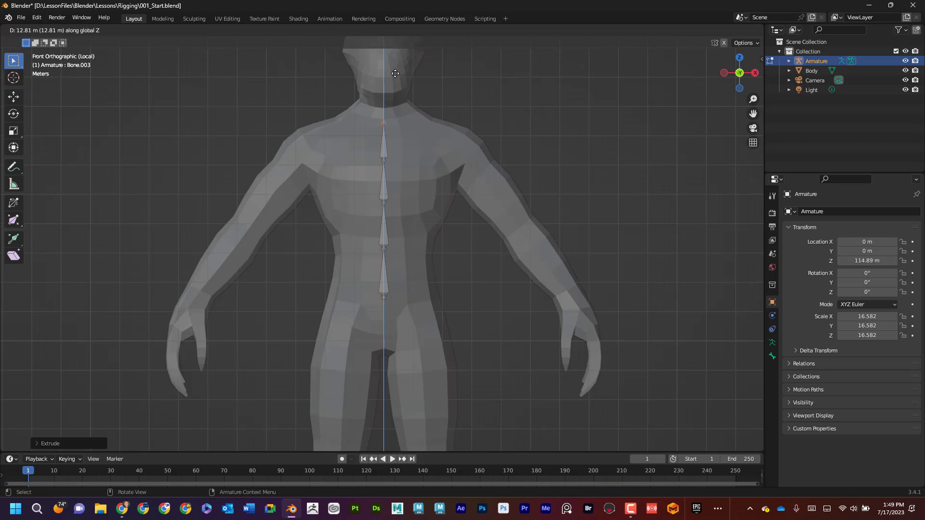
click(395, 74)
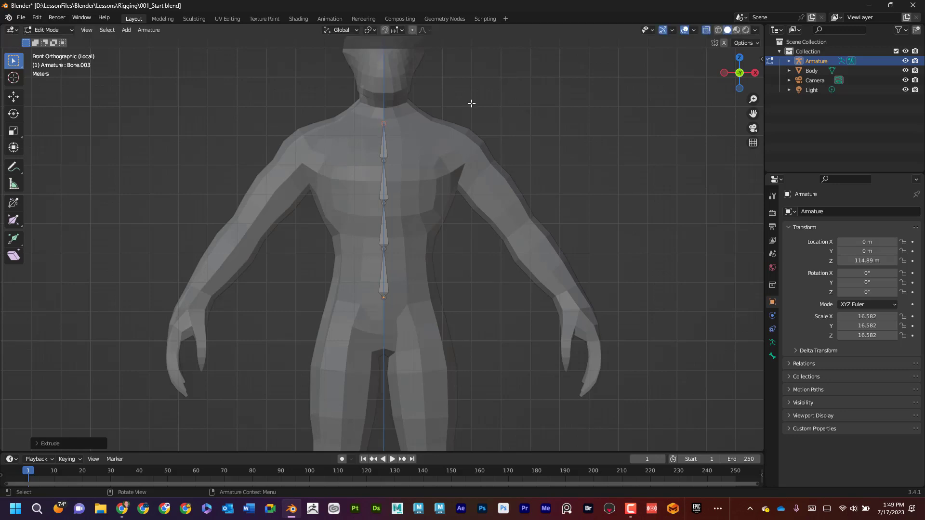
In right side view, extrude a neck bone and a head bone up into the head
key(KP_3)
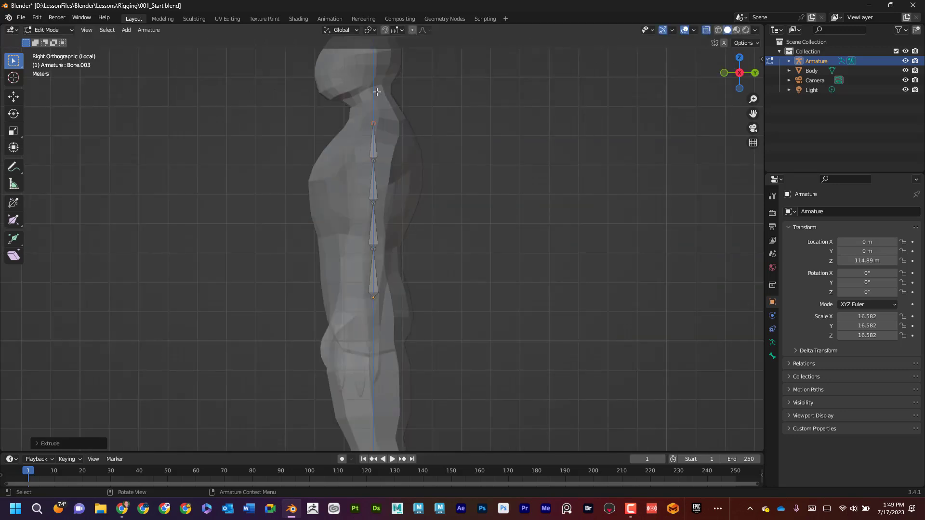
key(e)
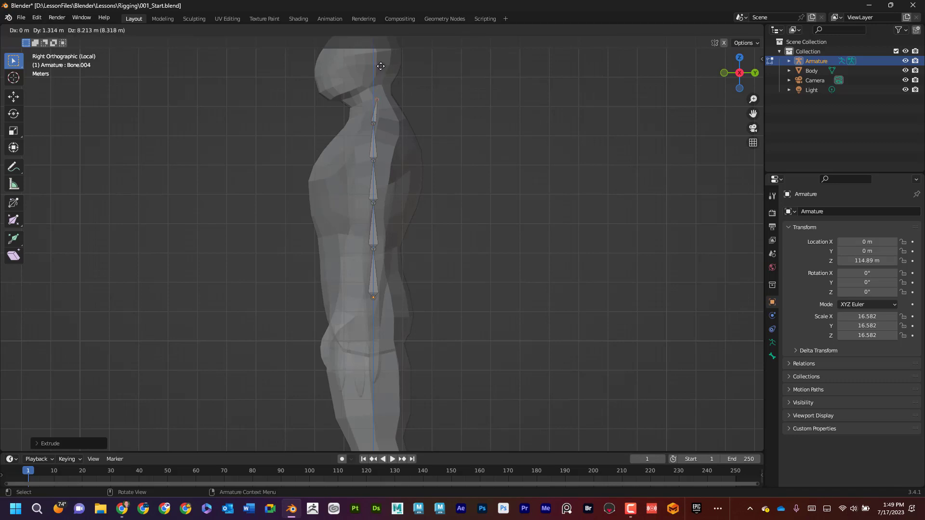
click(368, 59)
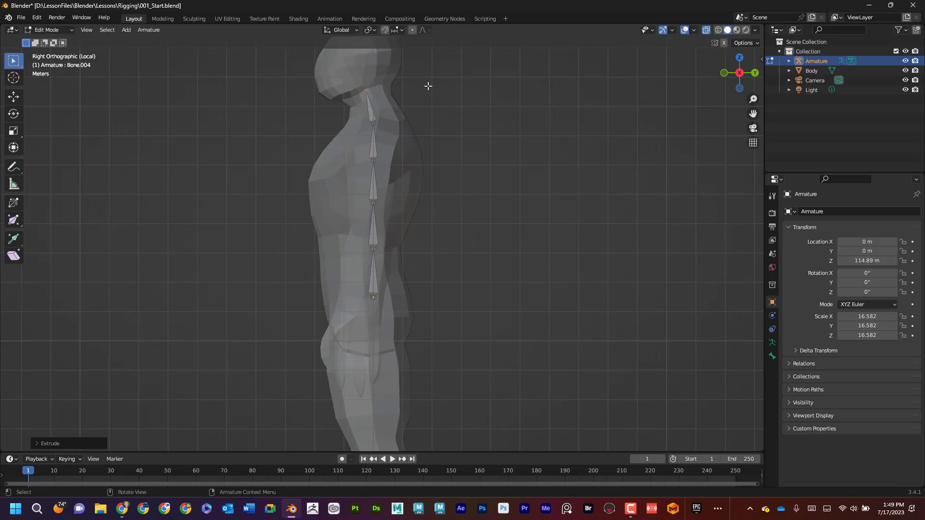
shift+middle_drag(427, 85, 381, 146)
key(e)
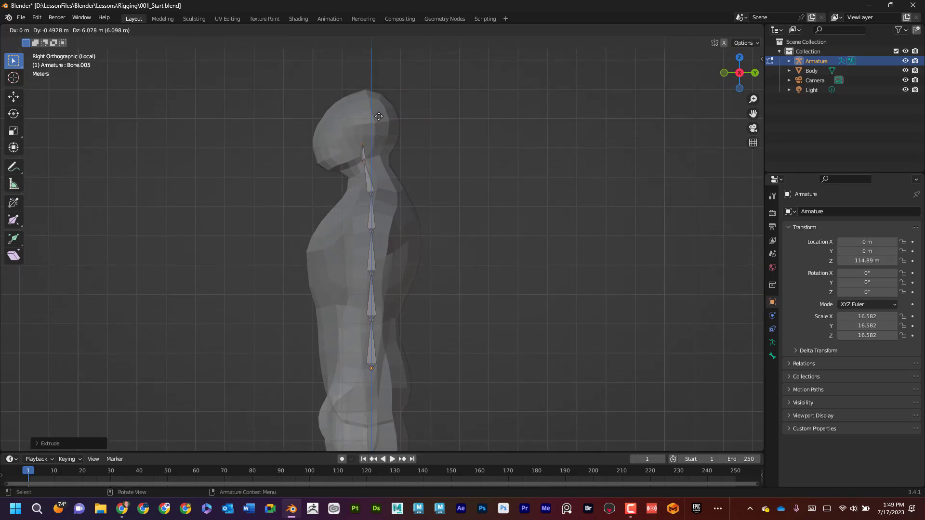
click(378, 75)
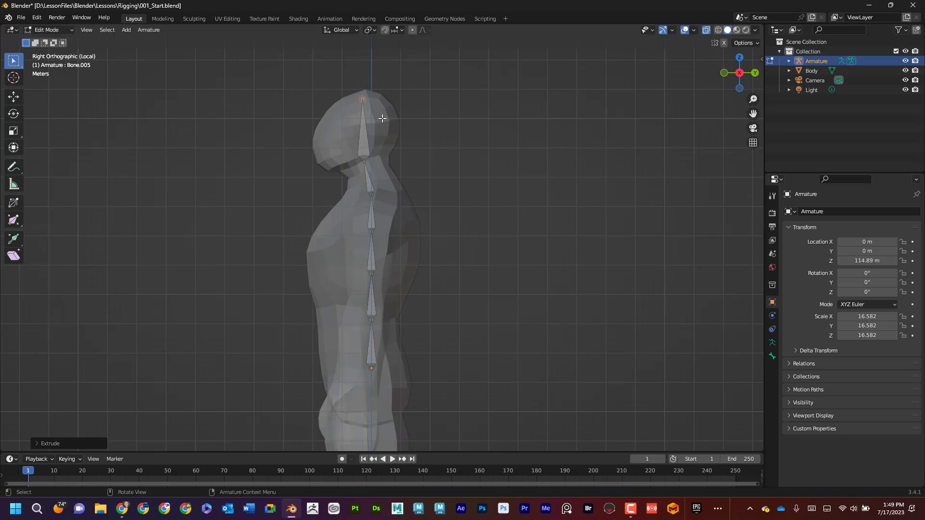
Shift the Bone.002 and Bone.003 joints along Y to follow the spine
click(370, 231)
click(13, 97)
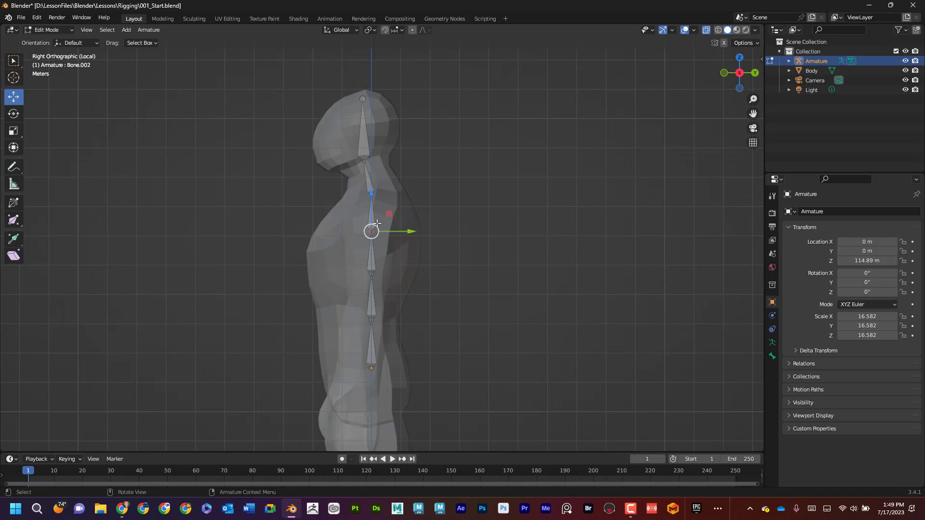
drag(410, 231, 420, 231)
click(372, 194)
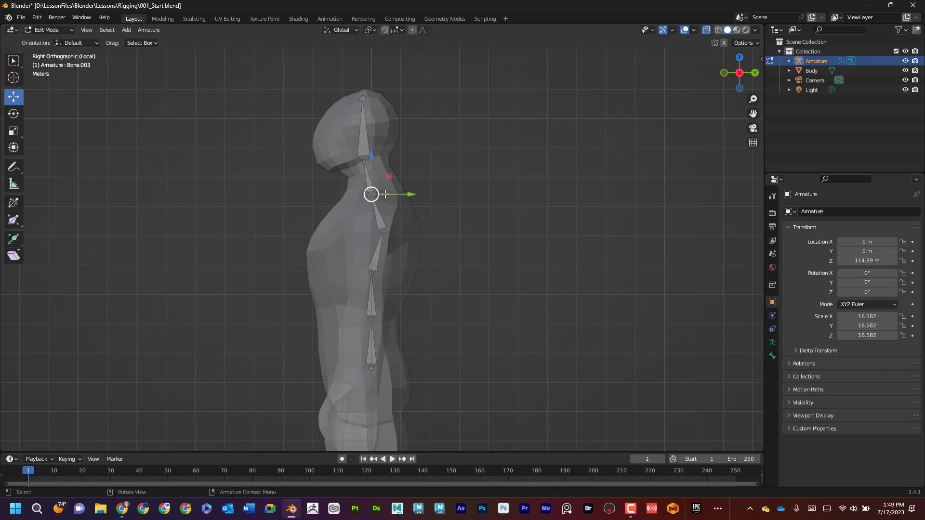
drag(398, 194, 406, 194)
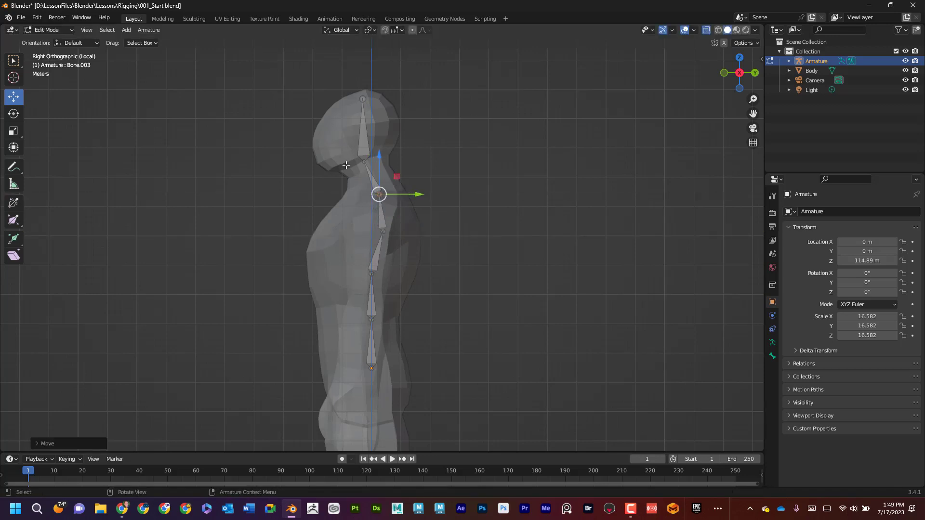
Push the lower spine joints slightly back to match the curve of the back
click(376, 273)
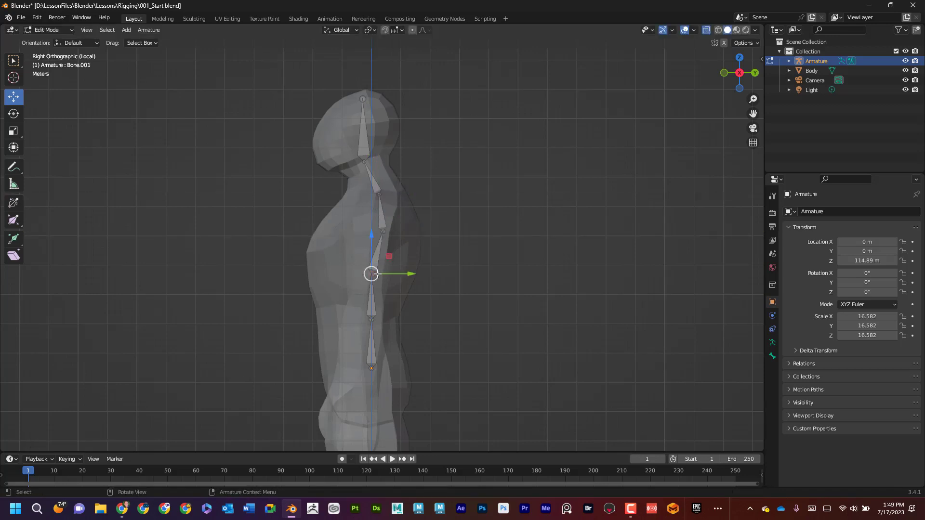
click(372, 320)
drag(402, 318, 397, 318)
click(372, 368)
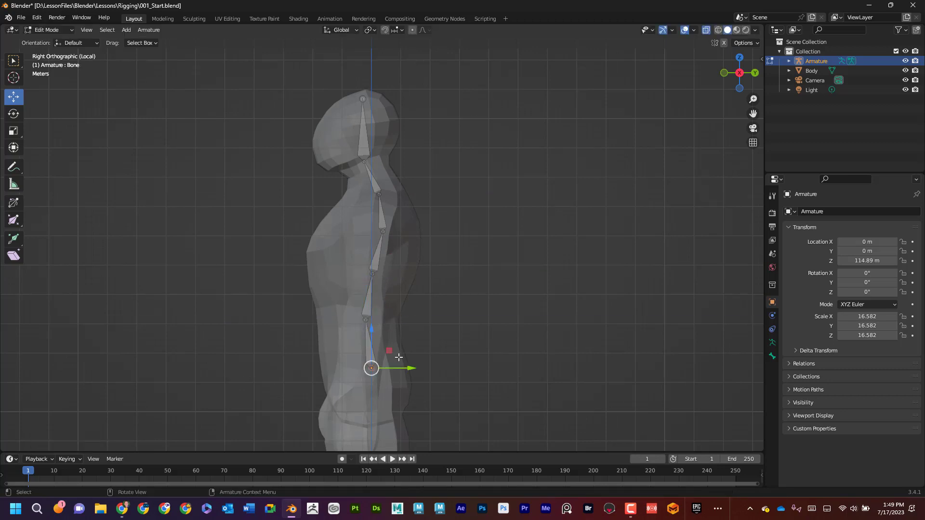
click(366, 320)
drag(394, 319, 390, 320)
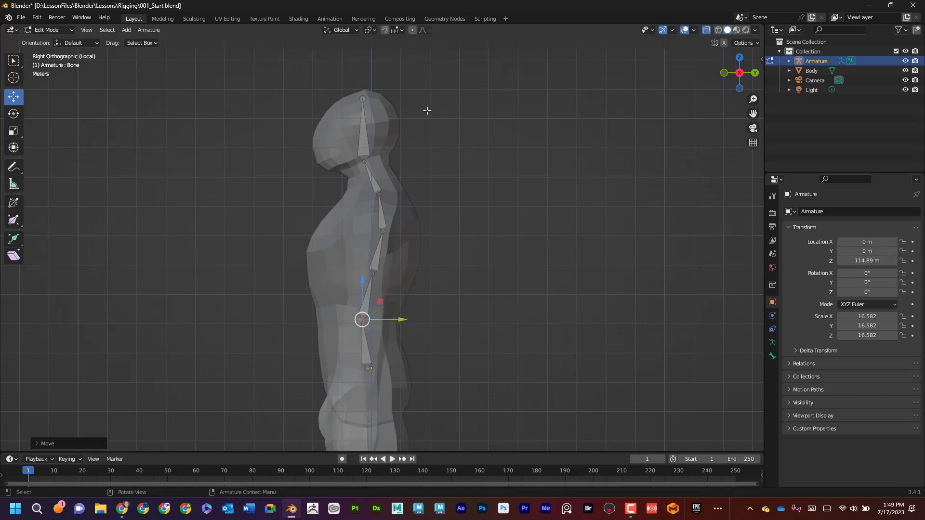
In front view, extrude a shoulder bone from the upper chest joint
key(KP_1)
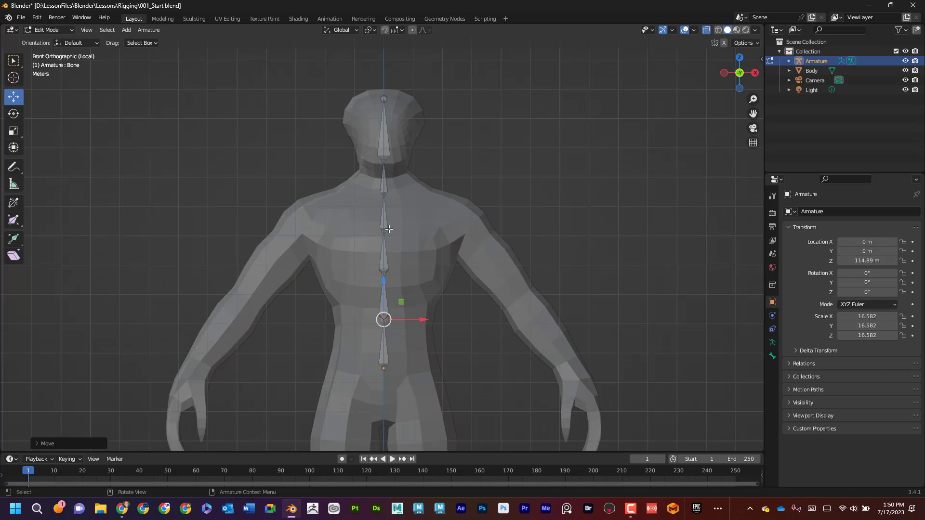
click(385, 194)
shift+middle_drag(492, 175, 397, 176)
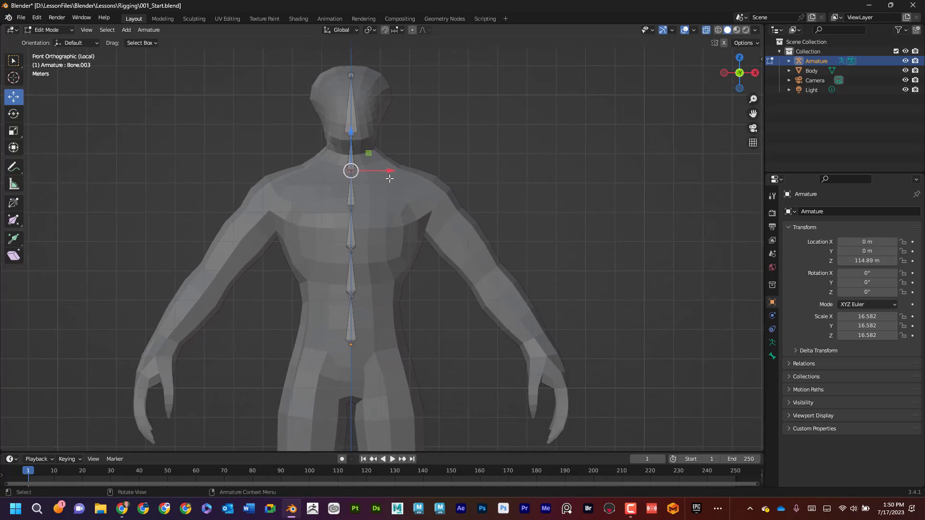
key(e)
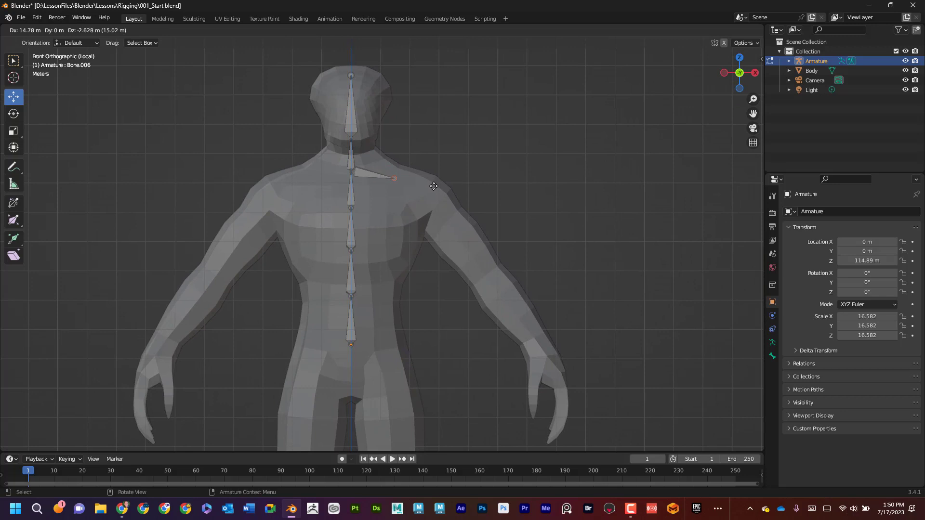
click(433, 186)
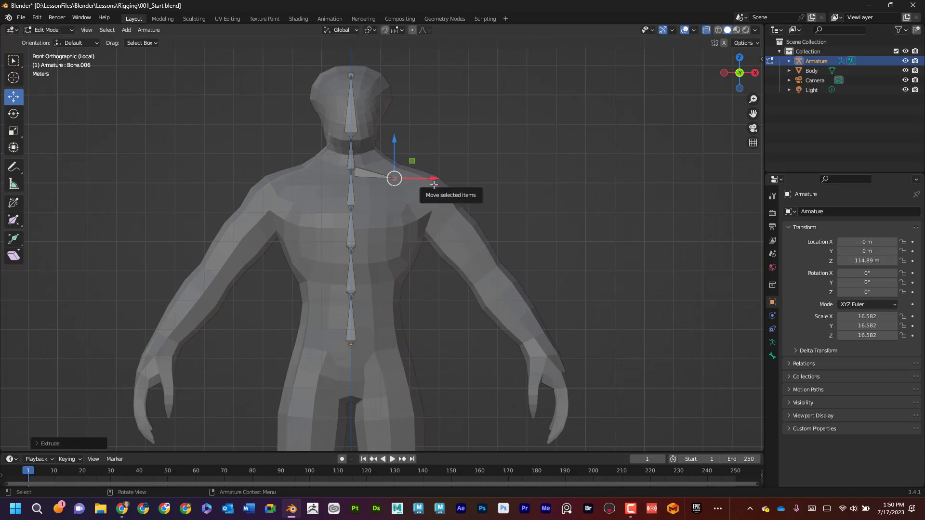
From top view, adjust the shoulder bone's tip along Y and X, then check front and side
key(KP_7)
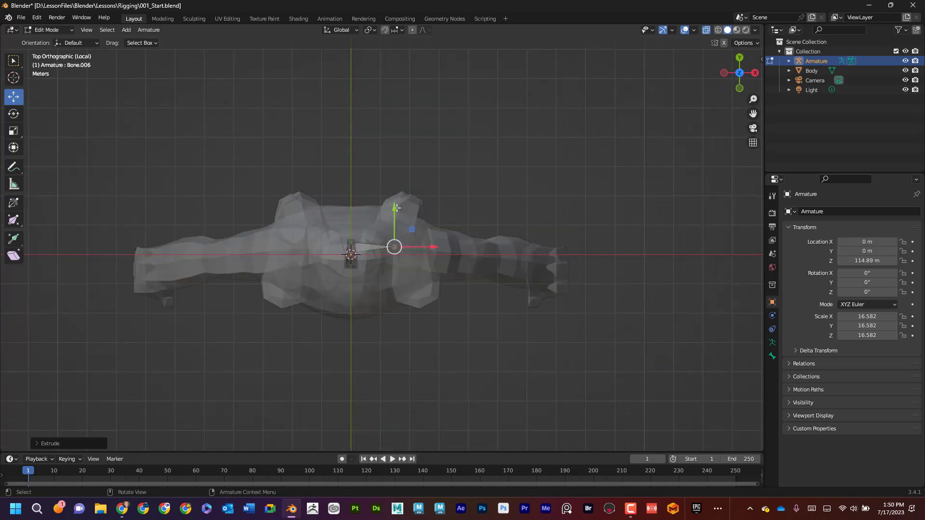
key(g)
key(y)
click(396, 218)
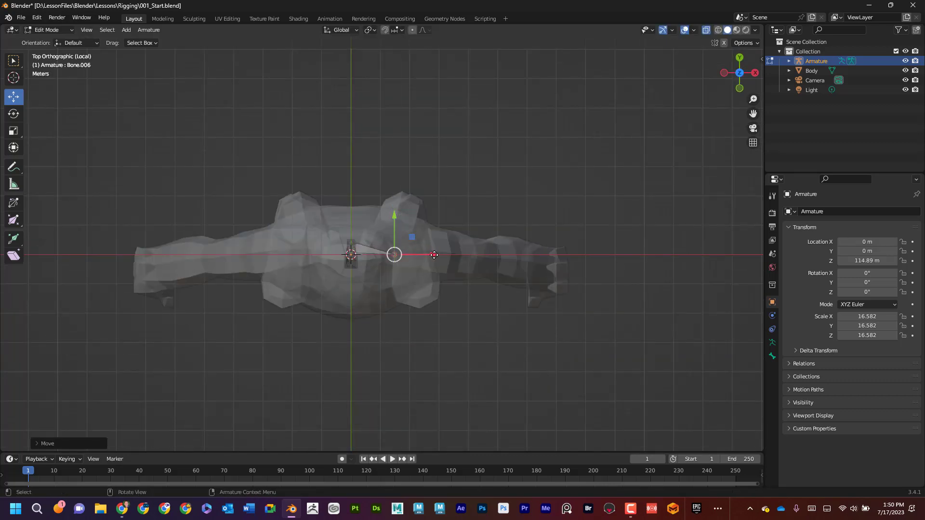
key(g)
key(x)
click(438, 255)
key(KP_1)
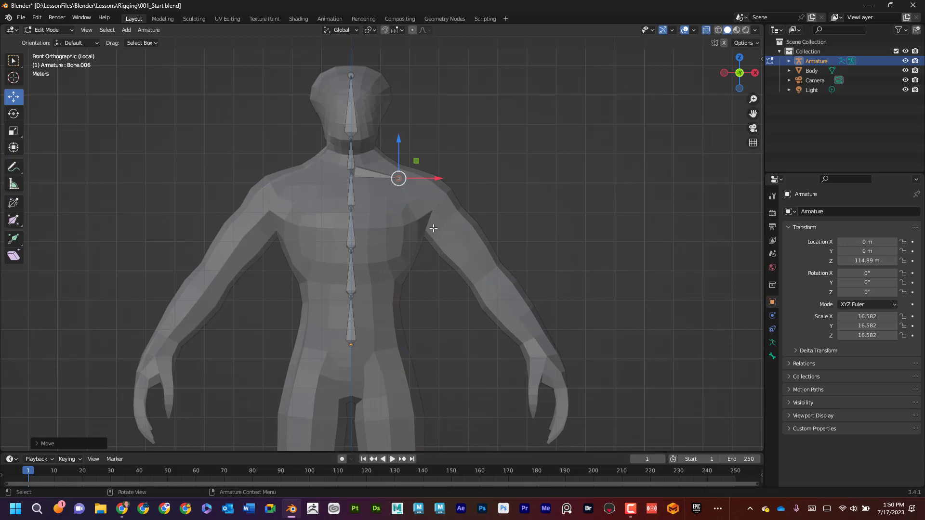
key(KP_3)
key(KP_1)
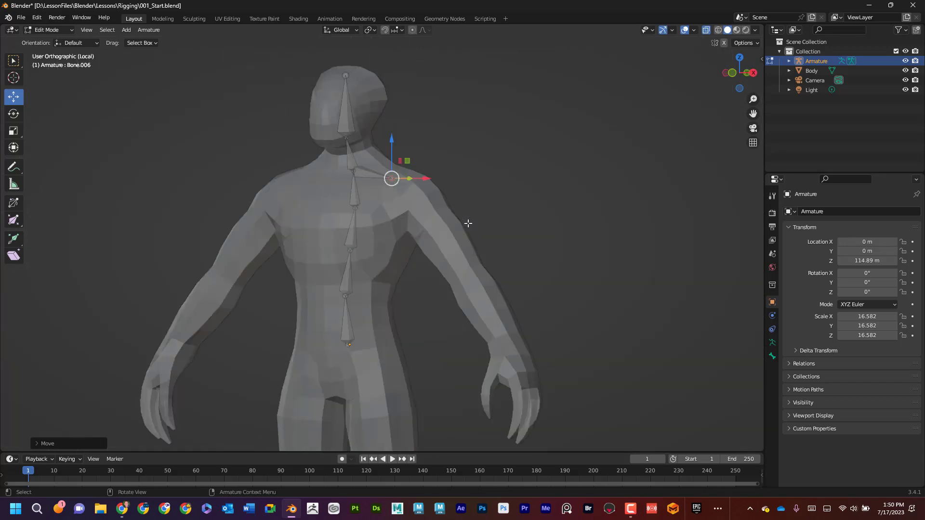
Extrude an upper-arm bone from the shoulder tip and check it from the side
key(e)
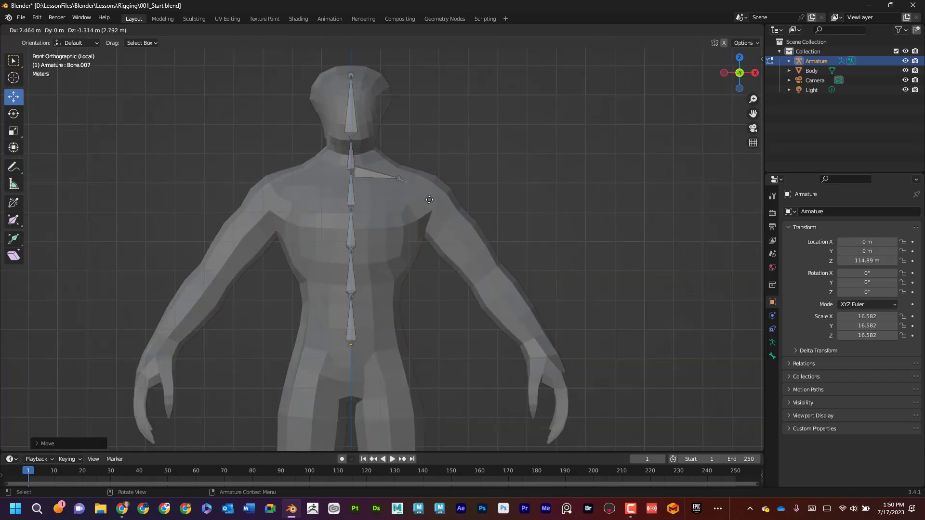
click(459, 219)
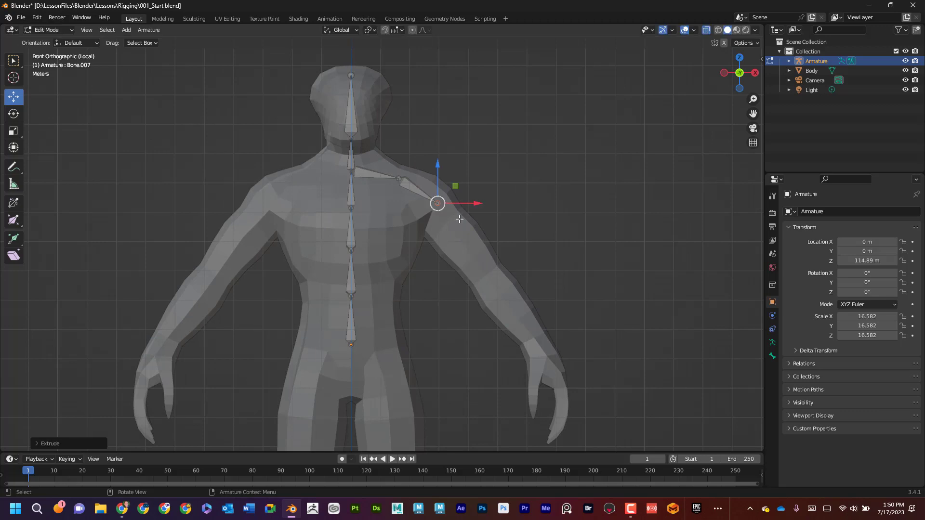
key(KP_3)
scroll(475, 192, up, 3)
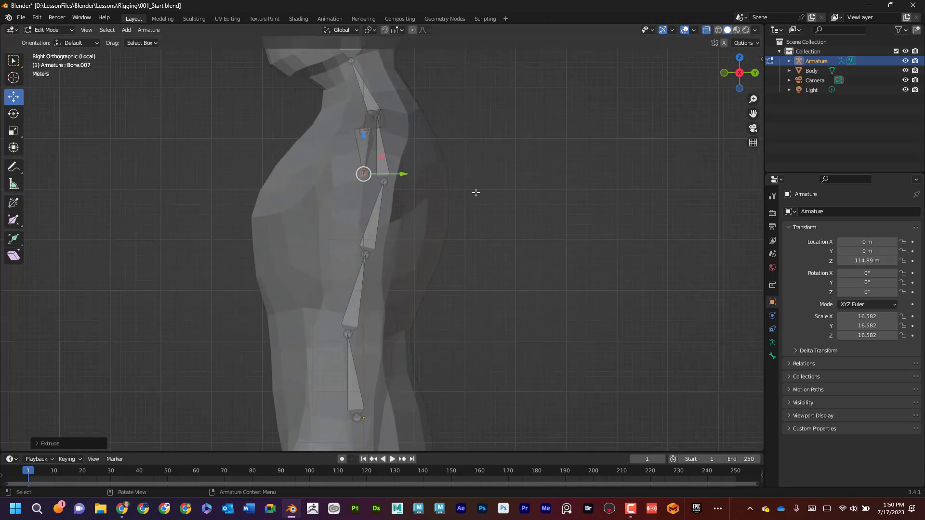
Enable the Wireframe overlay and nudge the arm joint's depth to sit inside the mesh
click(694, 30)
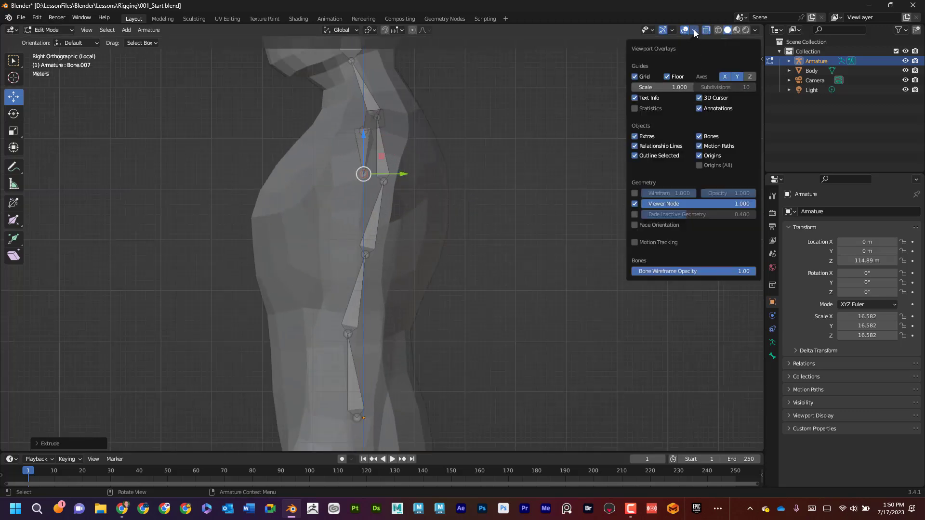
click(694, 30)
click(693, 29)
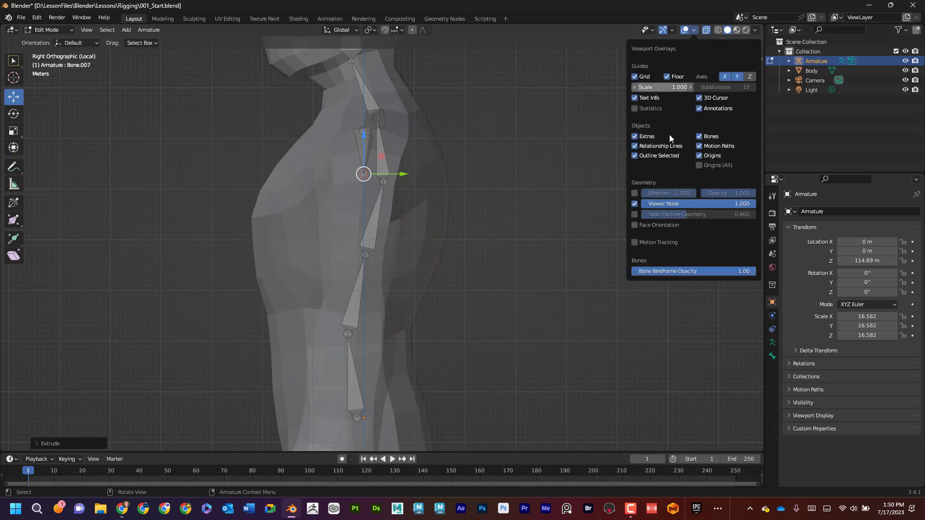
click(635, 195)
drag(404, 174, 408, 173)
Extrude a bone down to the elbow and move the elbow joint back inside the arm
key(KP_1)
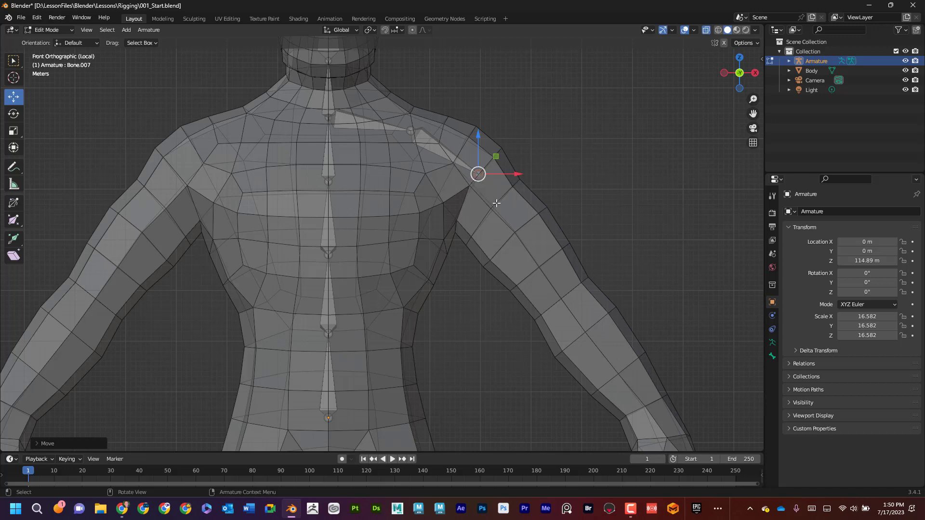
key(e)
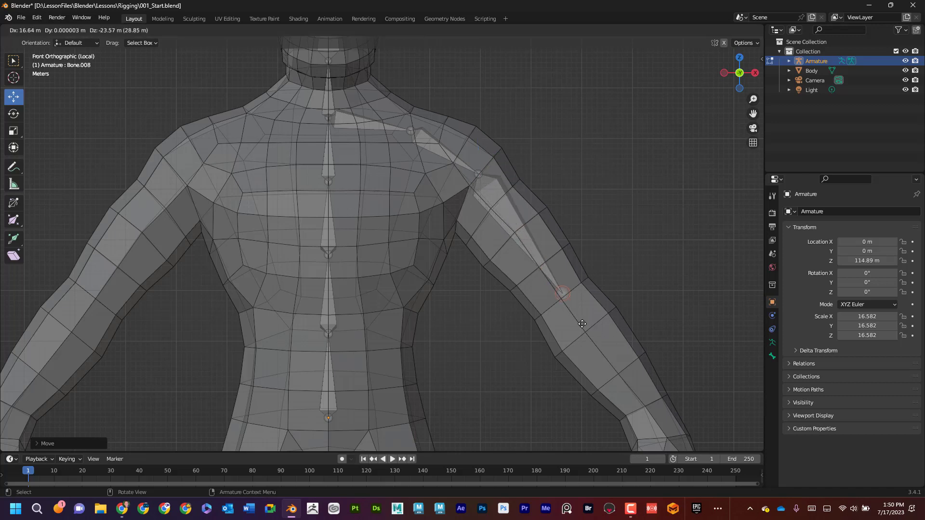
click(584, 328)
shift+middle_drag(629, 239, 524, 157)
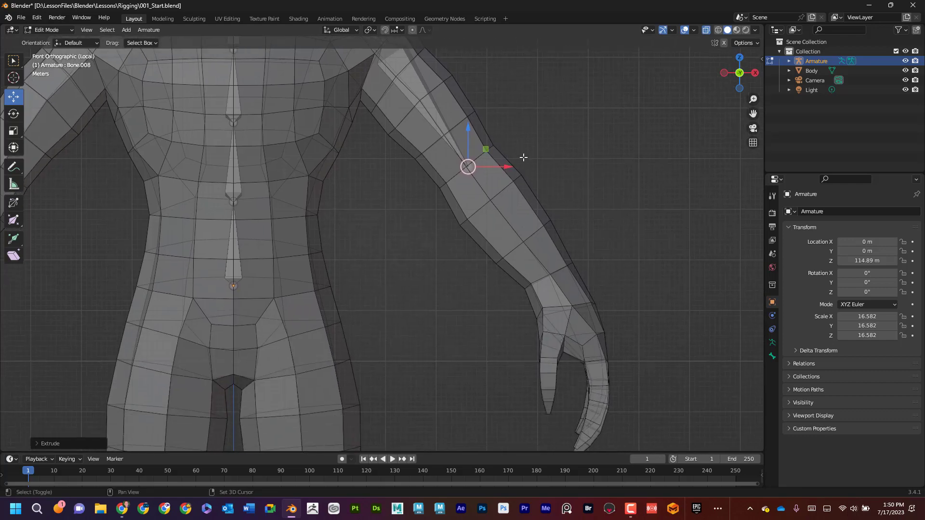
key(KP_3)
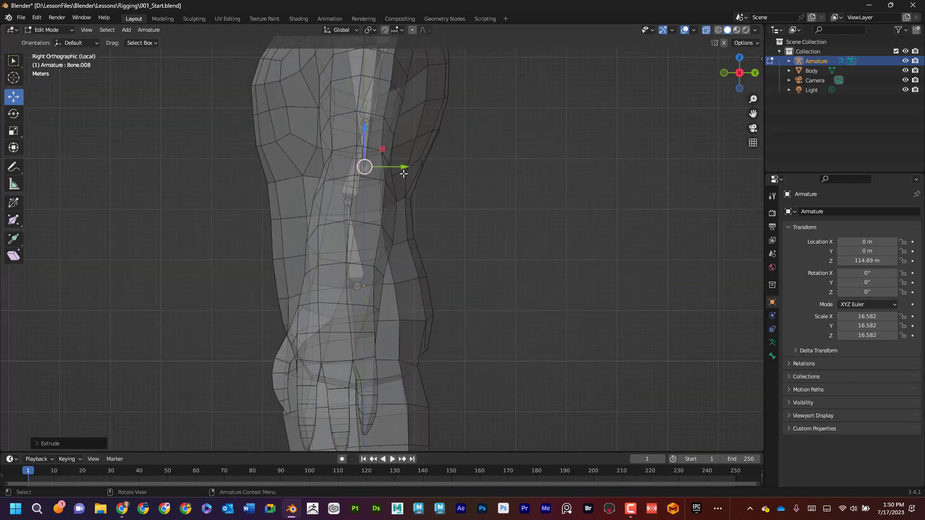
drag(406, 168, 393, 166)
key(KP_1)
Extrude a forearm bone toward the wrist and adjust the joint's depth
key(e)
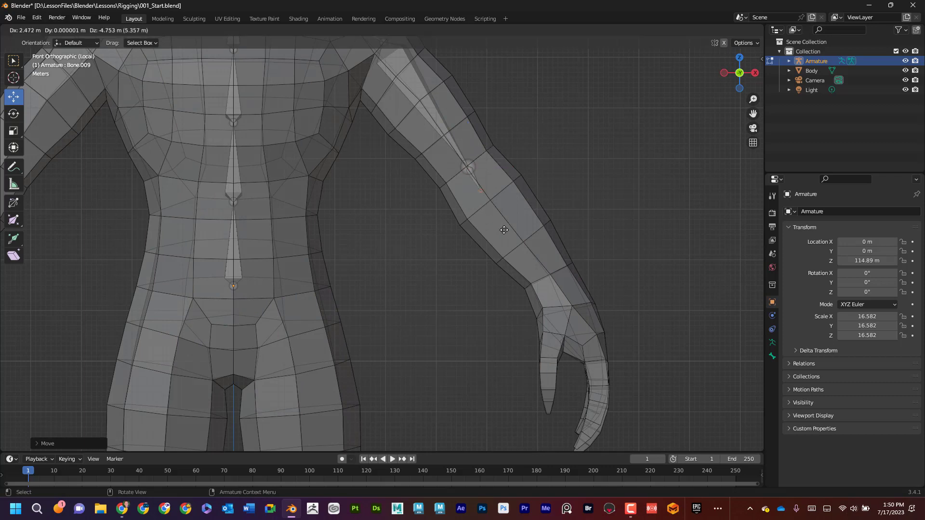
click(571, 312)
key(KP_3)
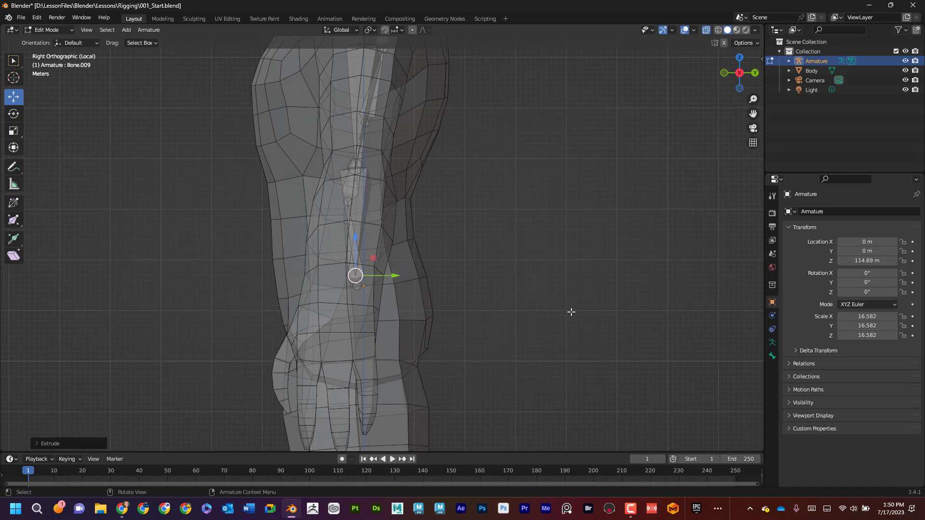
drag(394, 276, 385, 275)
key(KP_1)
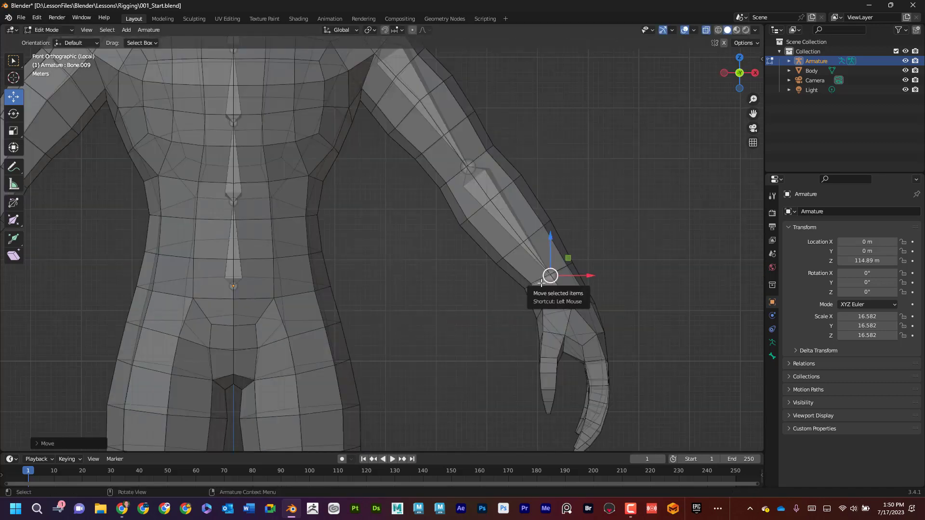
Extrude a bone to the wrist, adjust its depth and lower its tip slightly
key(e)
click(557, 306)
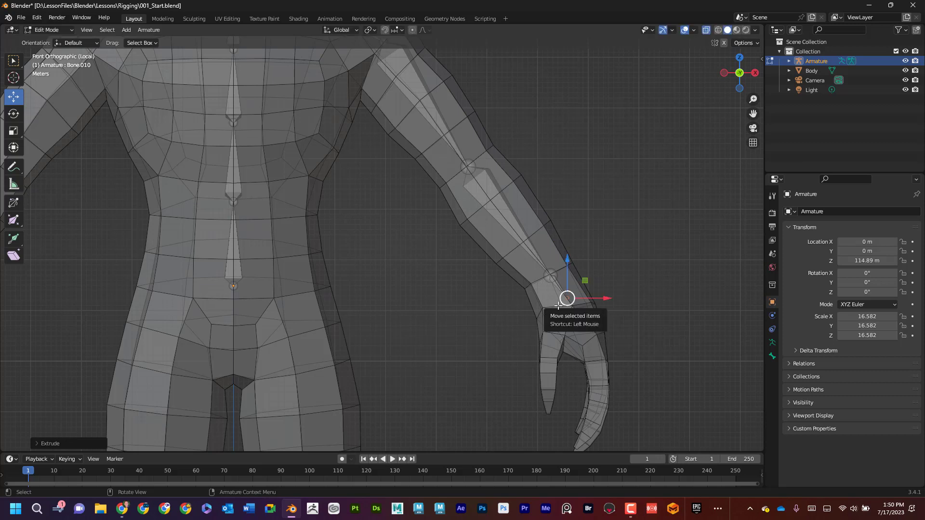
key(KP_3)
drag(391, 299, 383, 298)
drag(343, 265, 342, 271)
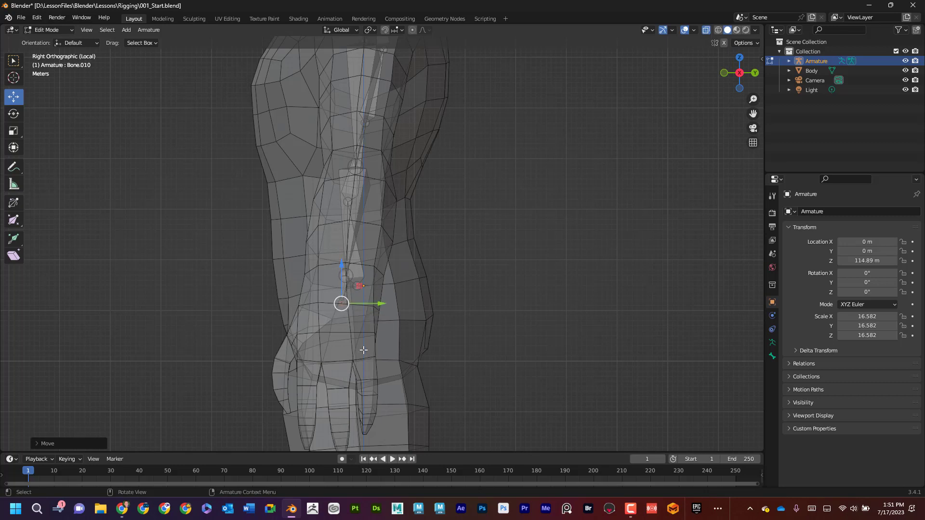
Extrude a bone from the wrist into the hand and slide its tip sideways to fit
key(e)
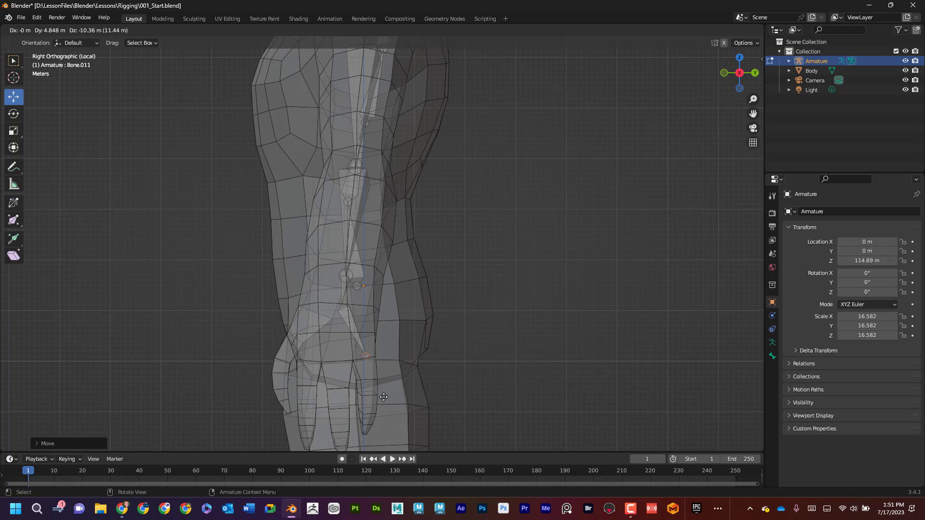
click(383, 397)
key(KP_1)
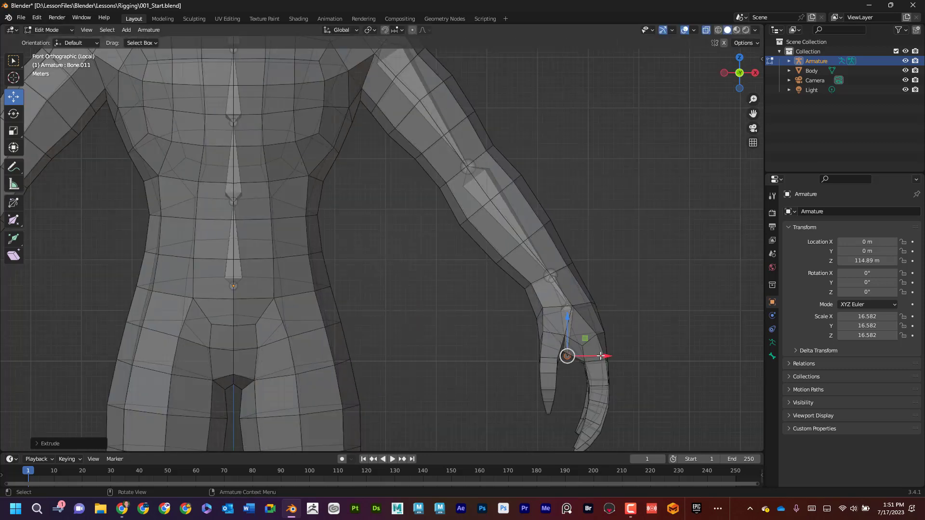
drag(601, 356, 638, 347)
key(KP_3)
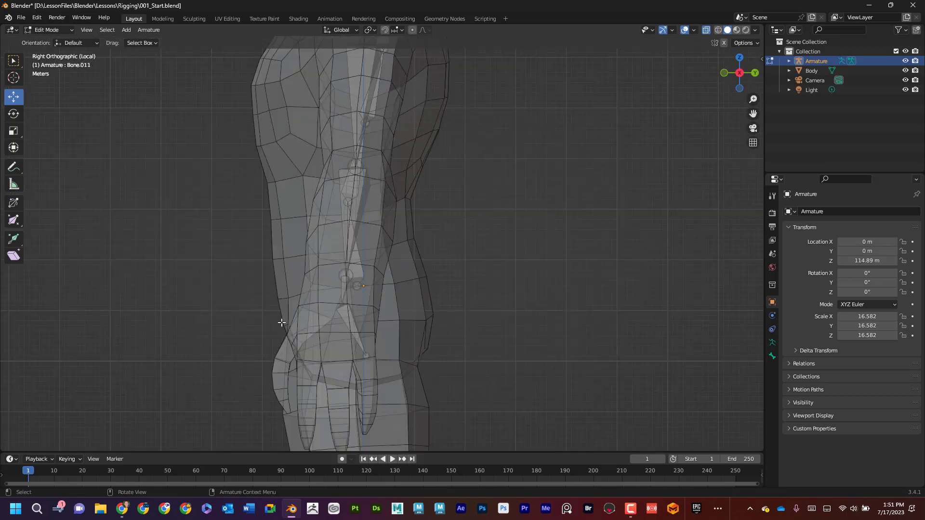
Extrude a second bone downward from the wrist joint and fit its tip into the hand
click(341, 303)
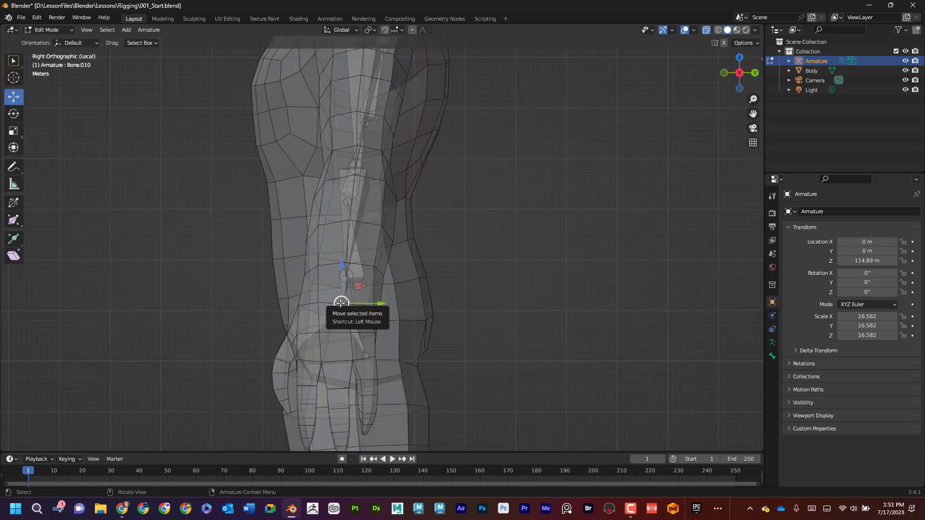
key(e)
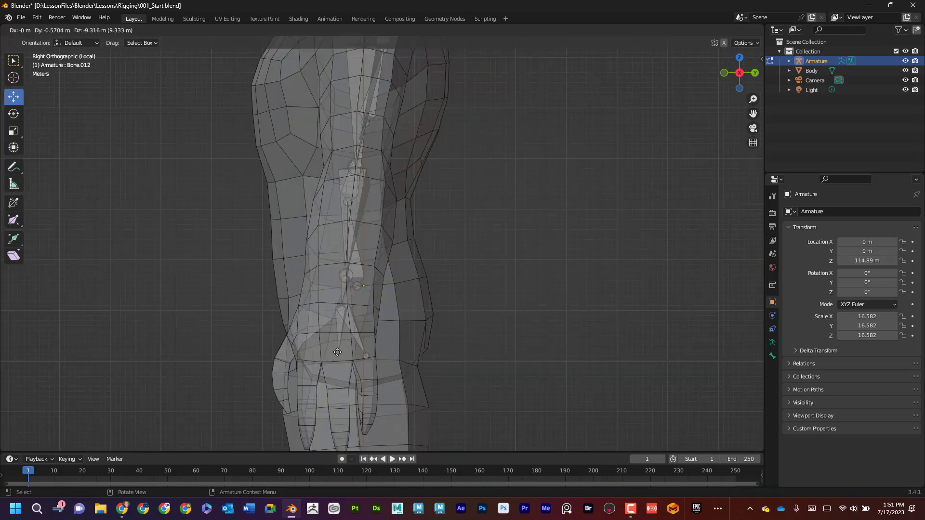
click(339, 365)
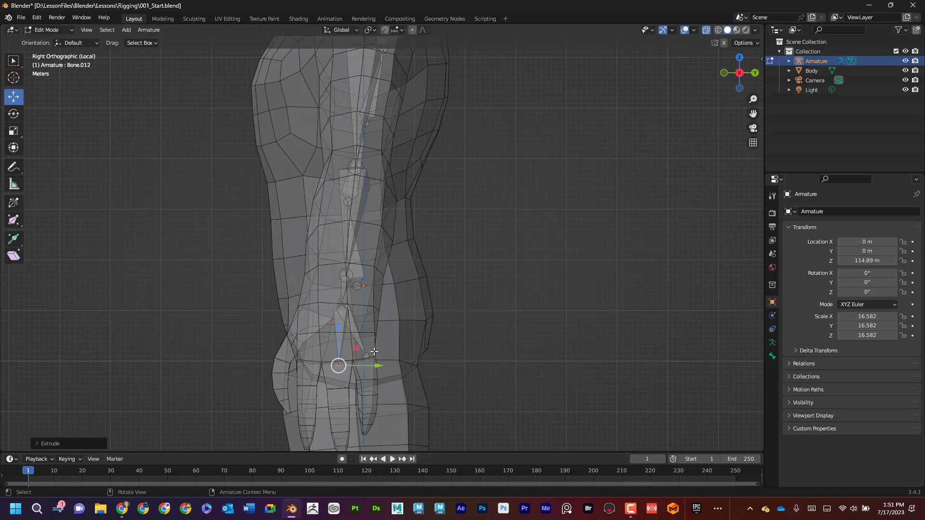
key(KP_1)
drag(602, 364, 634, 362)
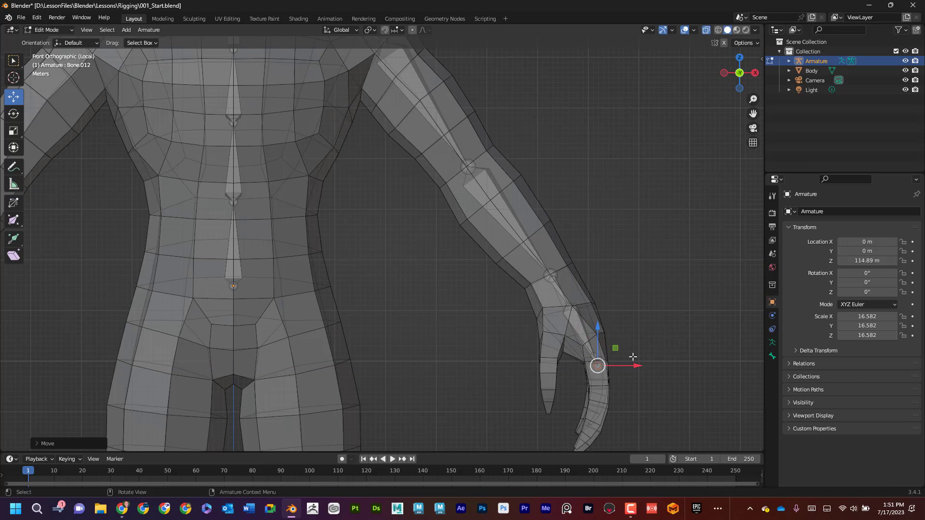
key(KP_3)
Extrude a third bone from the wrist joint and slide its tip sideways into the hand
click(340, 304)
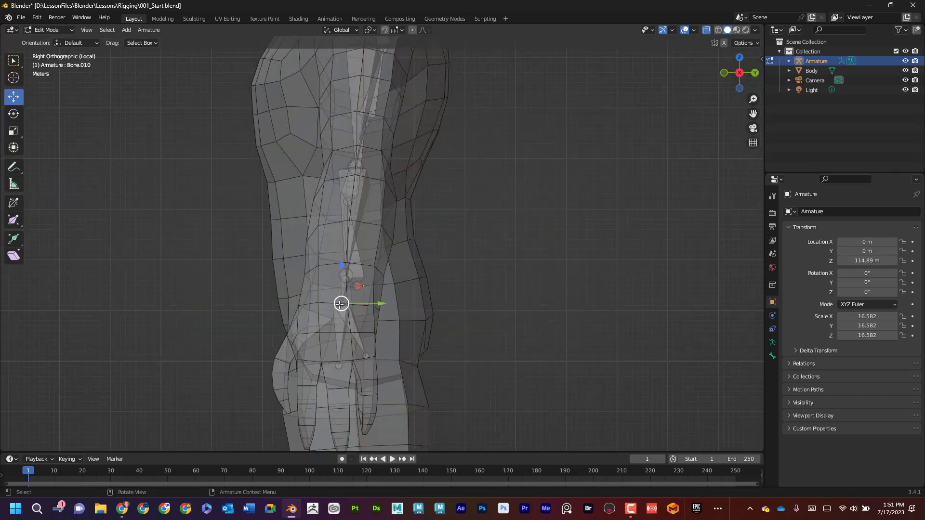
key(e)
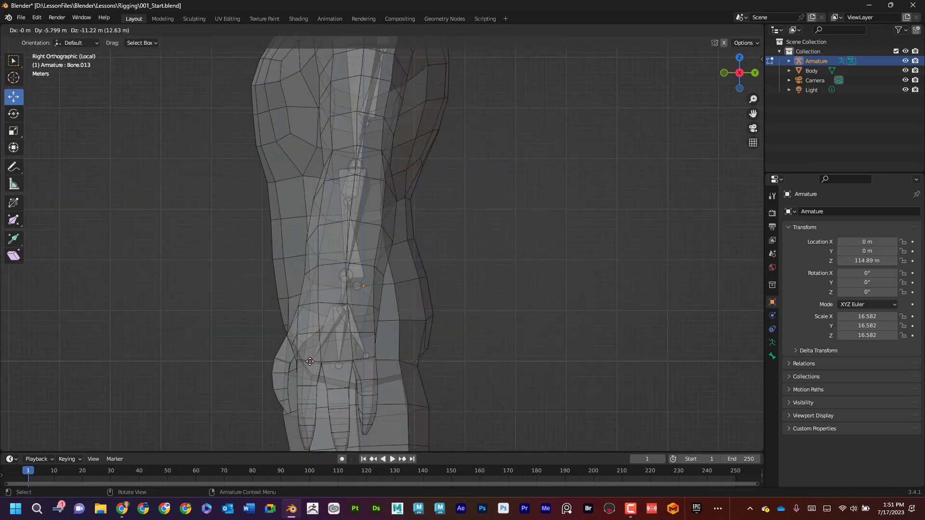
click(309, 360)
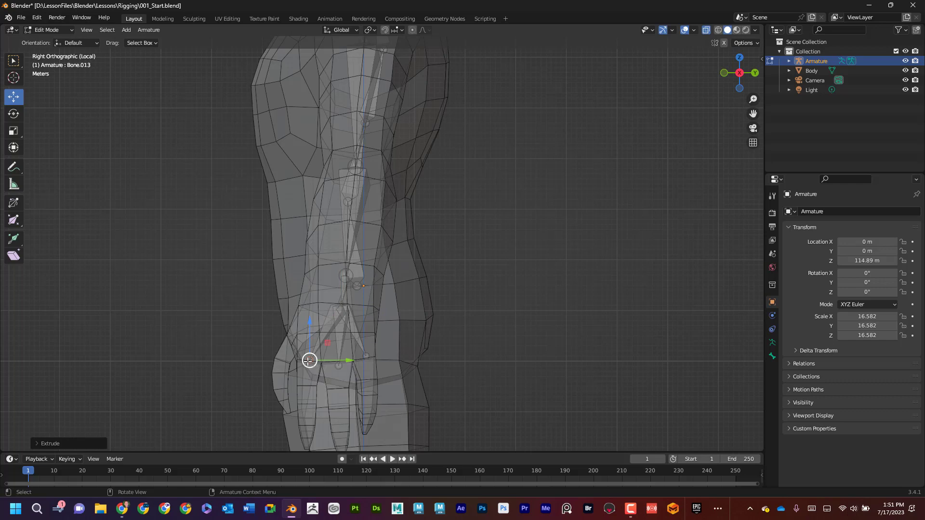
key(KP_1)
drag(610, 359, 639, 354)
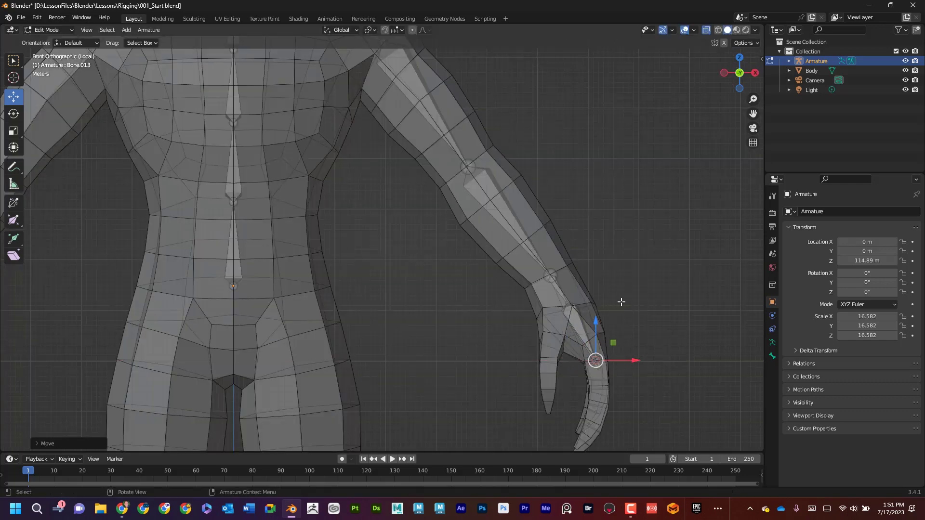
key(KP_3)
Move the joint down and sideways into the thumb, then frame the hand
click(341, 303)
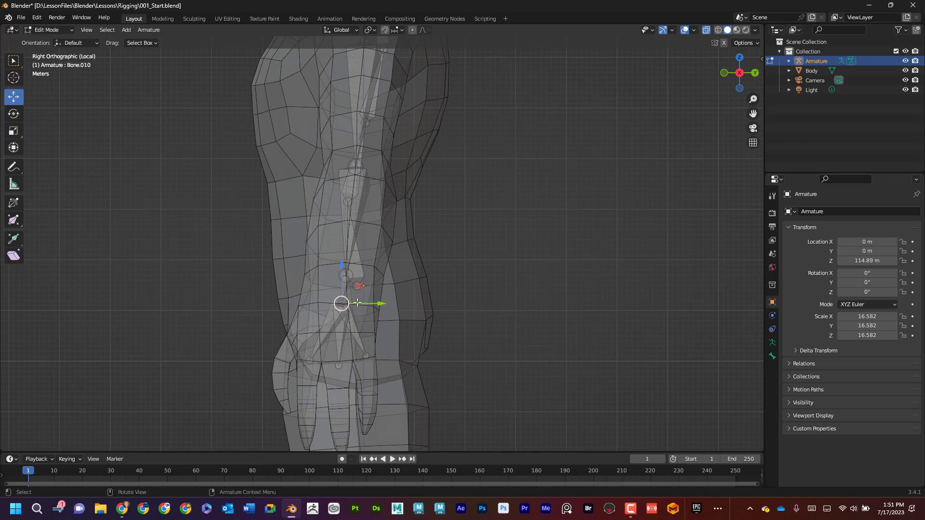
drag(342, 303, 295, 331)
key(KP_1)
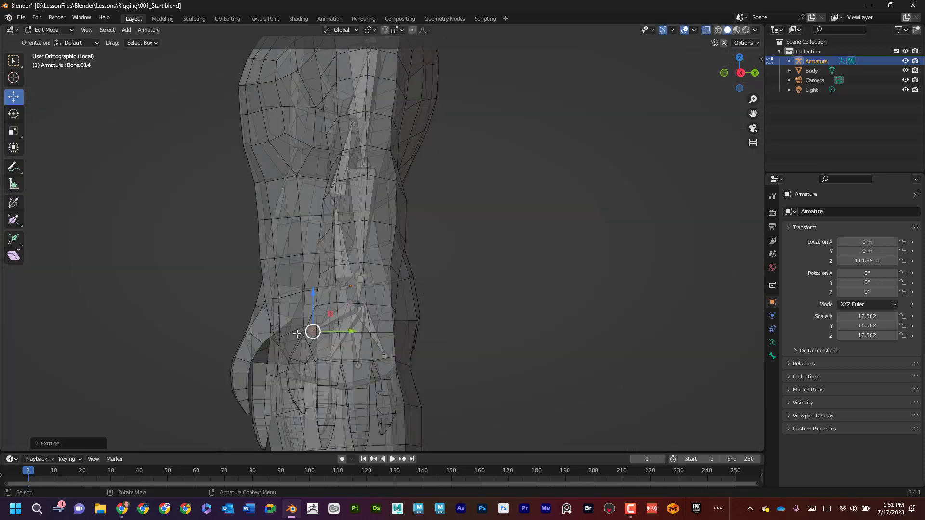
drag(606, 331, 592, 331)
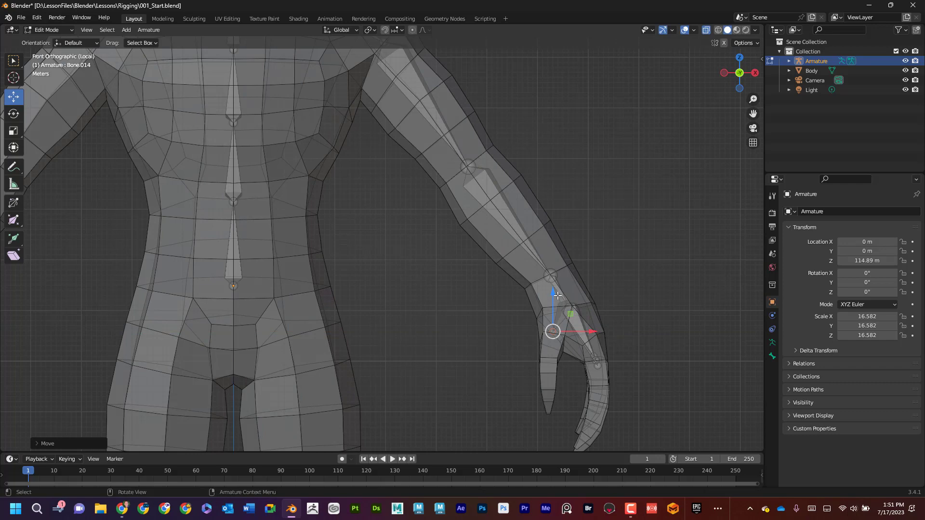
drag(554, 295, 554, 301)
key(KP_3)
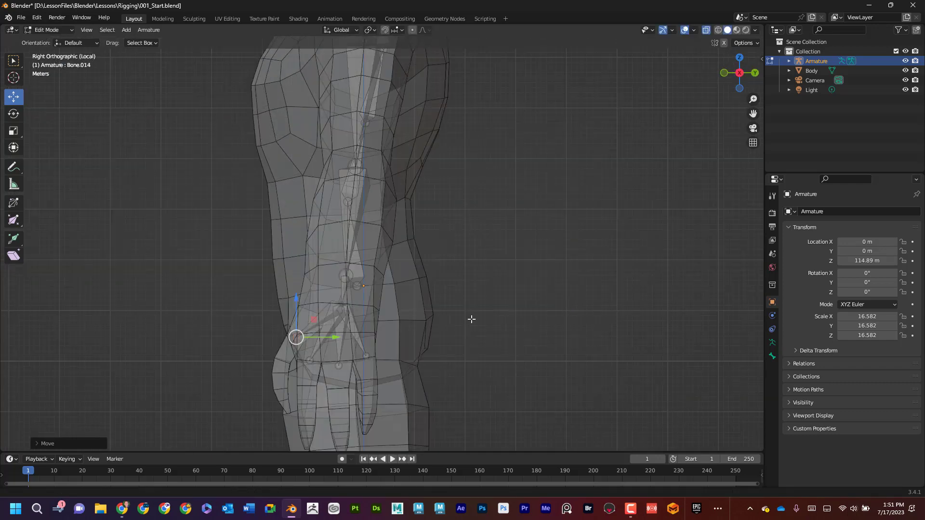
shift+middle_drag(470, 318, 483, 200)
scroll(450, 252, up, 3)
Extrude the first bones down one finger from its knuckle, nudging the joint sideways into the finger
shift+middle_drag(472, 244, 513, 229)
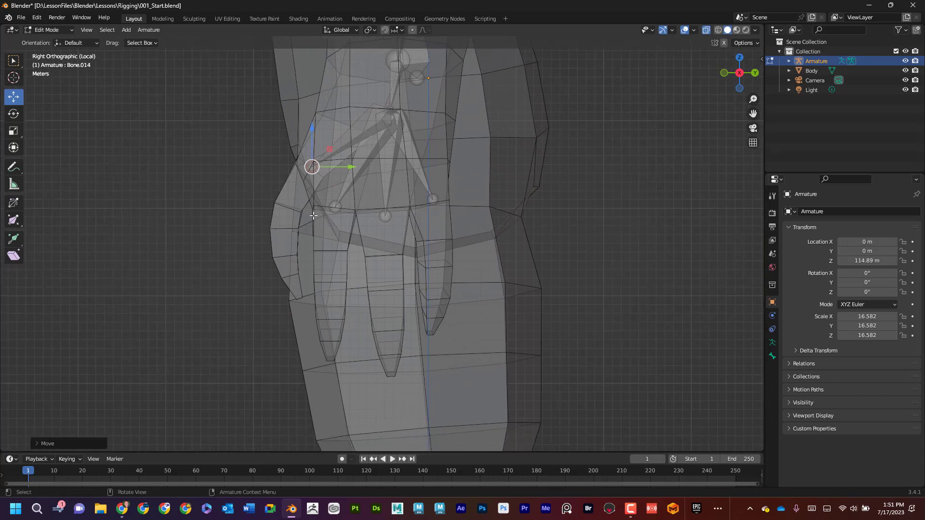
click(434, 202)
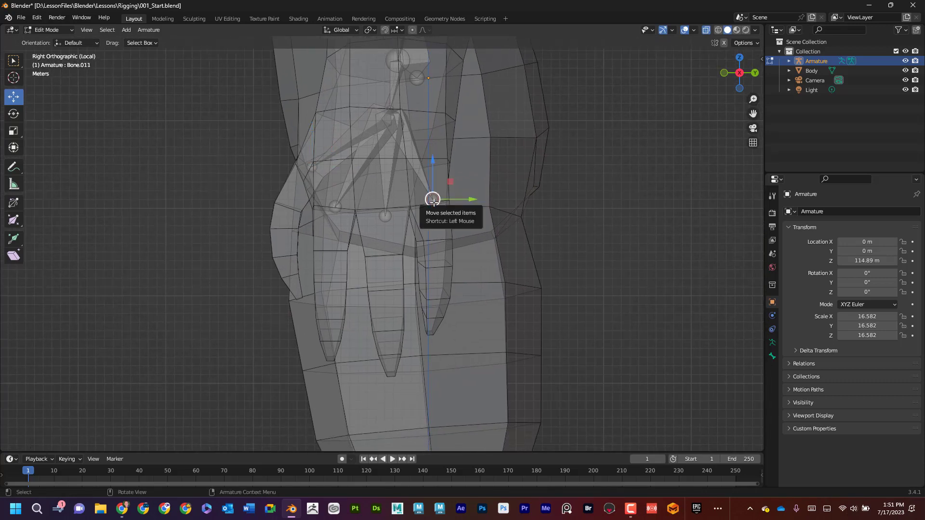
key(e)
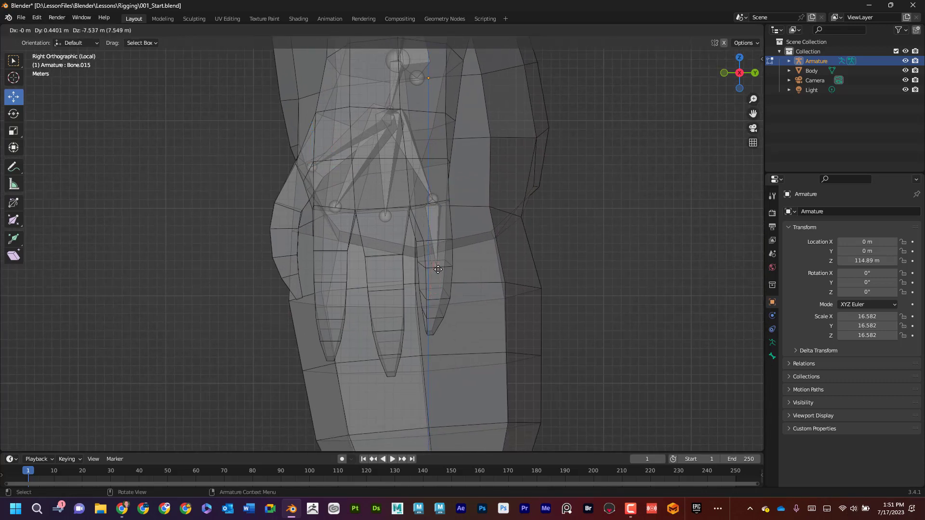
click(439, 273)
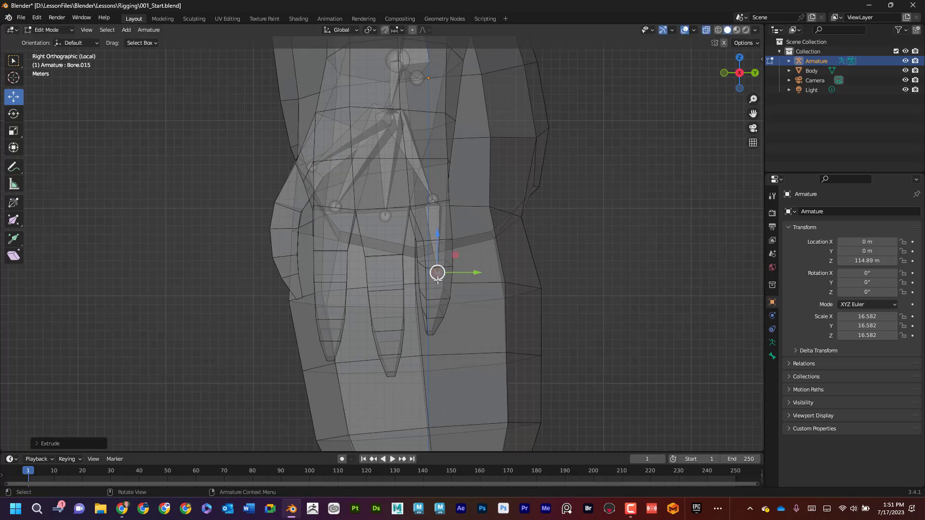
alt+middle_drag(438, 271, 442, 301)
drag(557, 286, 559, 286)
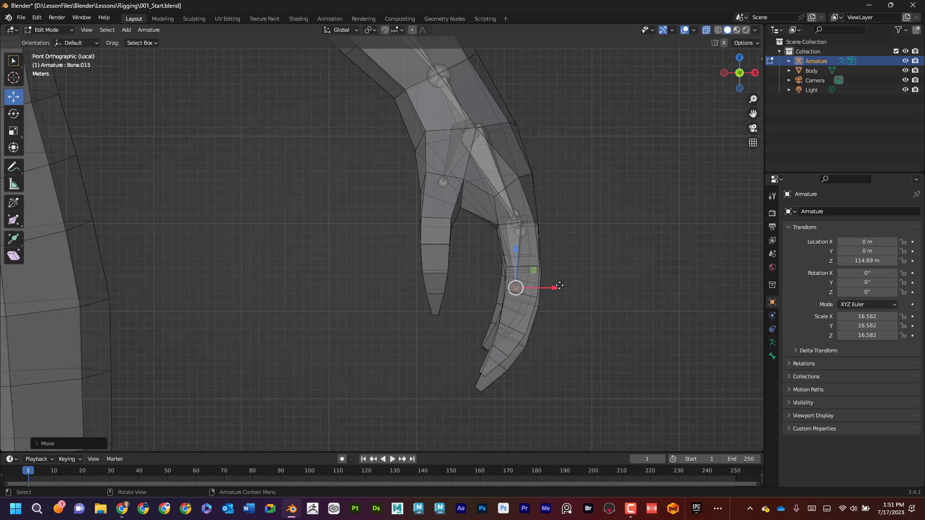
key(e)
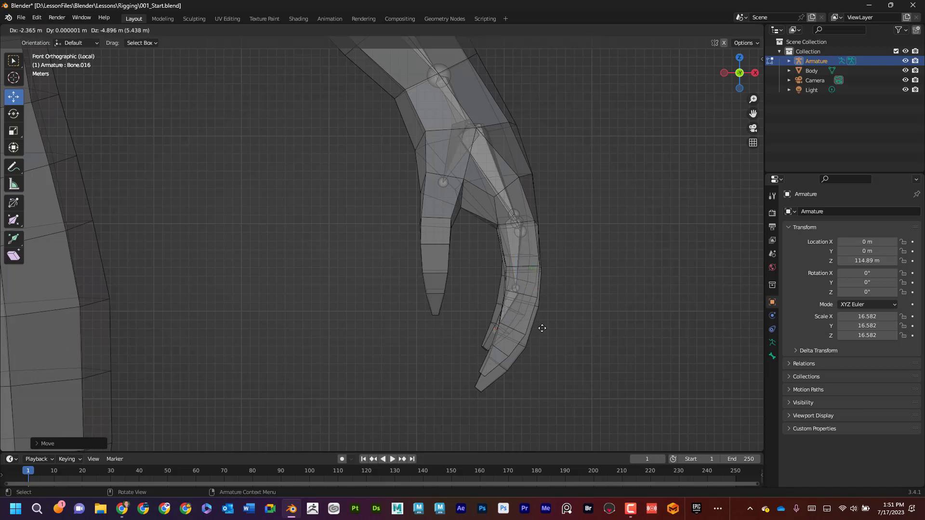
click(550, 318)
Add a bone reaching the fingertip and adjust that finger's joints front-to-back in side view
key(e)
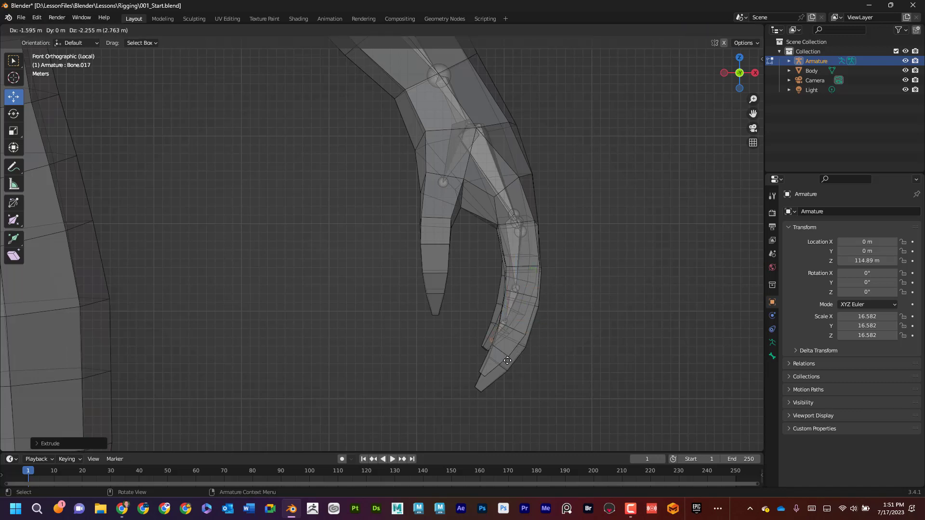
click(506, 363)
alt+middle_drag(506, 358, 453, 353)
drag(476, 343, 461, 318)
click(437, 321)
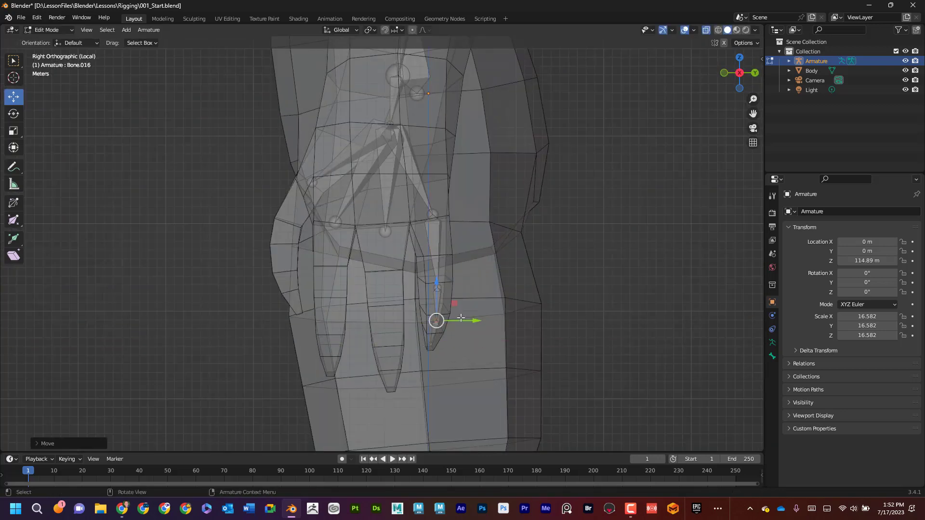
click(437, 284)
drag(437, 283, 455, 262)
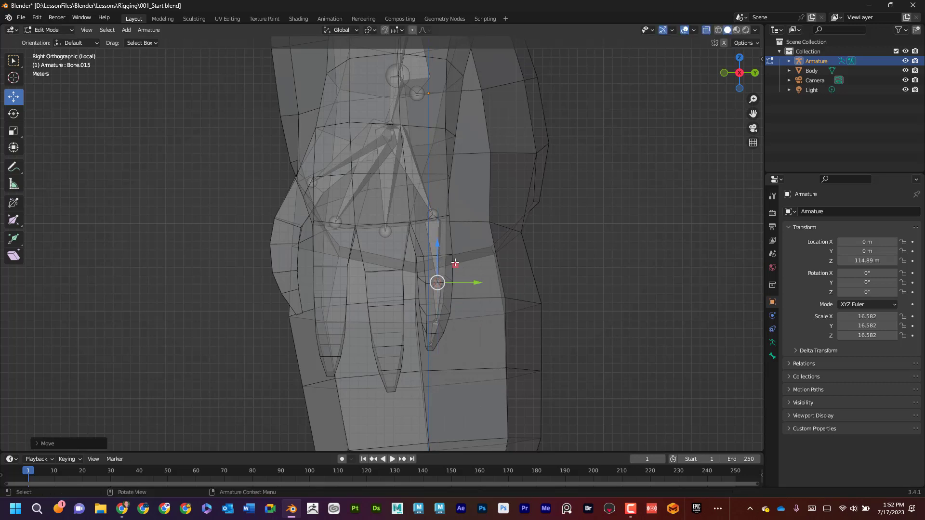
Extrude a bone down the next finger from its knuckle, aligning its tip along X in front view
click(383, 231)
key(e)
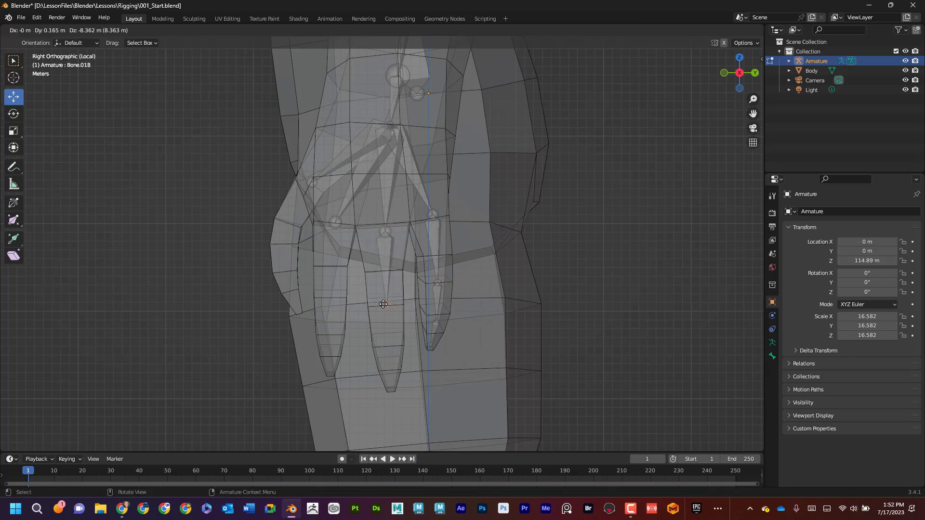
click(383, 305)
key(KP_1)
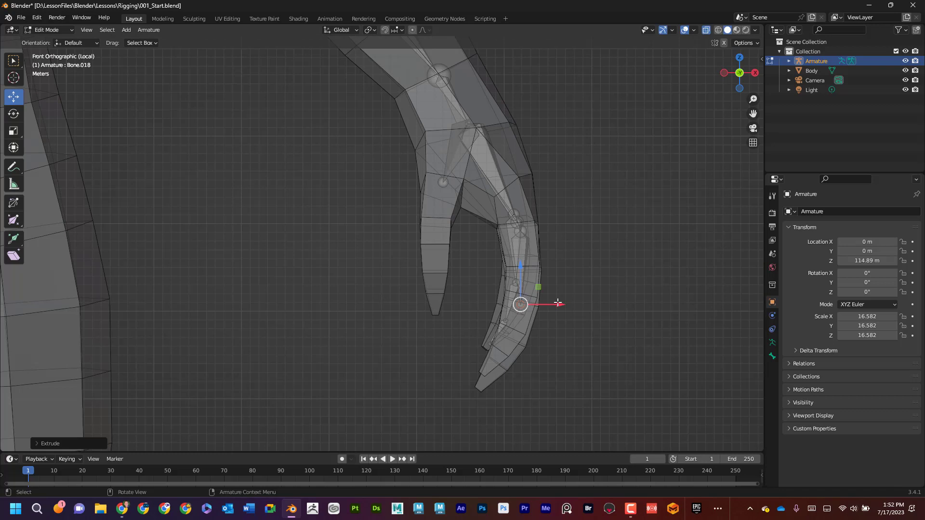
key(g)
key(x)
click(559, 302)
middle_drag(559, 303, 561, 302)
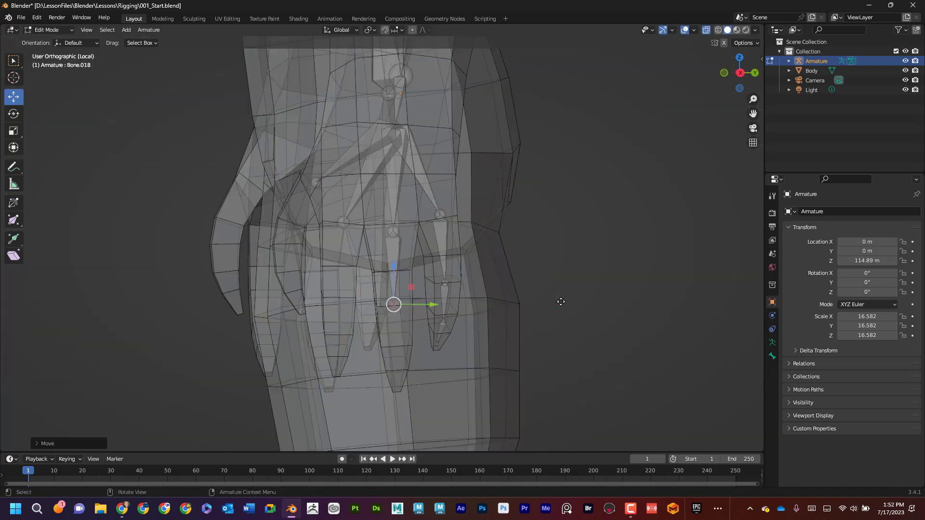
key(KP_3)
Extrude the next bone down that finger and fit its tip along X in front view
key(e)
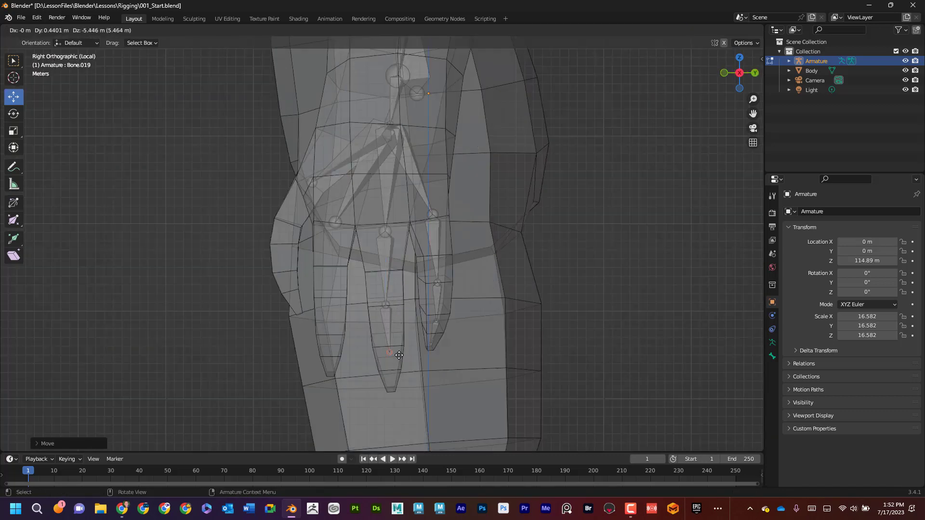
click(398, 354)
key(KP_1)
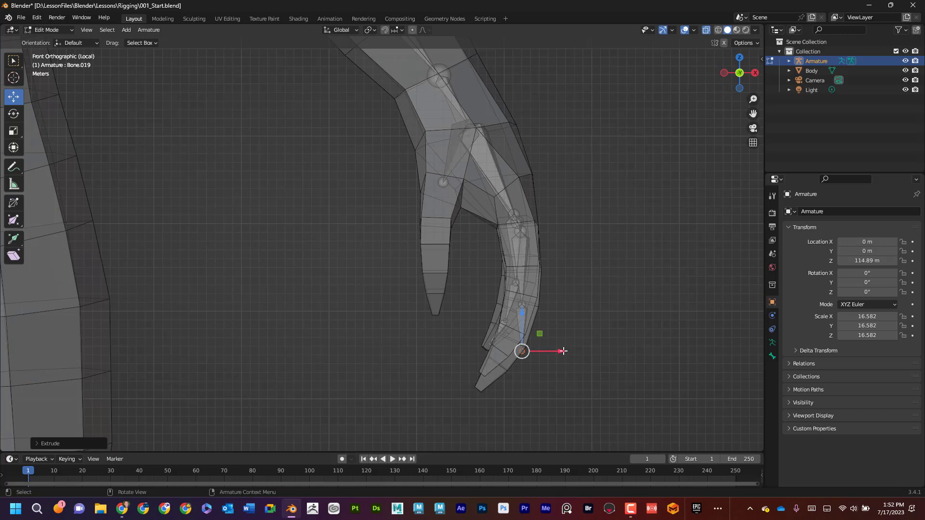
key(g)
key(x)
click(547, 348)
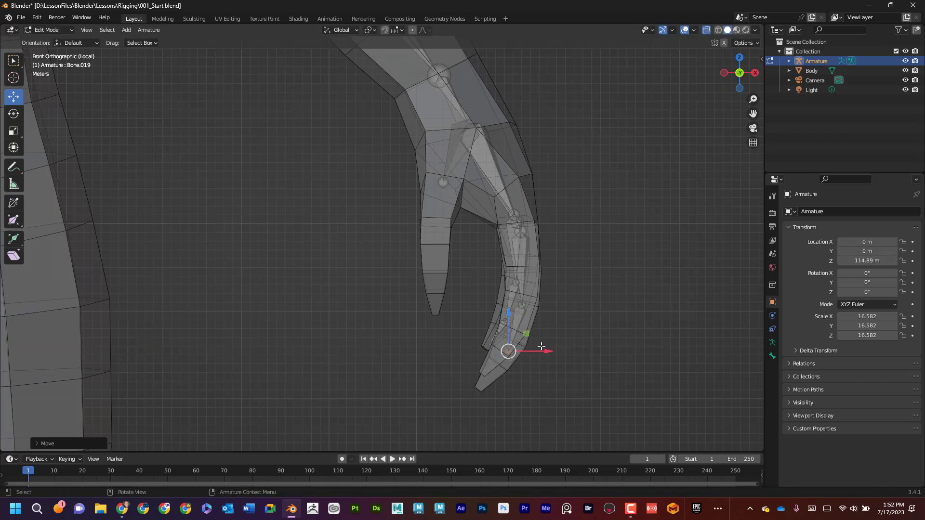
Add the fingertip bone to the second finger and lower its tip slightly
key(e)
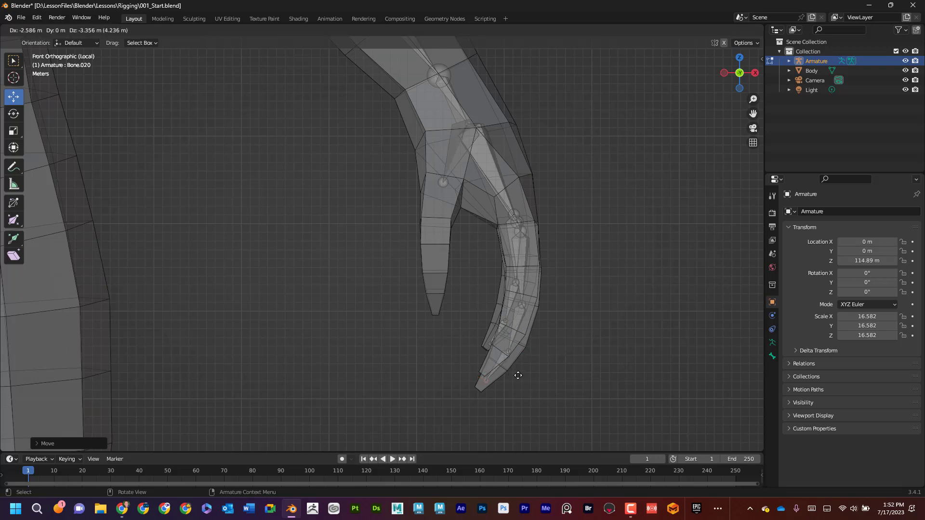
click(518, 375)
key(KP_3)
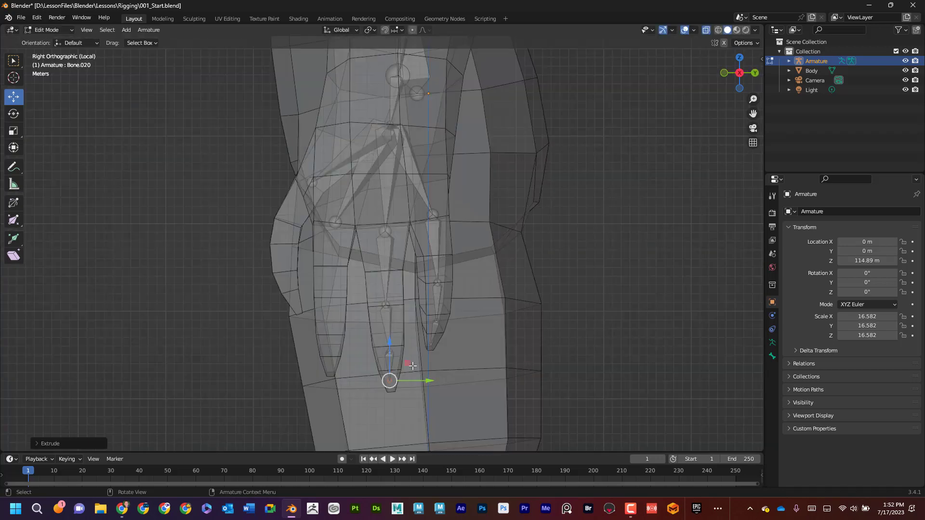
click(394, 352)
click(389, 381)
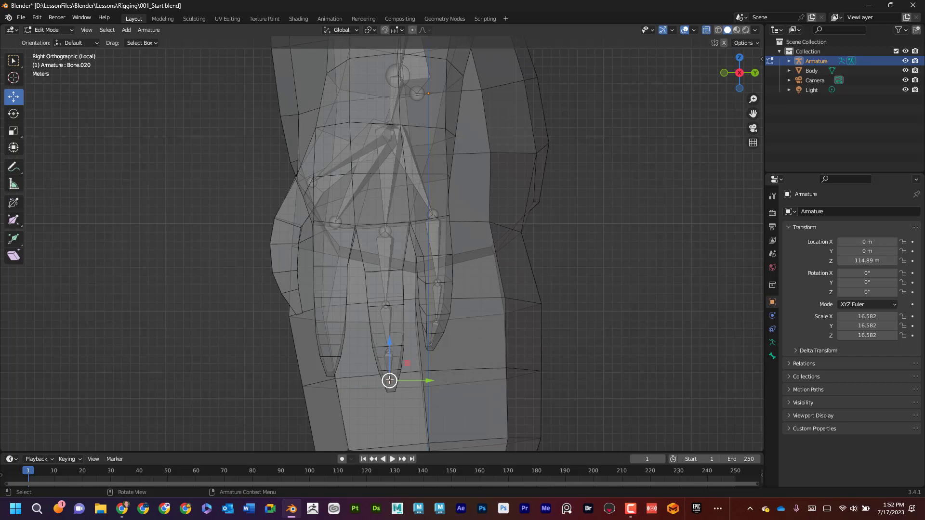
drag(392, 382, 392, 385)
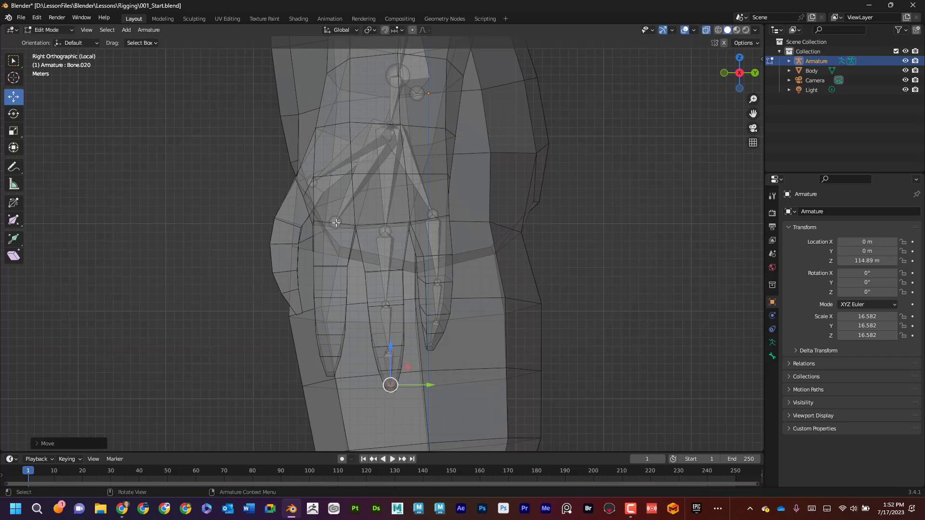
Extrude a bone down the outermost finger from its knuckle, sliding it sideways into the finger
click(335, 223)
key(e)
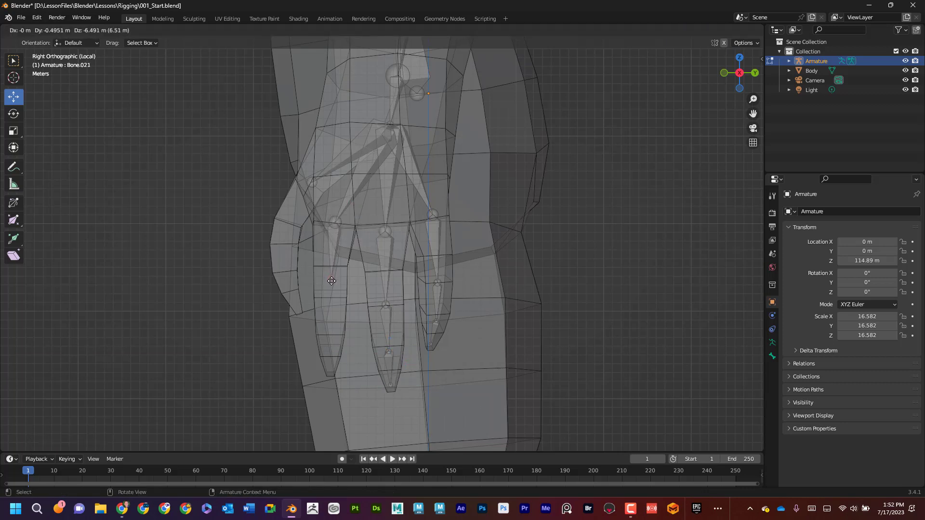
click(330, 298)
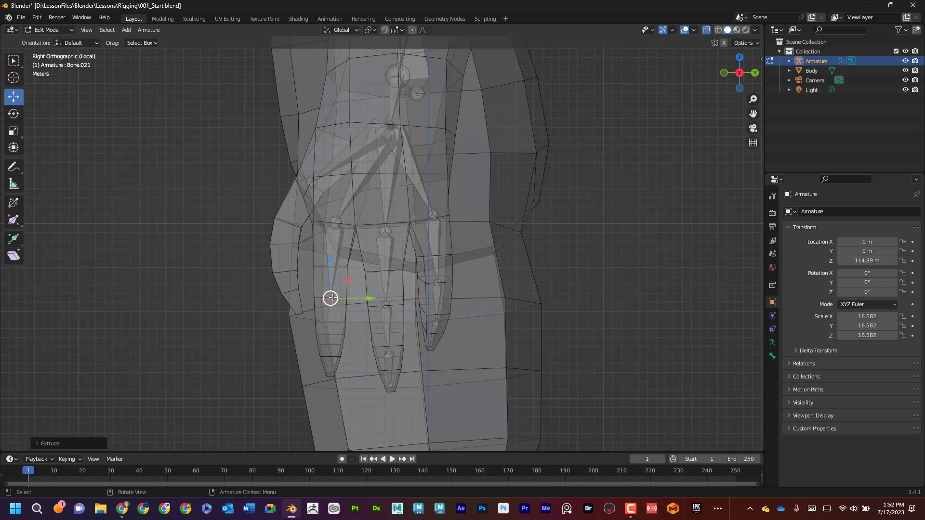
key(KP_1)
drag(559, 297, 567, 297)
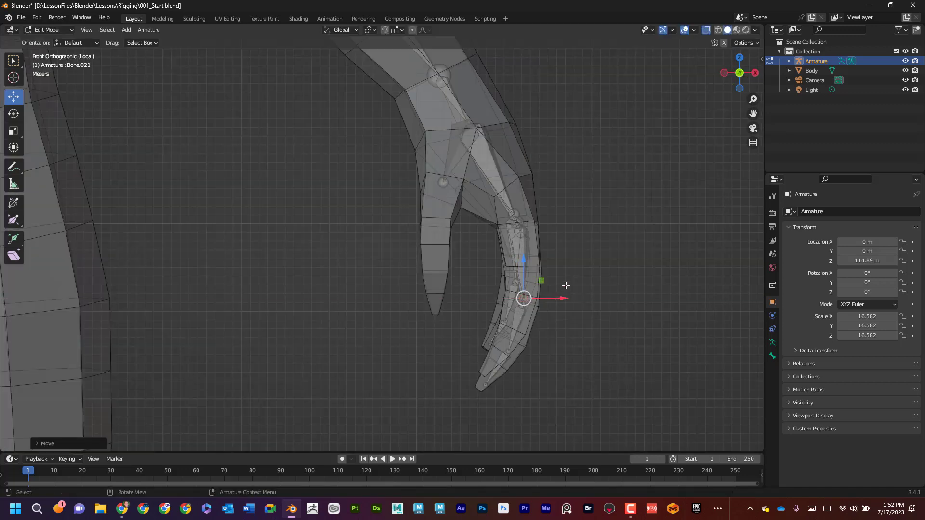
key(KP_3)
drag(322, 314, 322, 354)
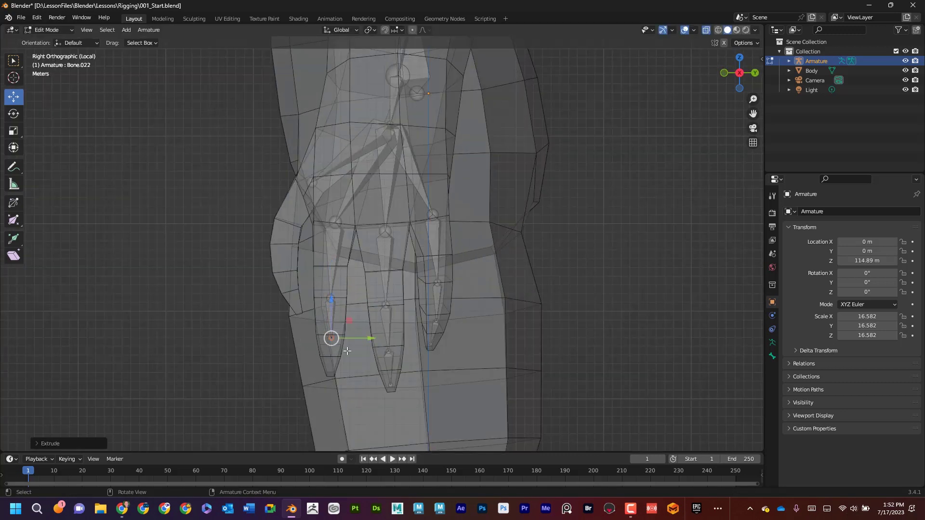
key(KP_1)
Extrude further bones down the outermost finger to its tip, fitting each tip inside the mesh
key(e)
right_click(525, 336)
drag(561, 336, 549, 337)
key(g)
click(513, 344)
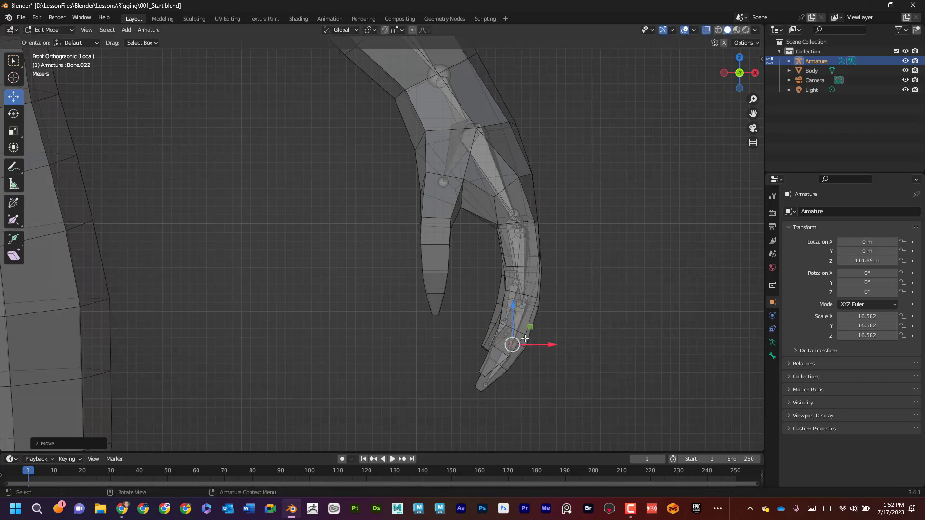
key(e)
click(476, 375)
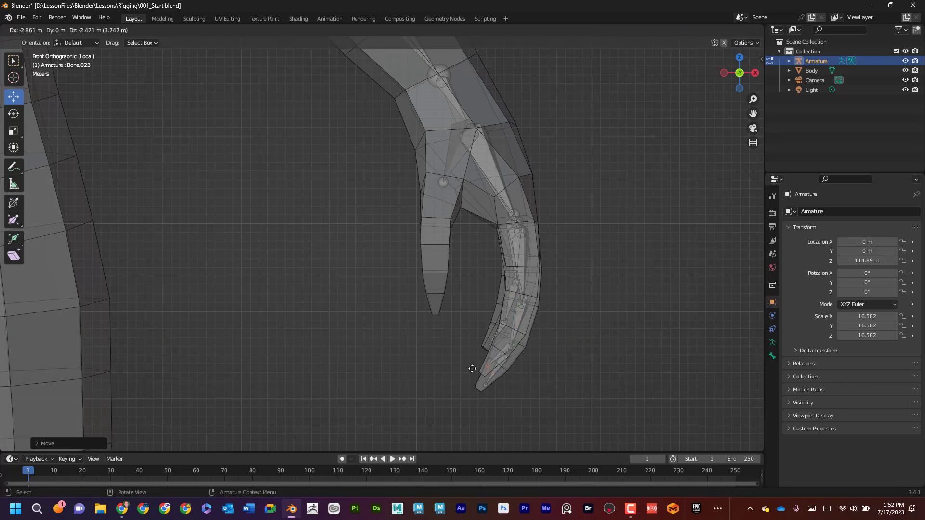
click(472, 372)
Extrude the first thumb bone from the thumb joint and shift it sideways into the thumb
key(KP_4)
key(KP_3)
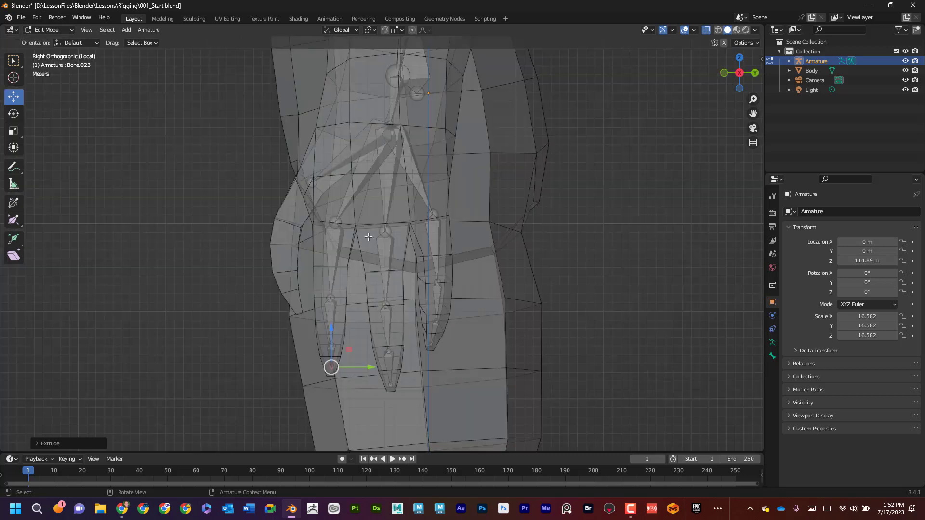
click(311, 182)
key(e)
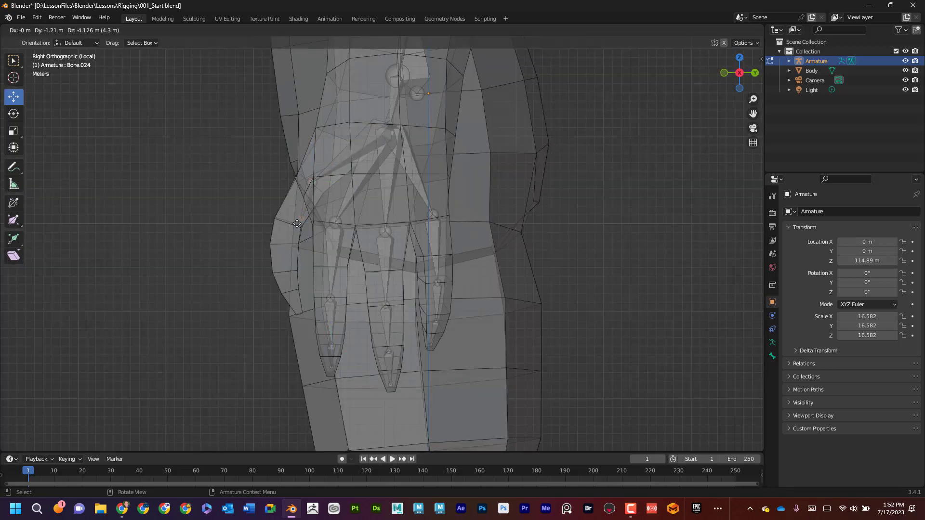
click(283, 229)
key(KP_1)
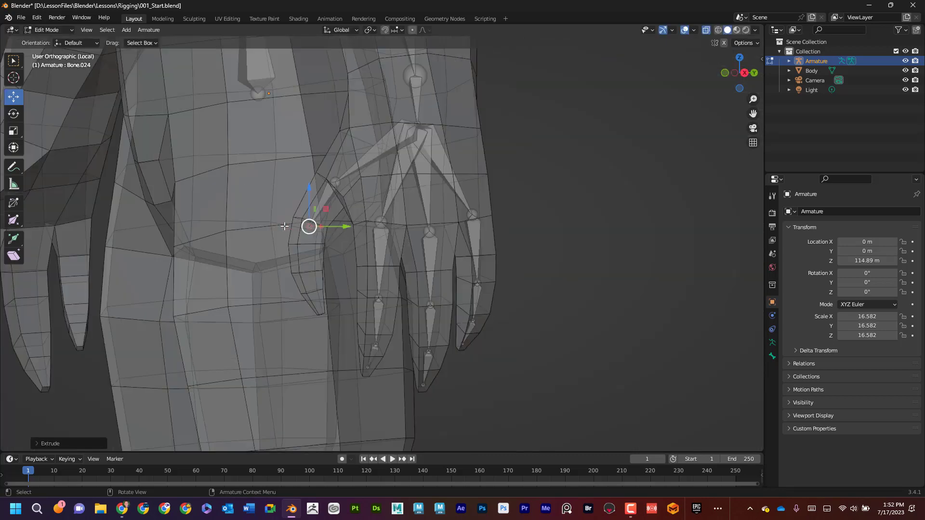
drag(465, 226, 458, 226)
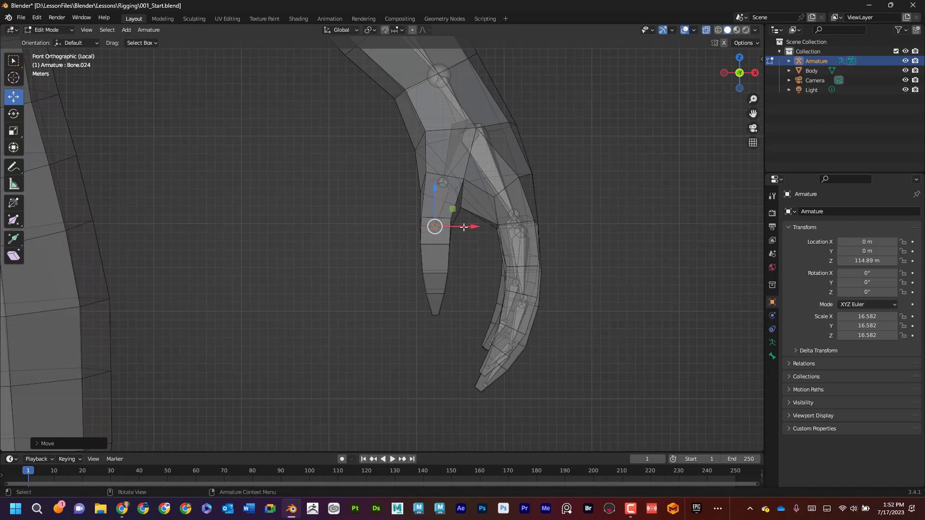
key(KP_3)
Extrude the second thumb bone and check its fit from front and side views
key(e)
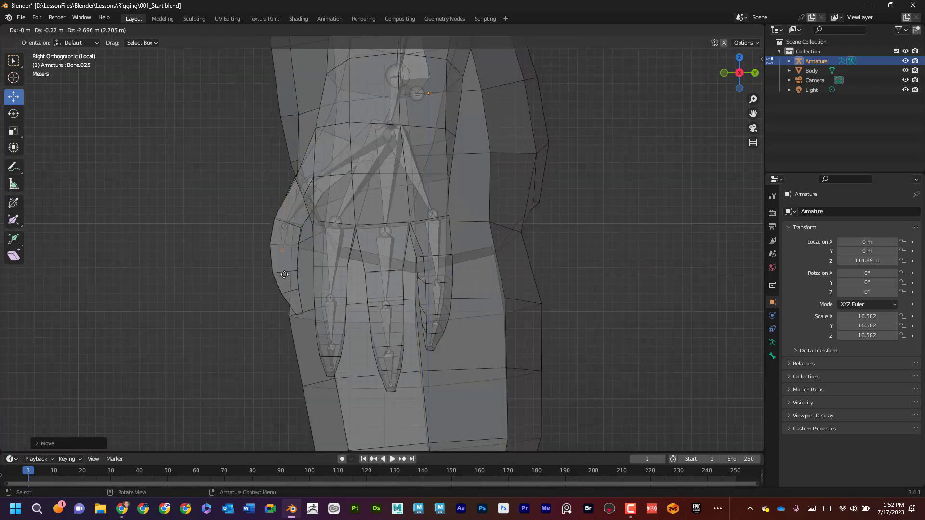
click(287, 294)
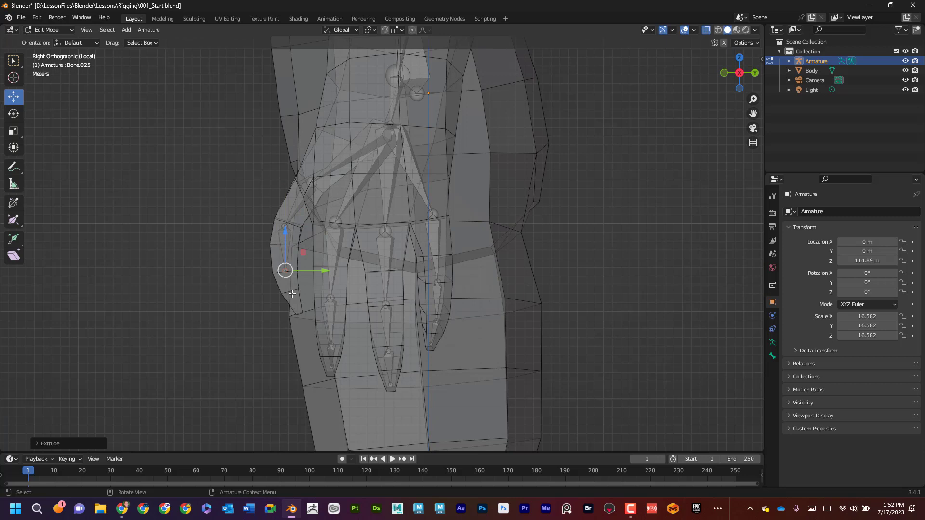
key(KP_1)
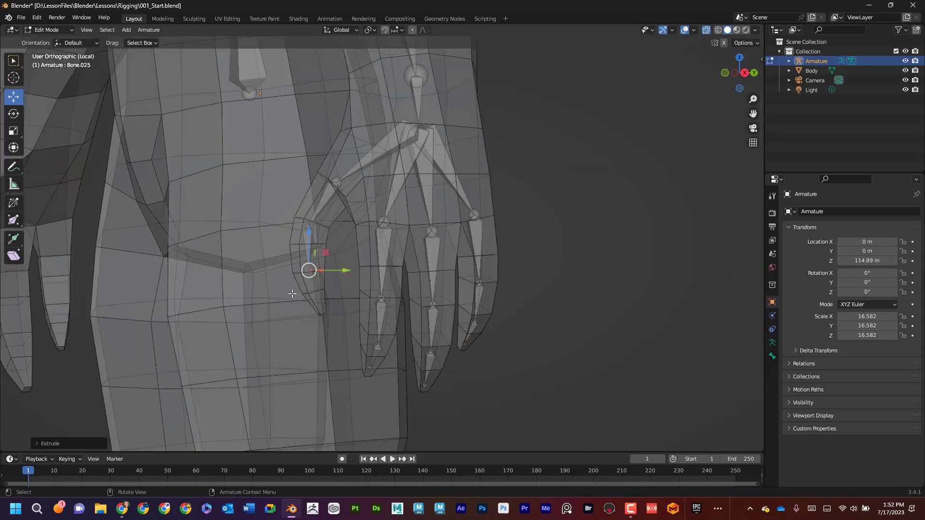
key(ctrl+KP_3)
key(KP_1)
key(KP_3)
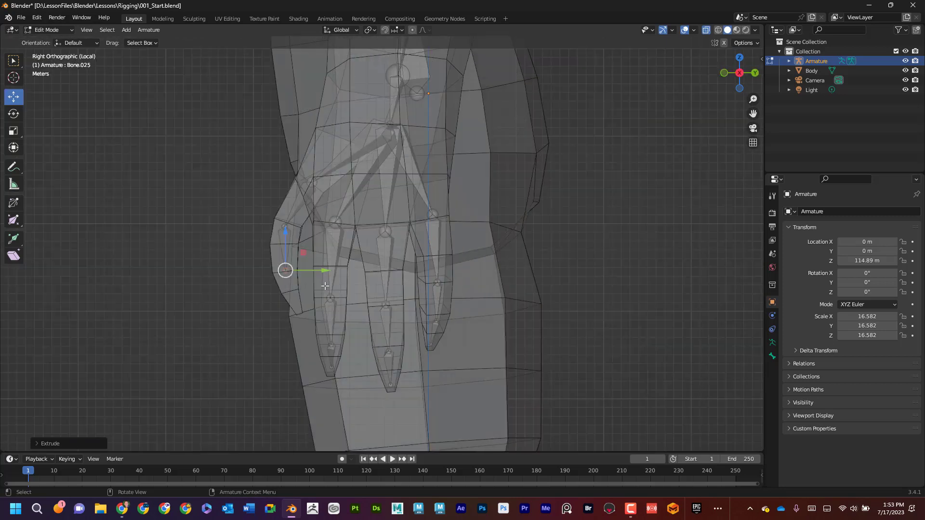
Extrude the last bone to the thumb tip, then zoom out to show the torso
key(e)
click(336, 321)
key(KP_1)
scroll(600, 258, down, 3)
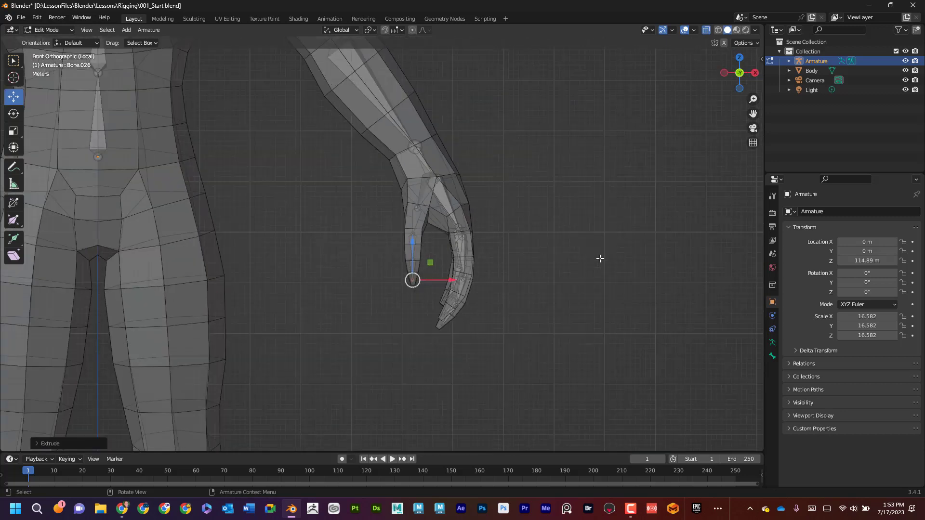
shift+middle_drag(574, 221, 591, 275)
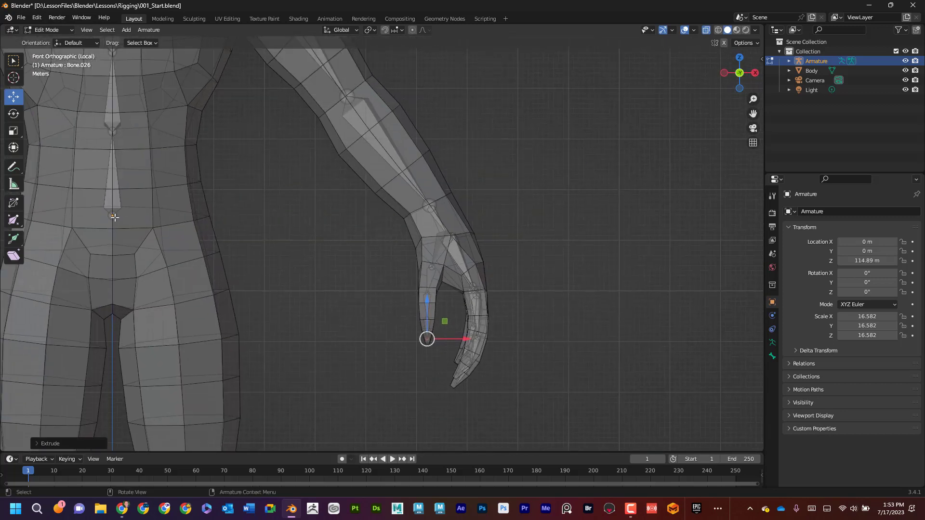
Select the joint at the base of the spine and frame the whole body
click(114, 217)
shift+middle_drag(286, 221, 413, 199)
shift+middle_drag(239, 191, 239, 154)
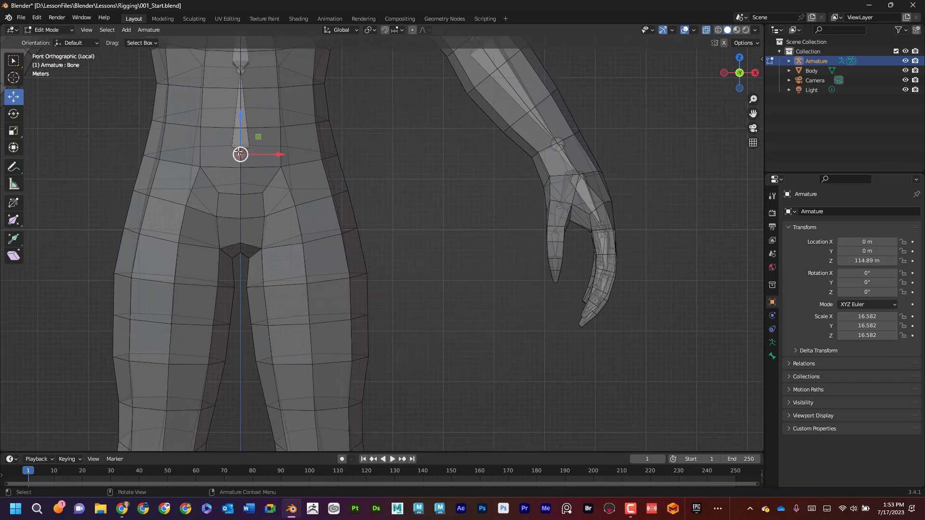
scroll(377, 211, down, 4)
shift+middle_drag(300, 208, 269, 174)
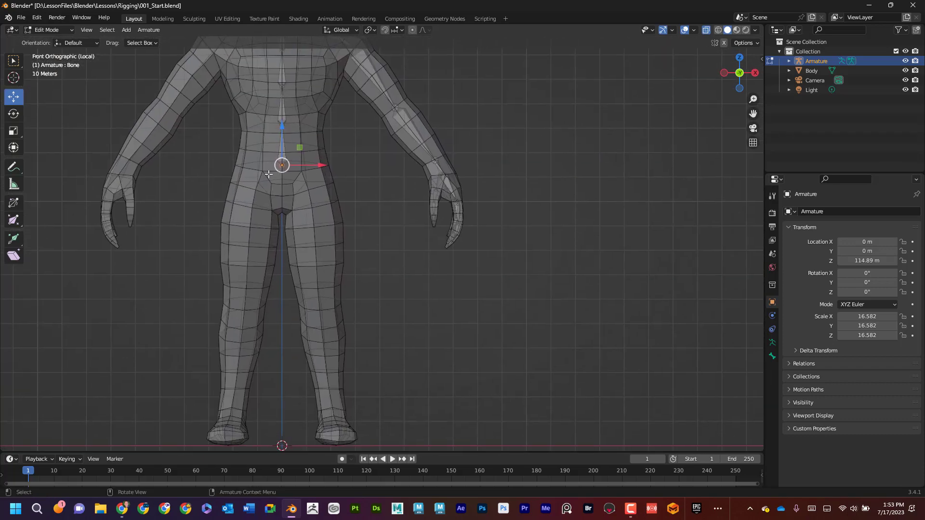
Extrude a hip bone from the pelvis toward the right thigh, tucking its joint into the body
key(e)
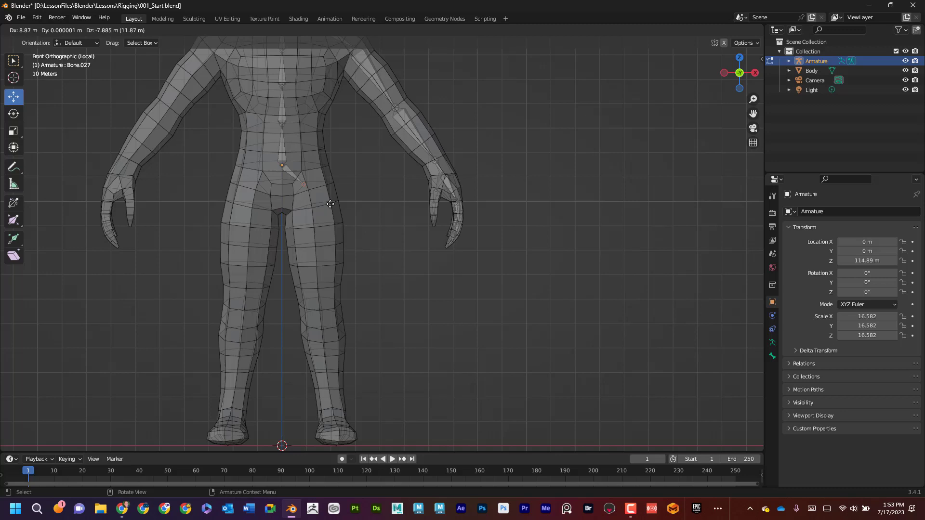
click(338, 214)
key(KP_3)
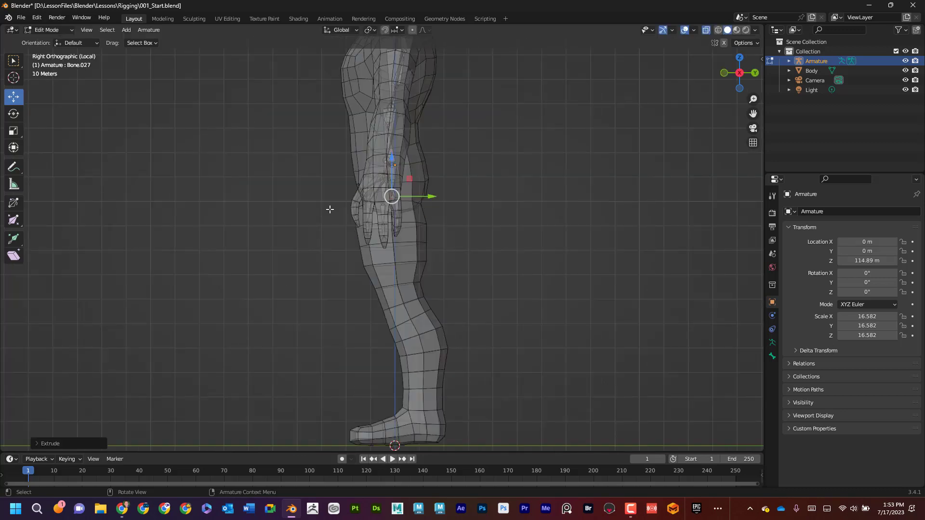
drag(429, 196, 426, 197)
key(KP_1)
Extrude a thigh bone down to the knee and a shin bone down to the ankle
key(e)
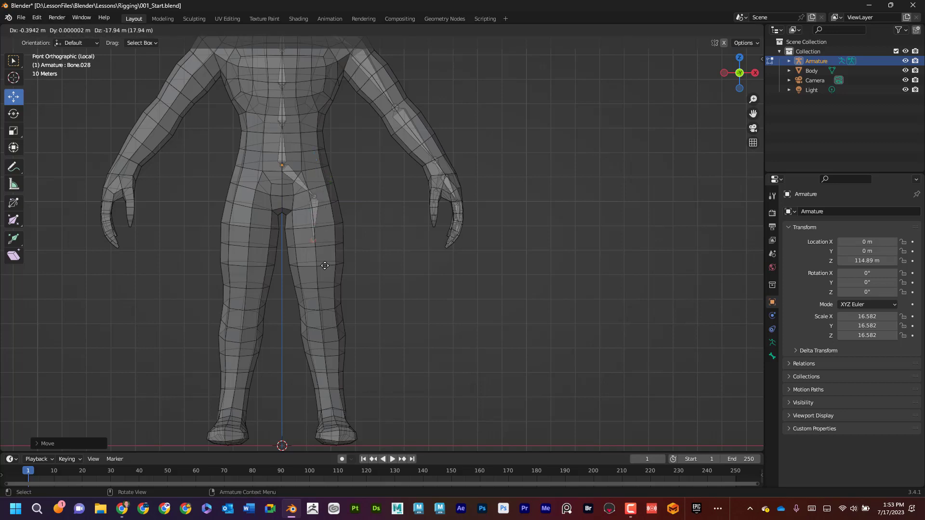
click(332, 319)
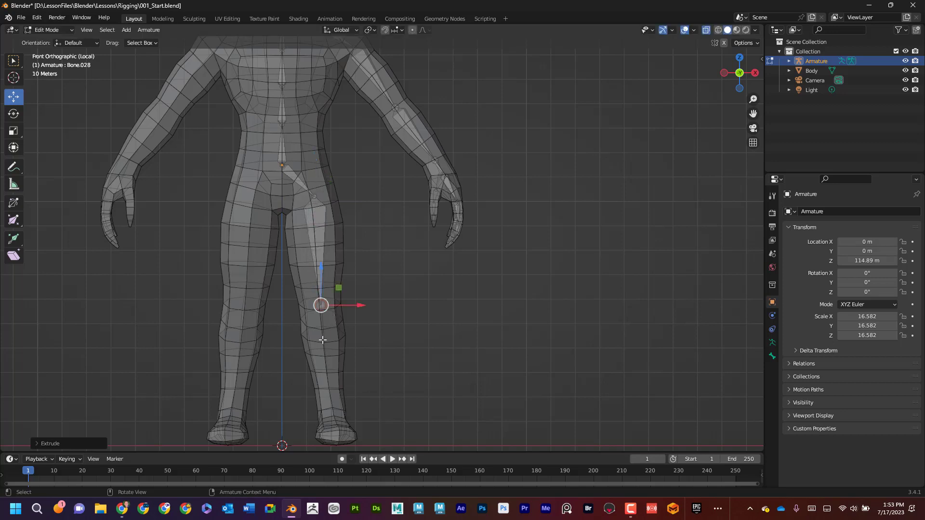
key(e)
click(340, 47)
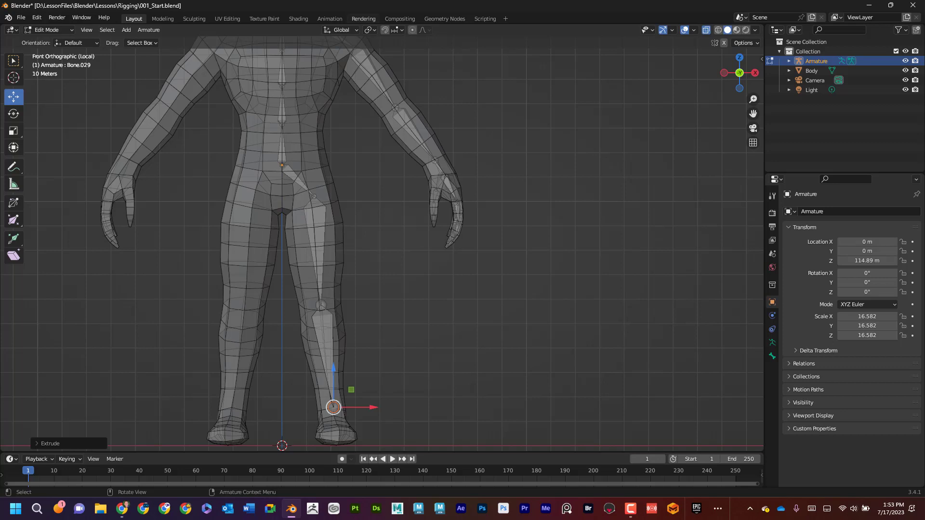
Move the knee and ankle joints along Y to sit inside the leg, then pull the foot bone toward the heel
key(KP_3)
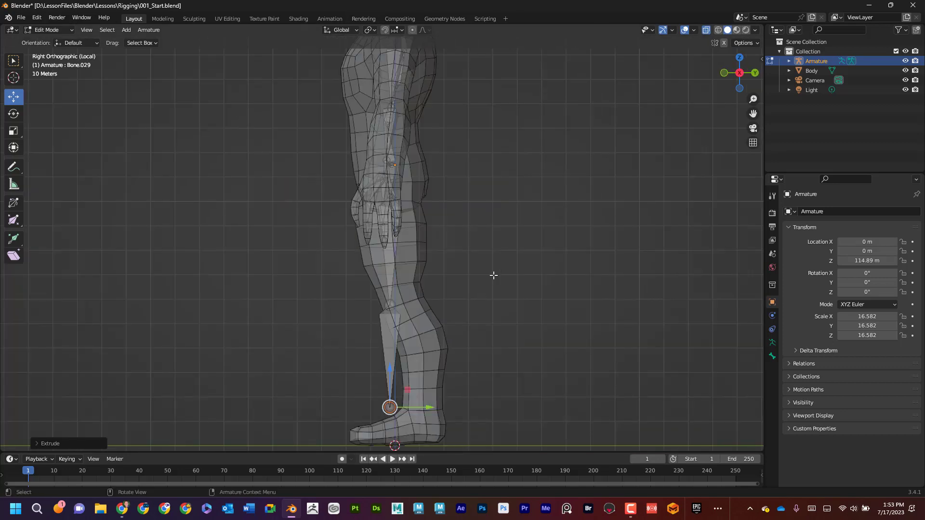
click(393, 308)
key(g)
key(y)
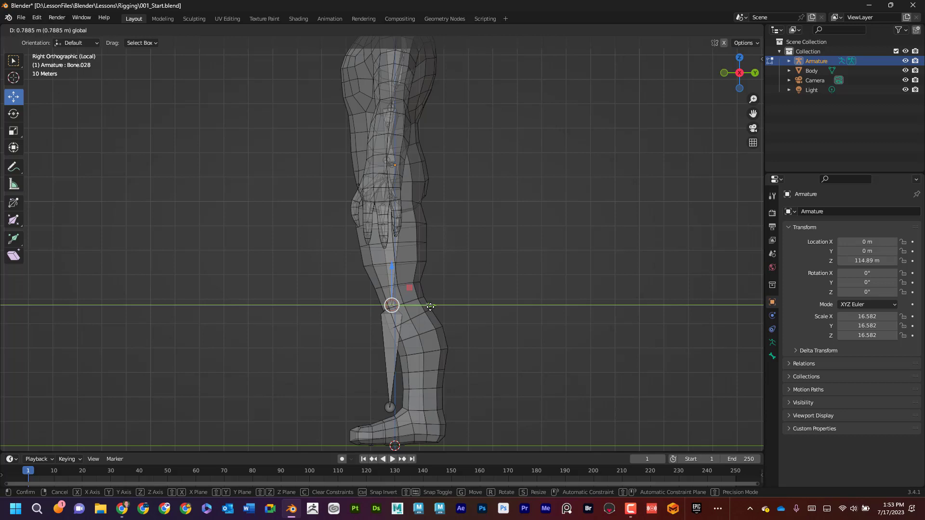
click(381, 398)
click(392, 407)
key(g)
key(y)
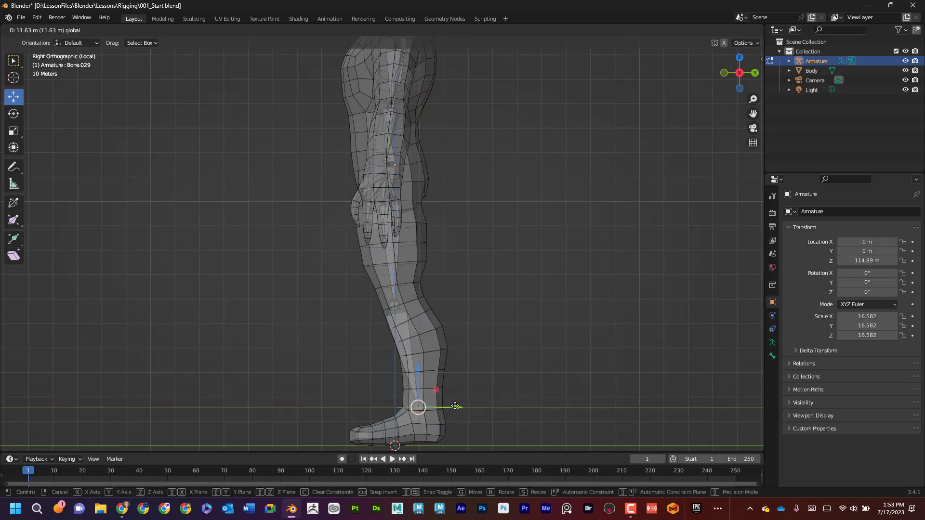
click(405, 314)
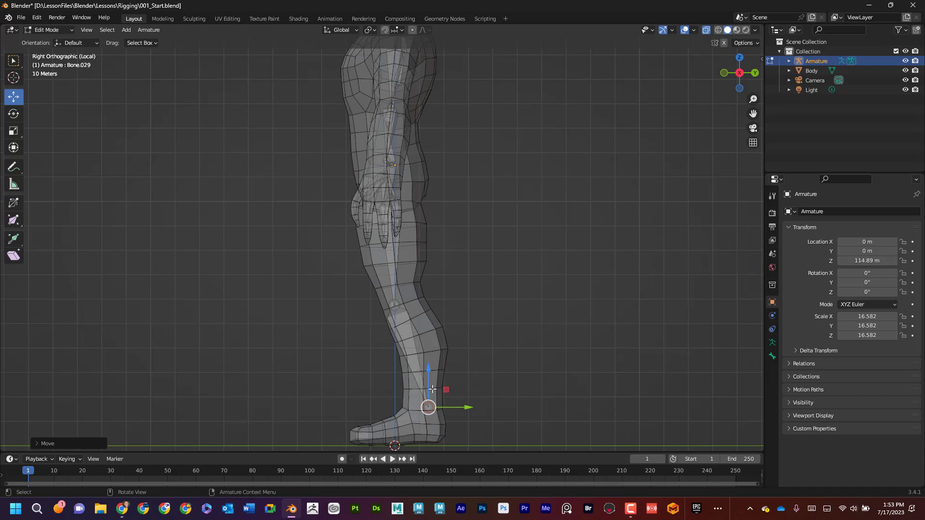
key(KP_1)
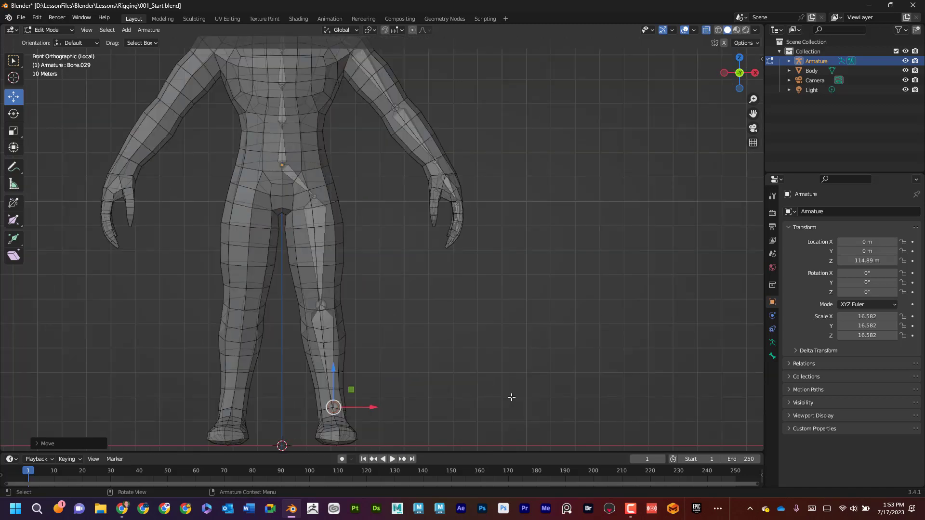
key(KP_3)
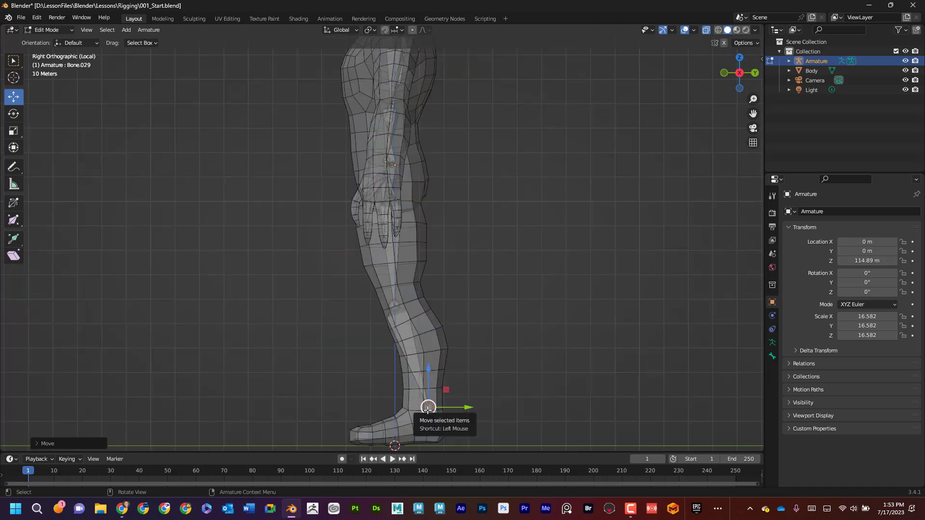
drag(428, 408, 402, 437)
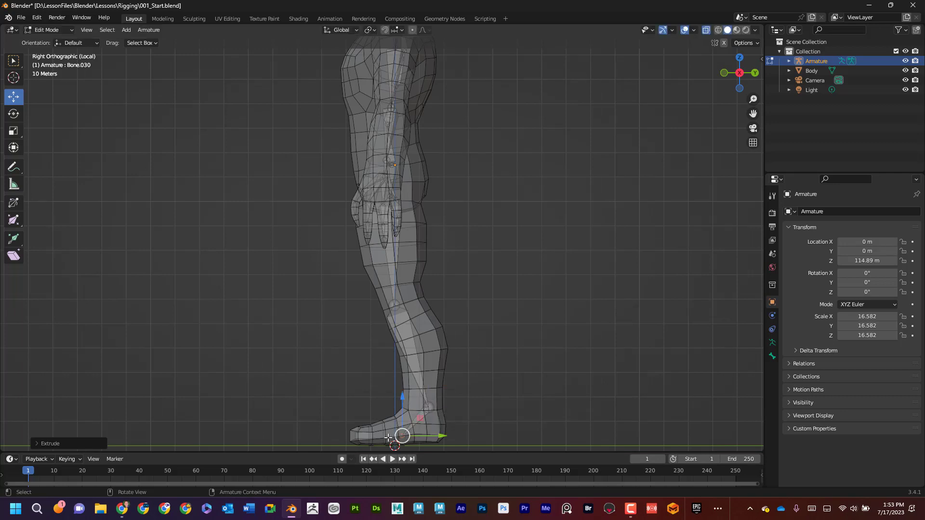
Extrude a toe bone to the toe tip, adjusting its height along Z and centring it along X
key(e)
click(359, 438)
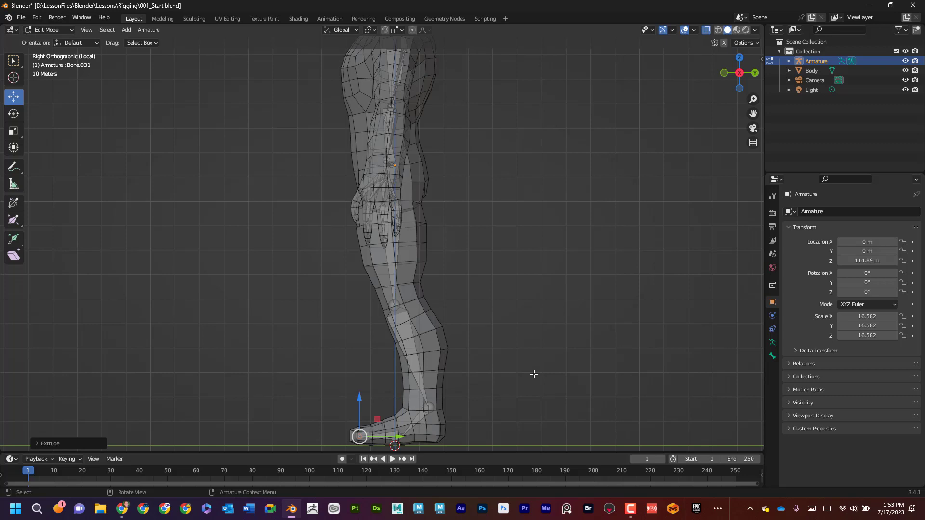
key(g)
key(z)
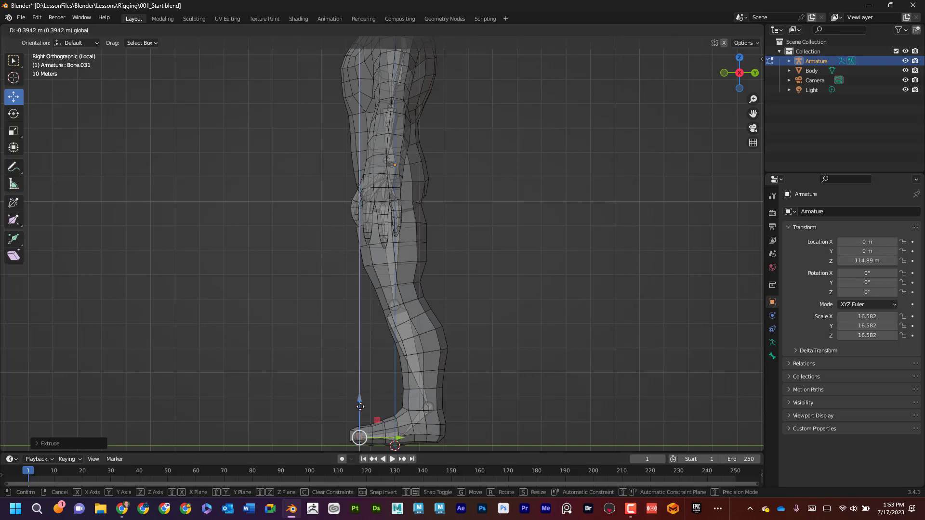
click(361, 405)
key(KP_1)
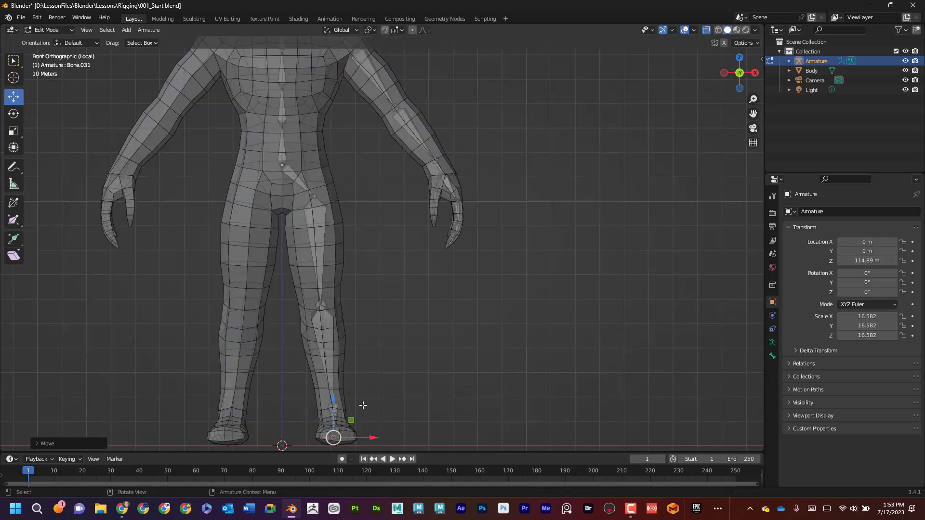
key(g)
key(x)
click(384, 436)
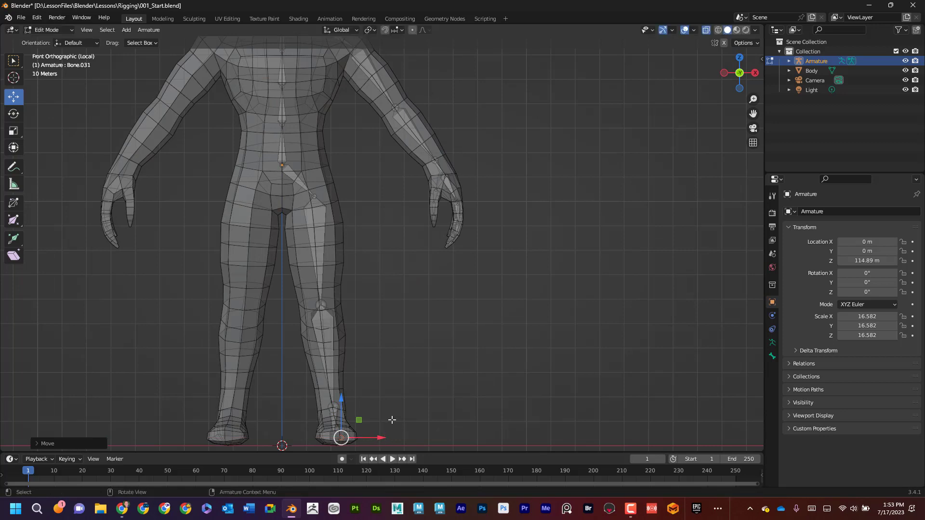
click(380, 417)
Centre the foot joint along X and check the leg's alignment from top, front and perspective views
click(338, 436)
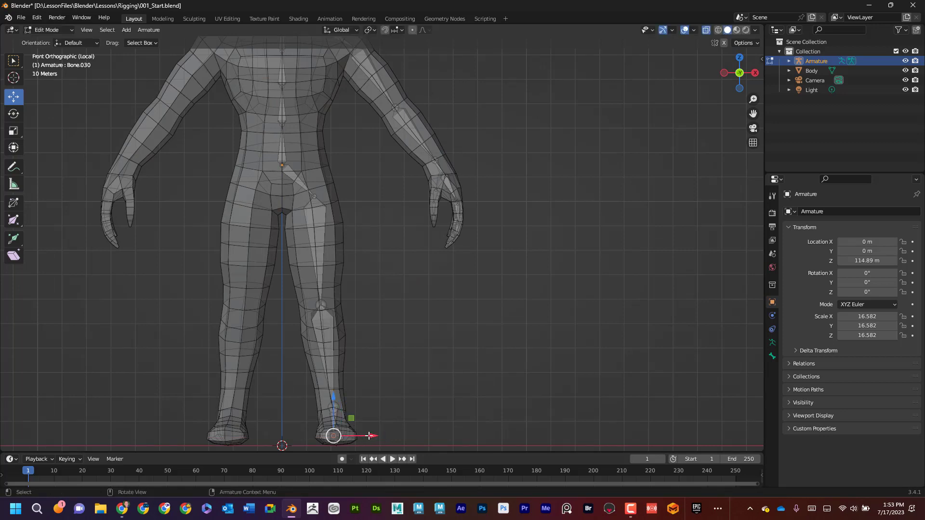
key(g)
key(x)
click(375, 436)
key(KP_7)
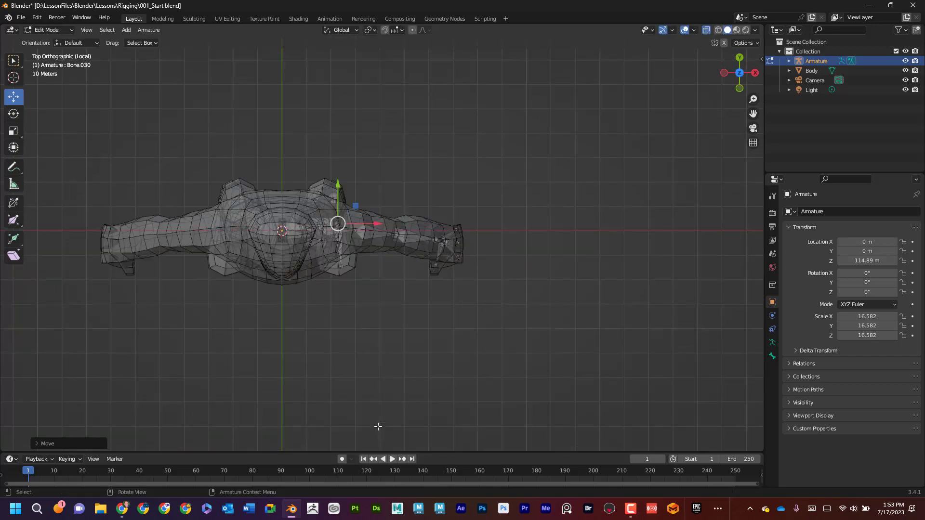
scroll(381, 340, up, 4)
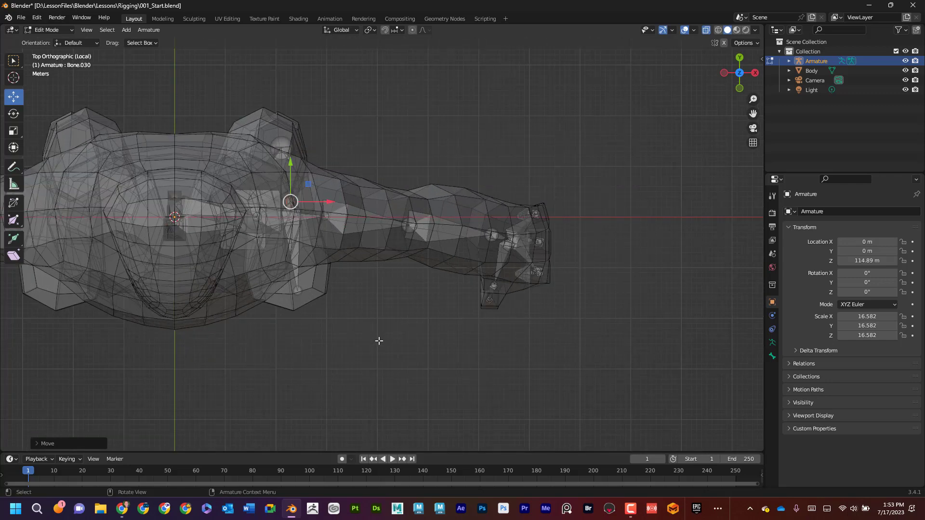
key(KP_1)
scroll(375, 339, down, 6)
middle_drag(378, 337, 406, 334)
scroll(416, 299, up, 4)
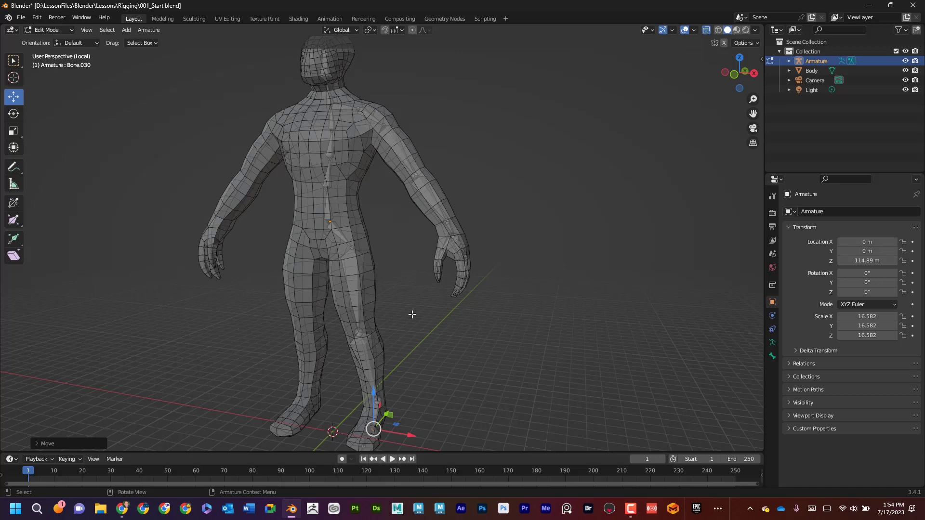
Undo the stray hip bone and name the lowest spine bone Spine_02
click(326, 222)
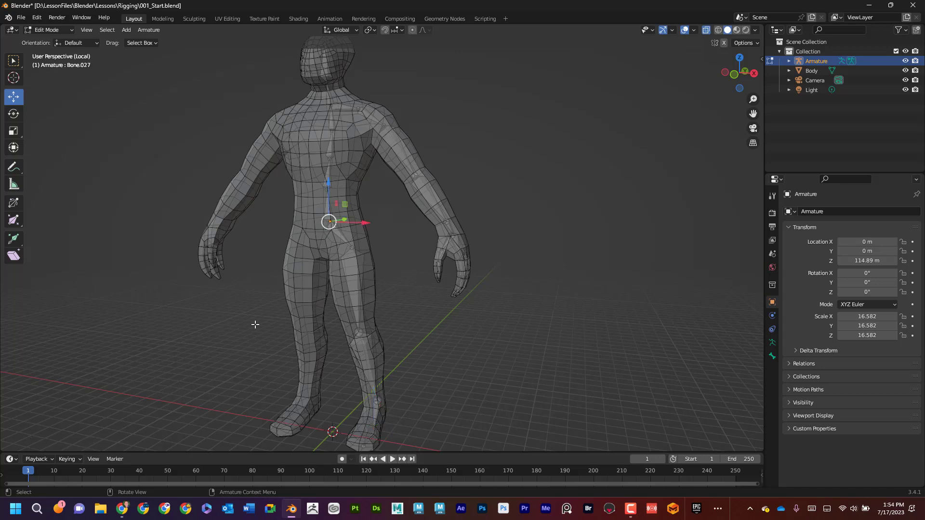
click(773, 355)
click(844, 211)
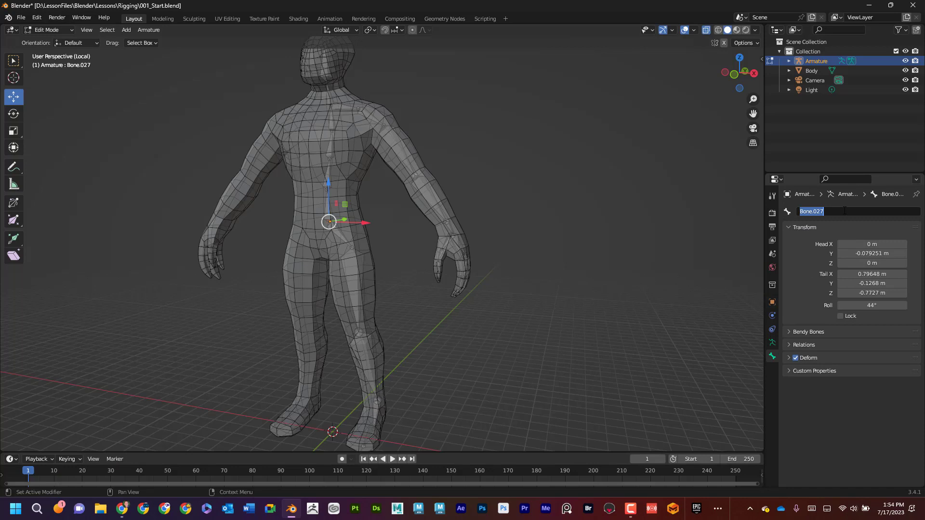
text(Spine)
key(Return)
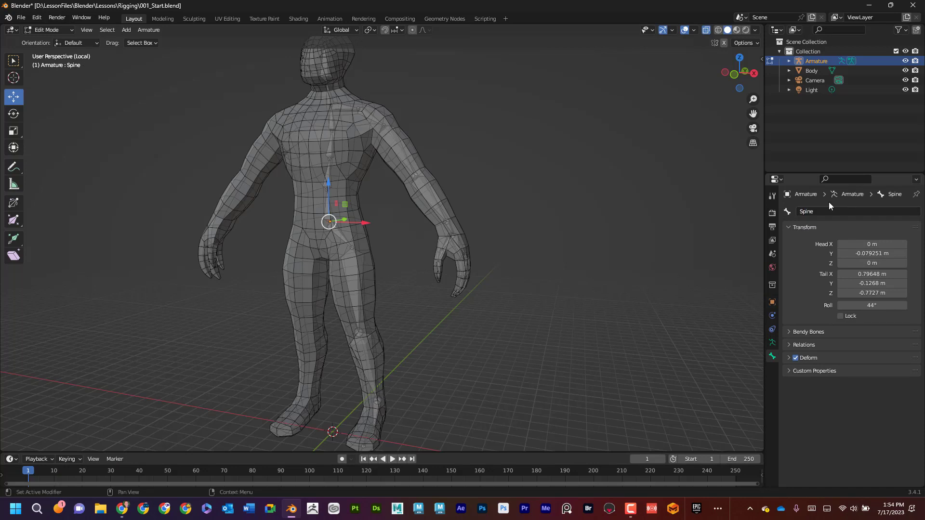
key(shift+a)
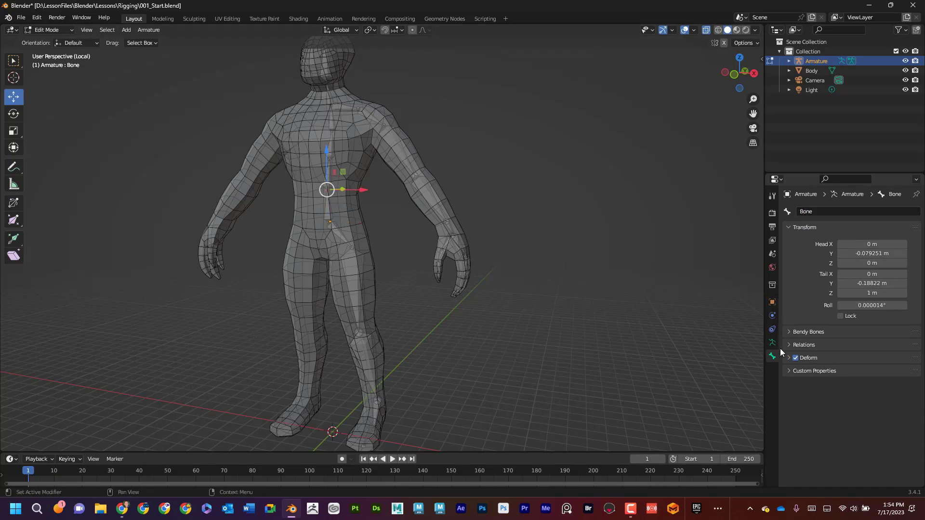
click(823, 212)
text(Spine_02)
key(Return)
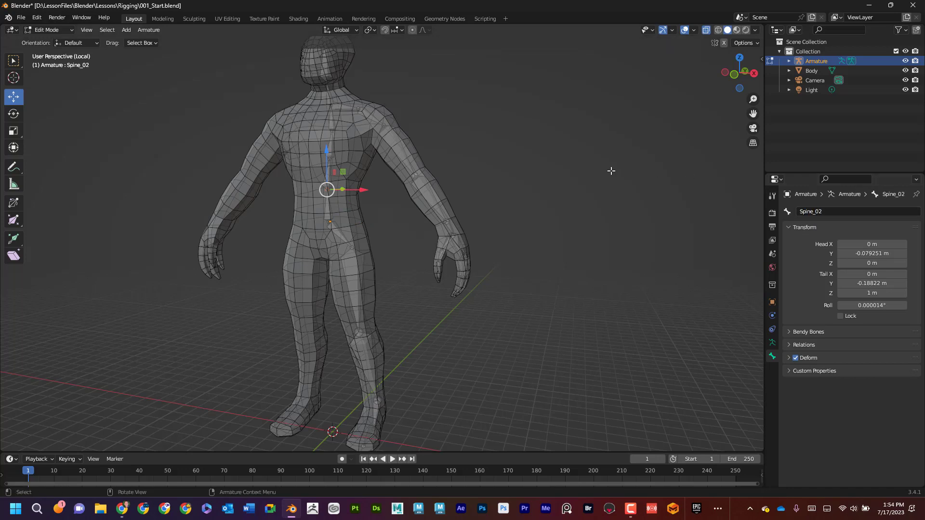
Rename the next two spine bones Spine_03 and Spine_04
click(333, 158)
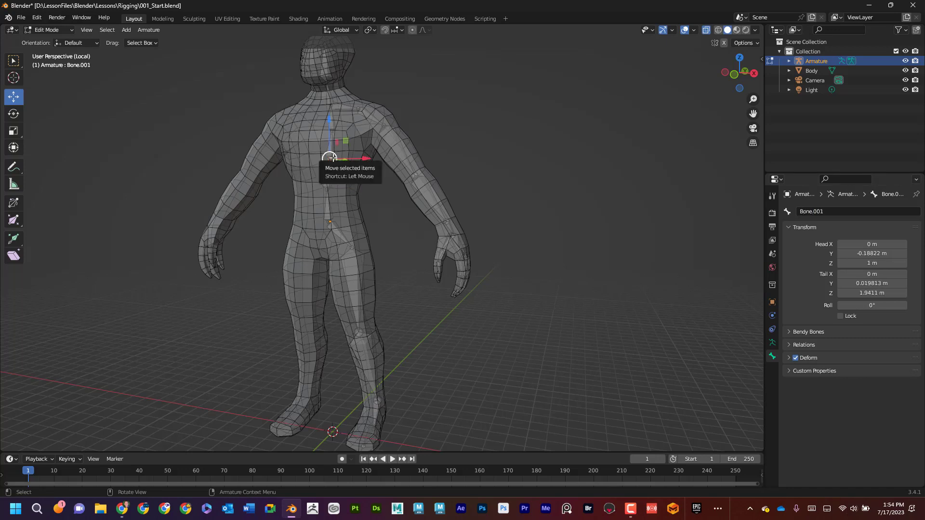
key(F2)
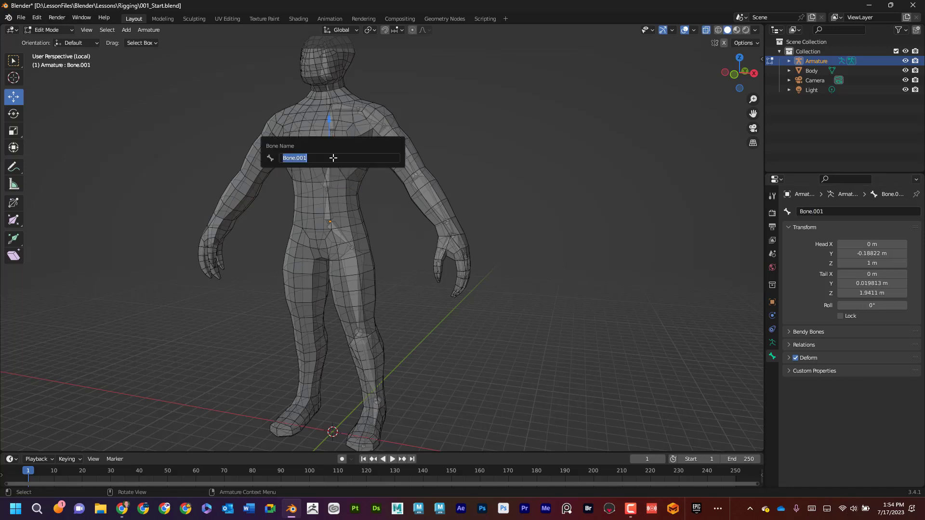
text(S)
text(_03)
key(Return)
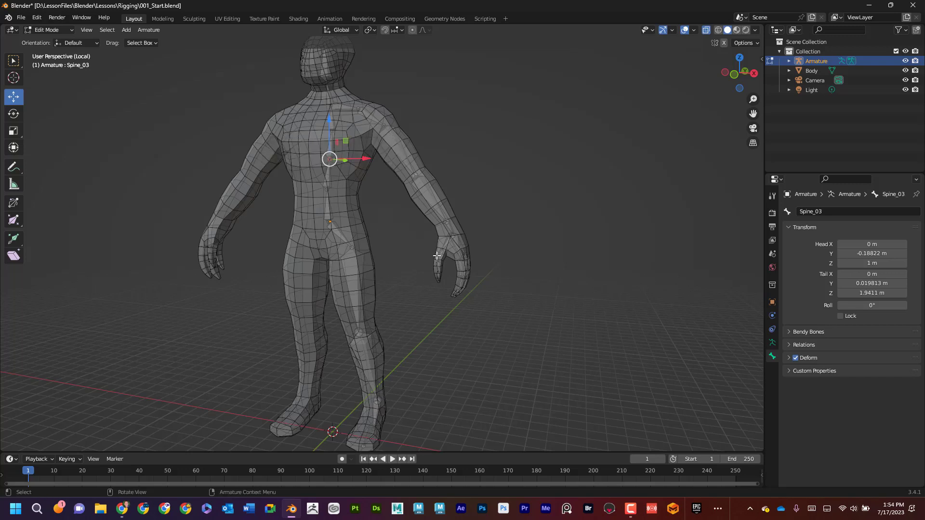
click(332, 130)
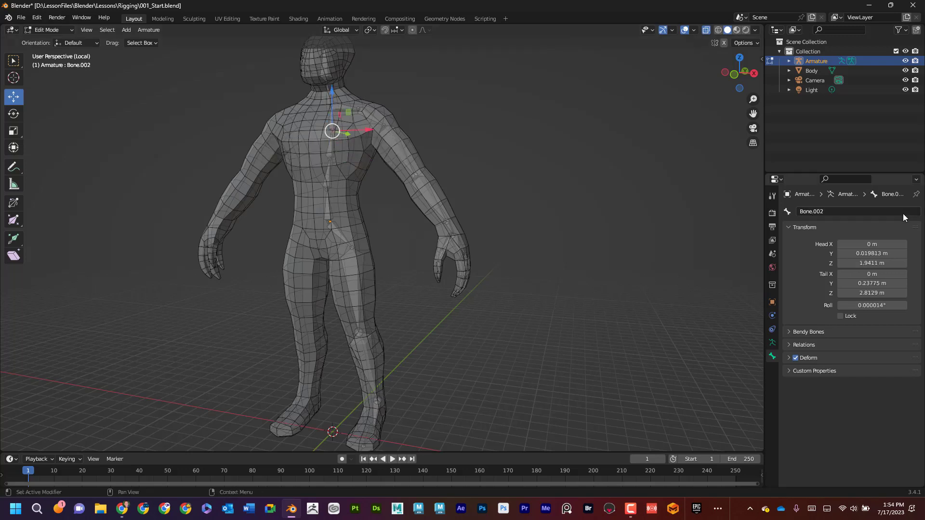
click(844, 213)
text(Spine)
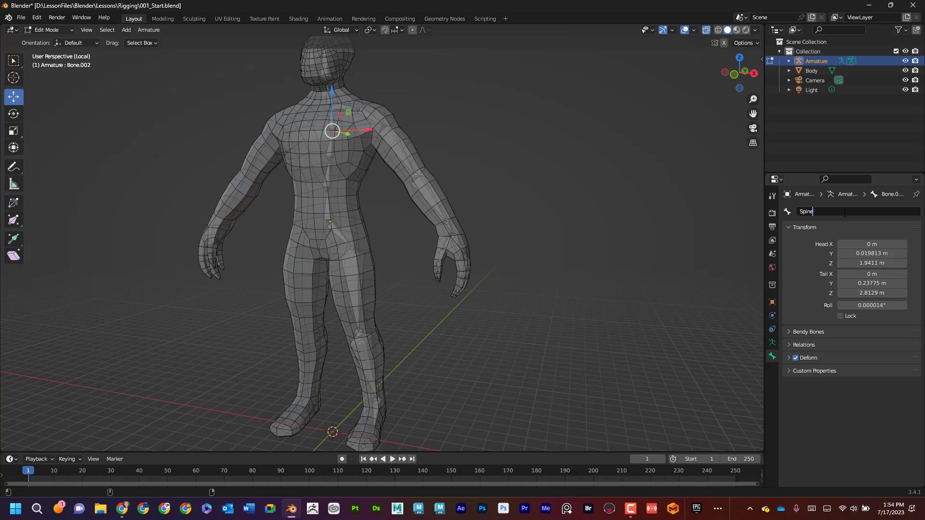
text(_04)
key(Return)
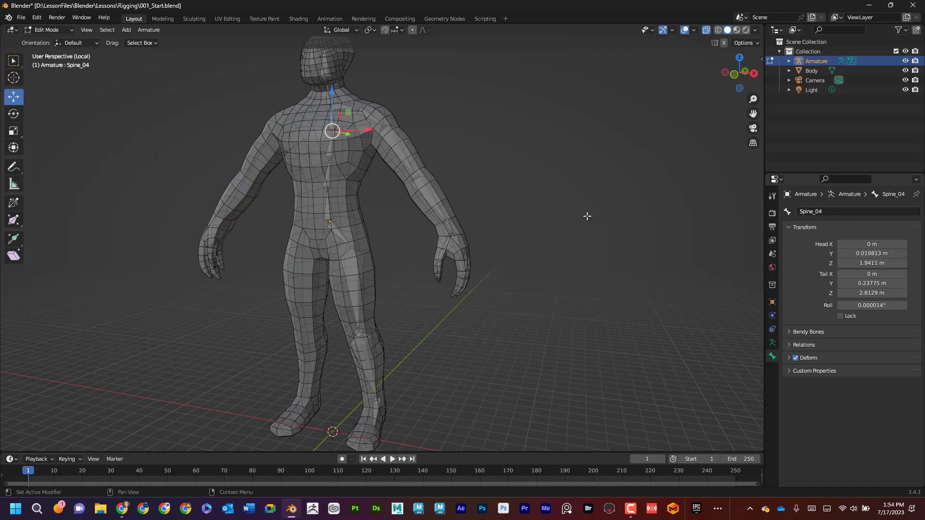
Rename the upper spine bone at the neck Spine_05
click(402, 211)
key(KP_7)
middle_drag(419, 327, 329, 123)
click(329, 117)
double_click(833, 211)
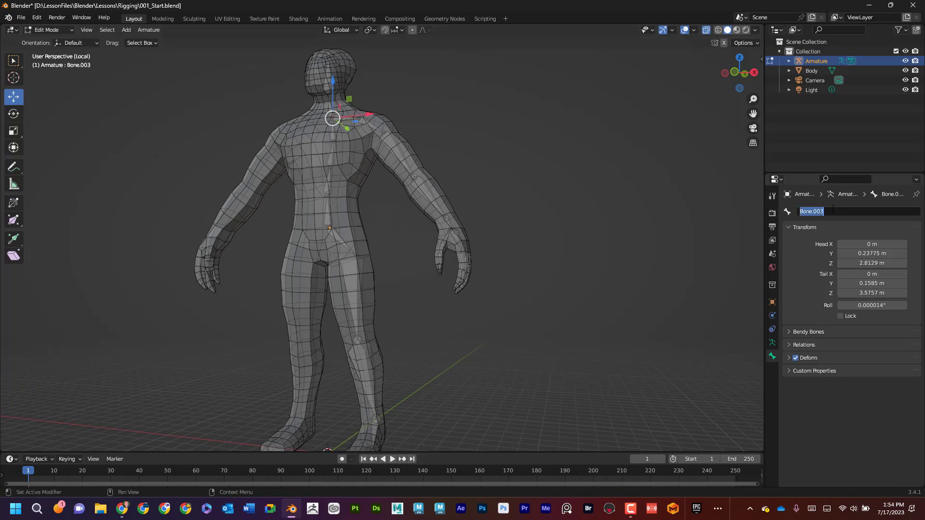
text(Spine)
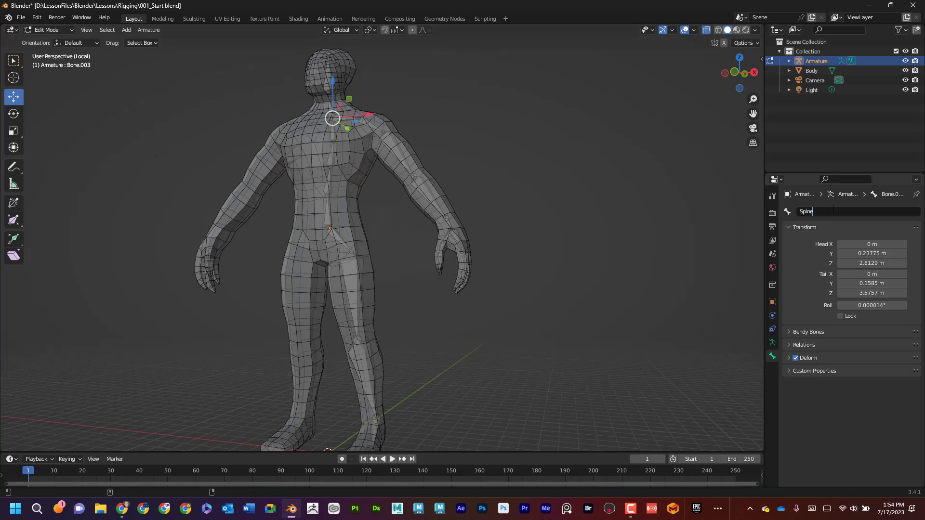
text(_05)
key(Return)
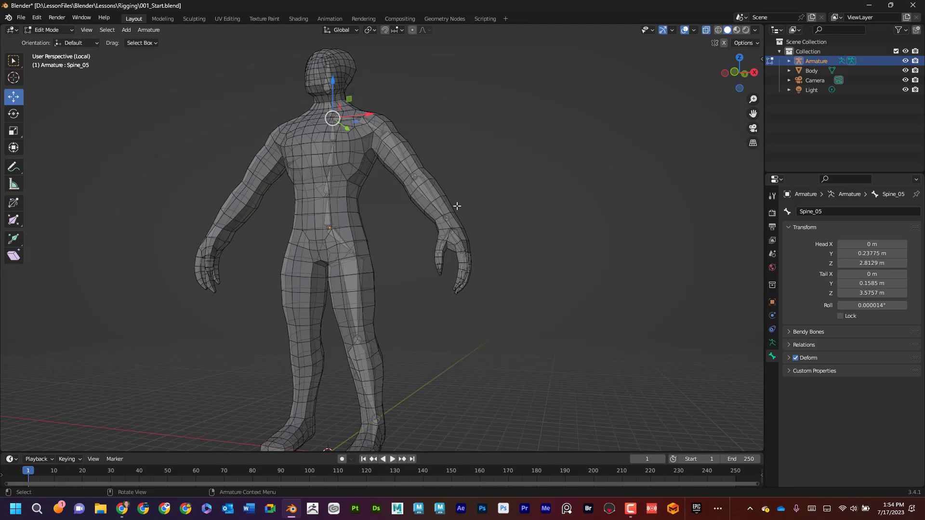
Lower the Spine_05 and neck joints in right side view to follow the neck's profile
key(KP_7)
middle_drag(444, 295, 367, 286)
scroll(413, 284, up, 5)
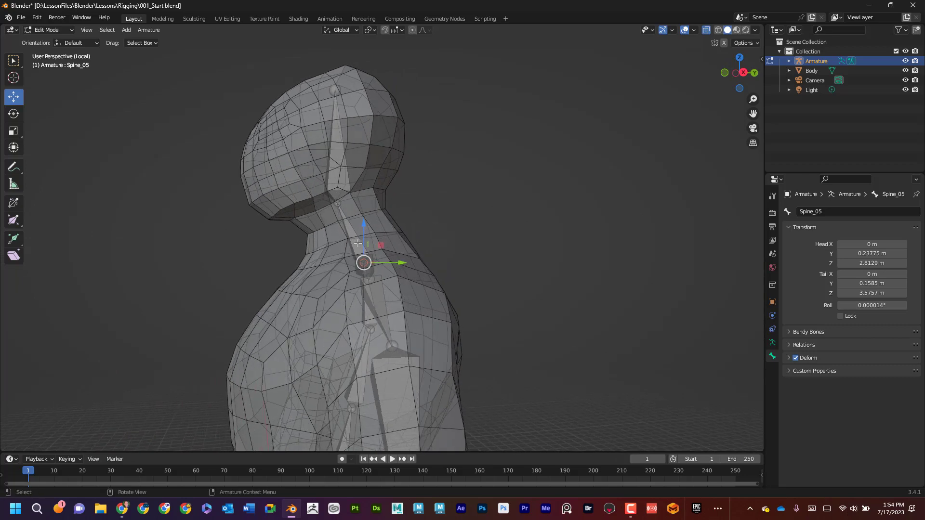
middle_drag(357, 243, 391, 226)
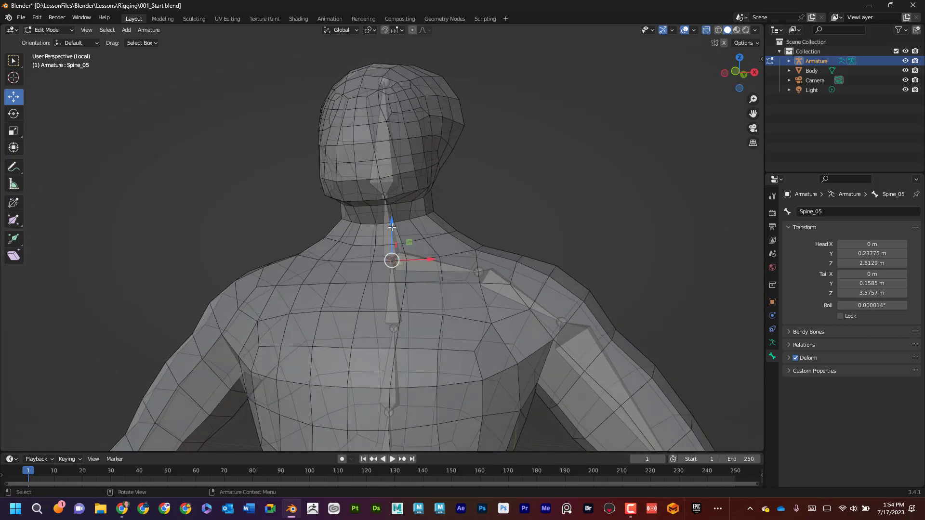
drag(392, 227, 402, 251)
click(386, 205)
middle_drag(385, 205, 393, 195)
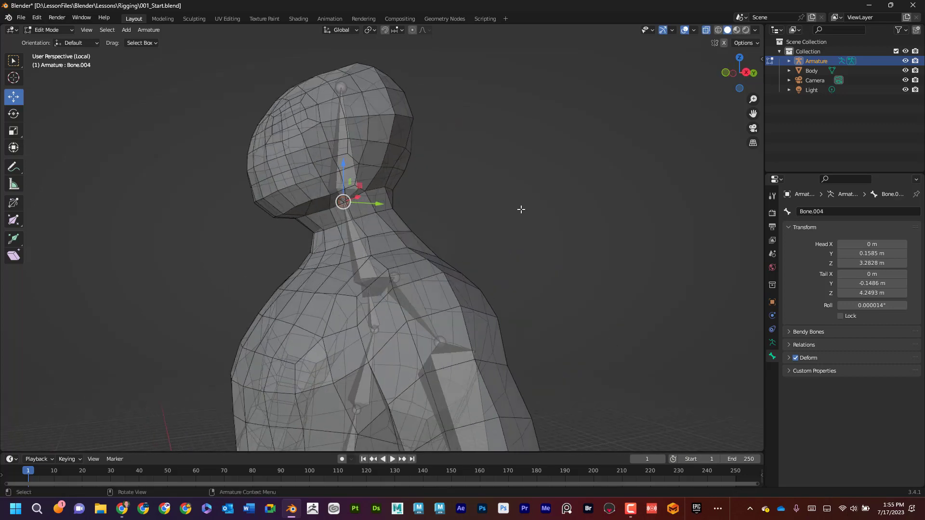
key(KP_1)
key(KP_3)
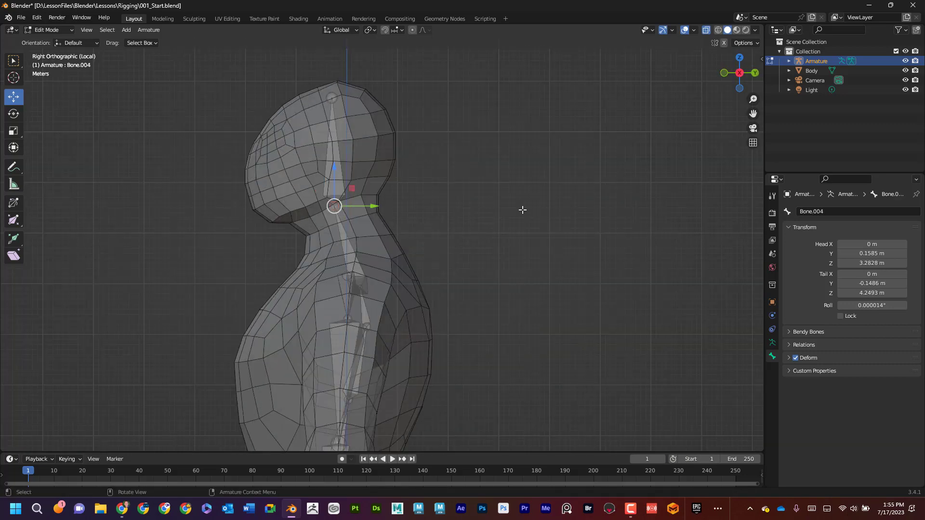
drag(336, 168, 338, 202)
drag(378, 241, 384, 239)
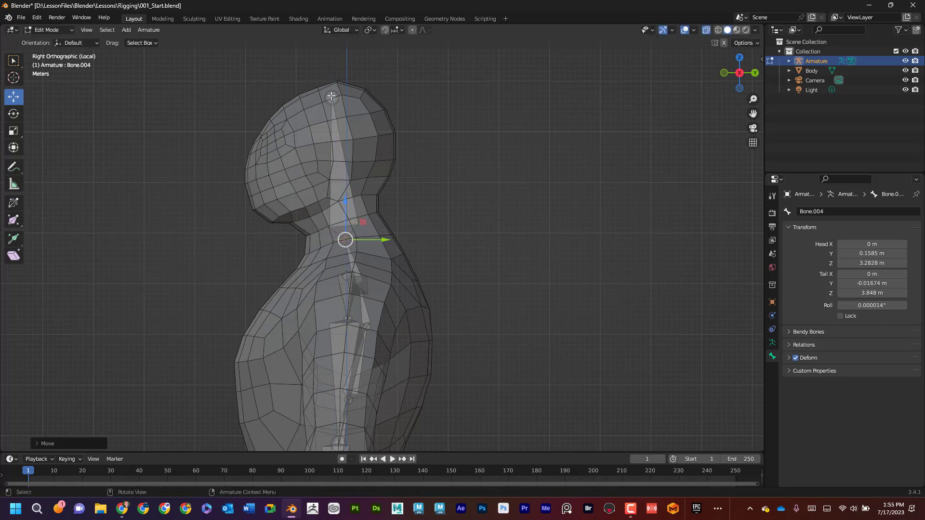
Extrude two new bones from the neck joint up to the base and top of the head
key(e)
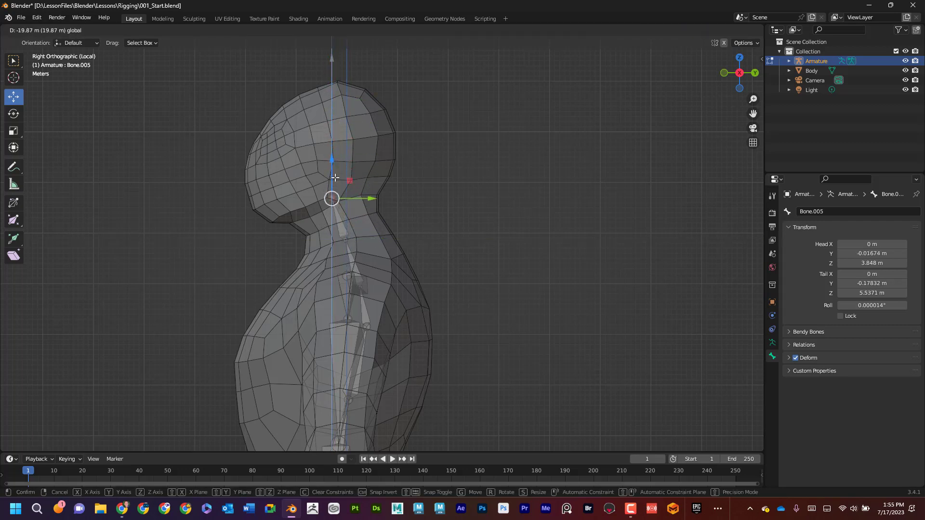
click(336, 177)
drag(326, 166, 330, 203)
key(e)
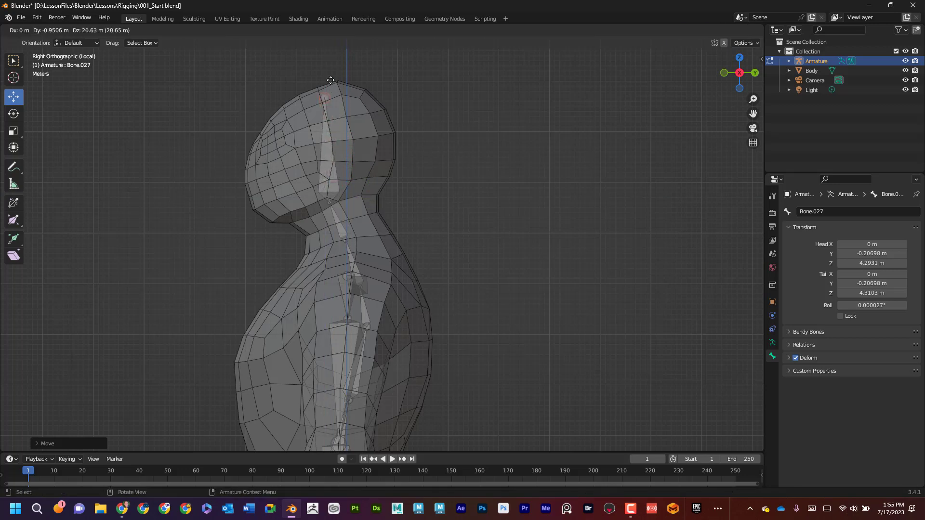
click(330, 81)
key(KP_1)
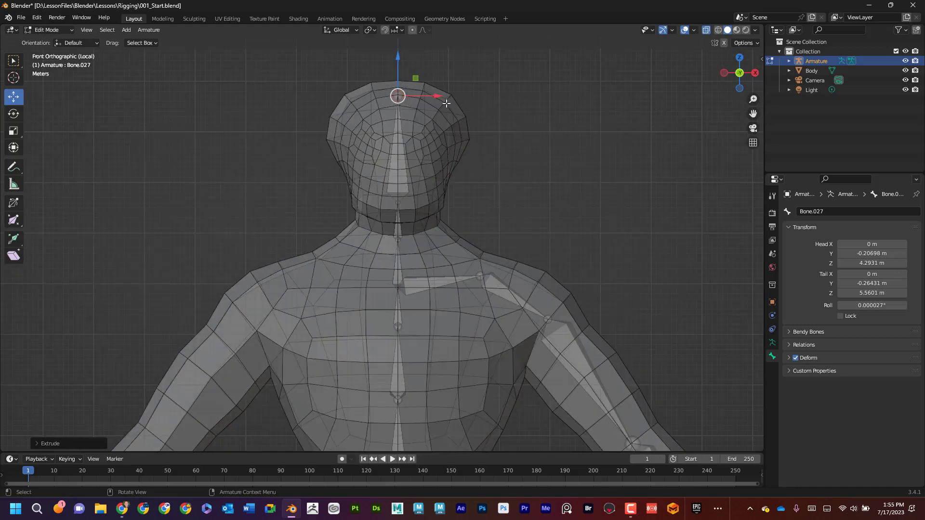
Name the lower and upper neck bones Neck_01 and Neck_02
click(399, 240)
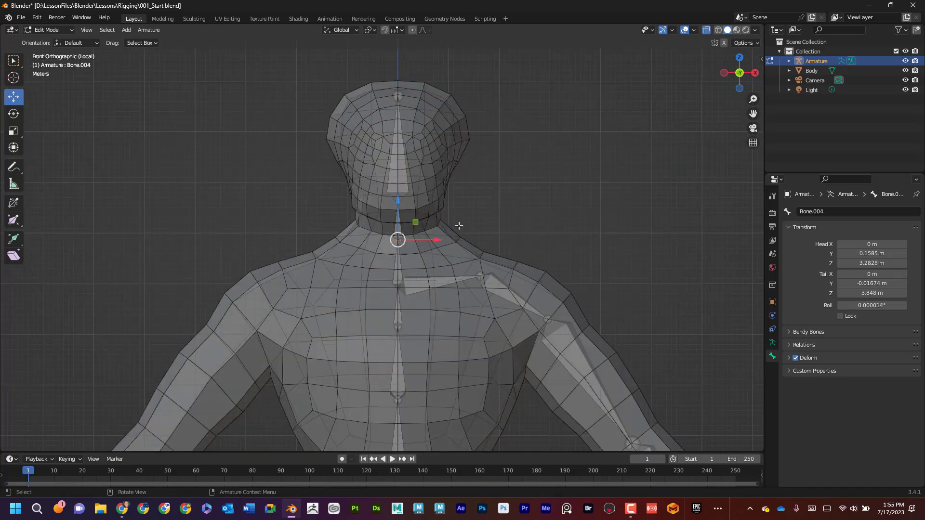
click(832, 210)
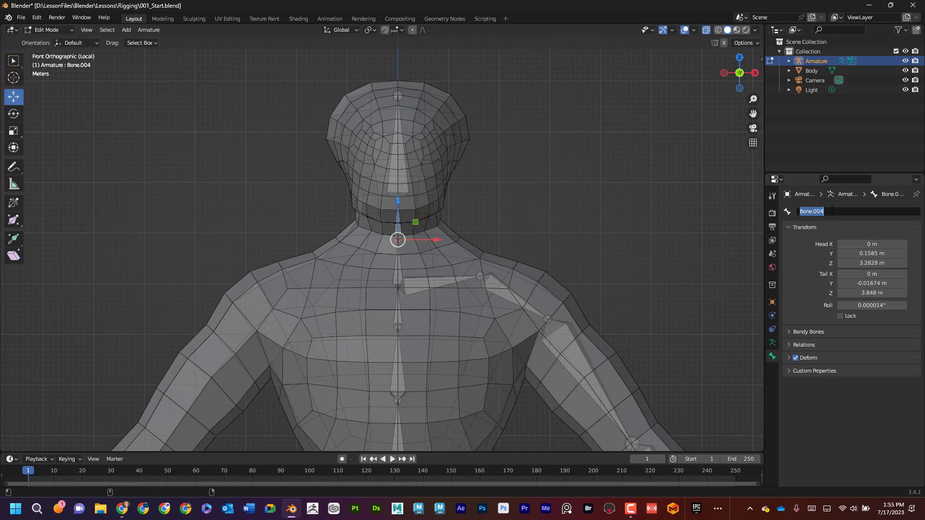
text(Neck_01)
key(Return)
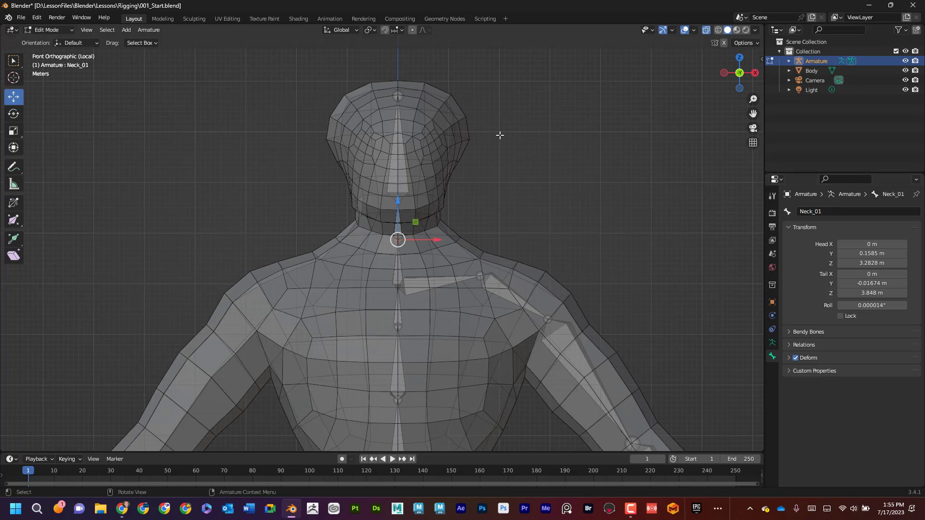
middle_drag(500, 136, 399, 154)
click(337, 202)
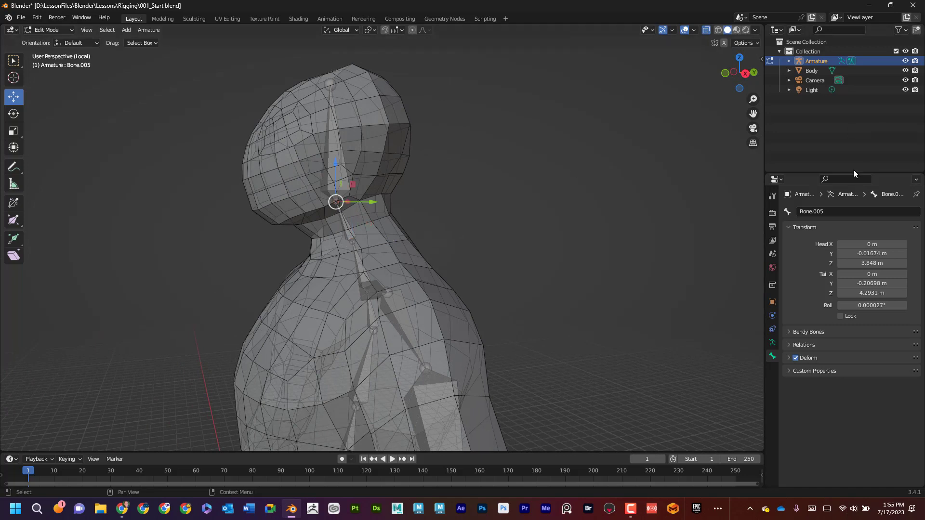
click(828, 210)
text(Neck_02)
key(Return)
Rename the bone inside the head to Head
click(330, 85)
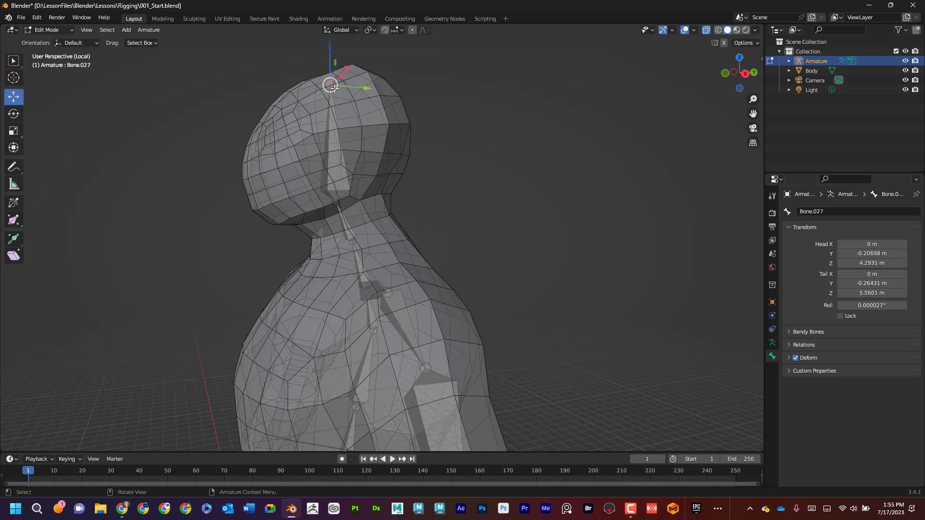
double_click(820, 211)
text(Head)
key(Return)
scroll(602, 237, down, 4)
middle_drag(602, 238, 470, 298)
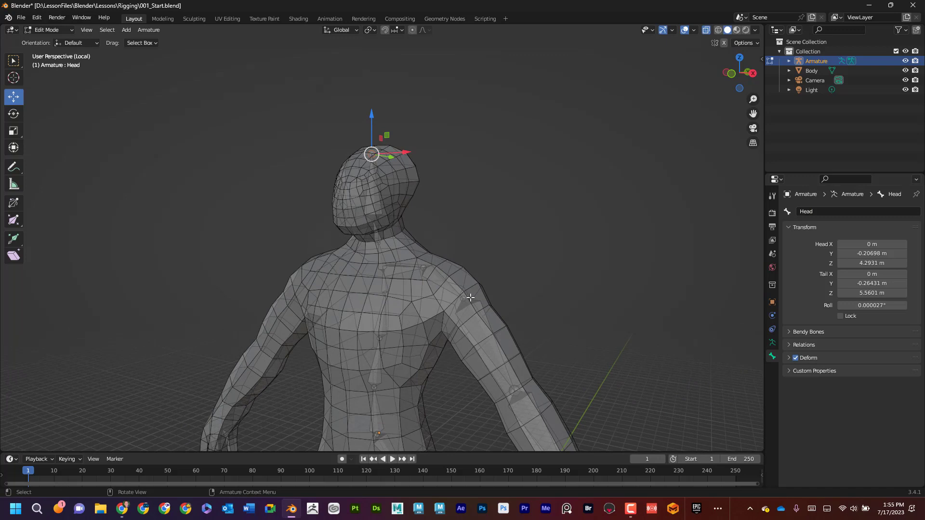
Name the left clavicle and upper arm bones Clavicle_L and Shoulder_L
click(423, 267)
double_click(842, 211)
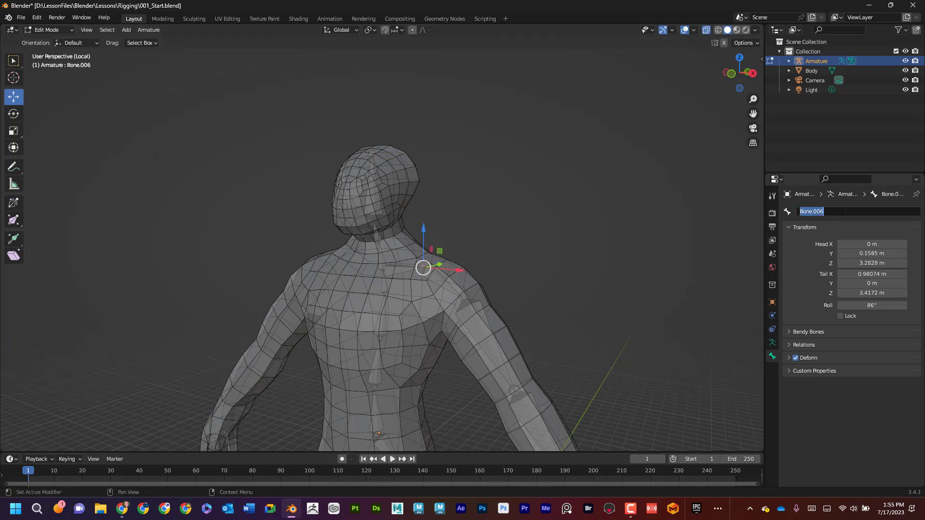
text(Clavicle_)
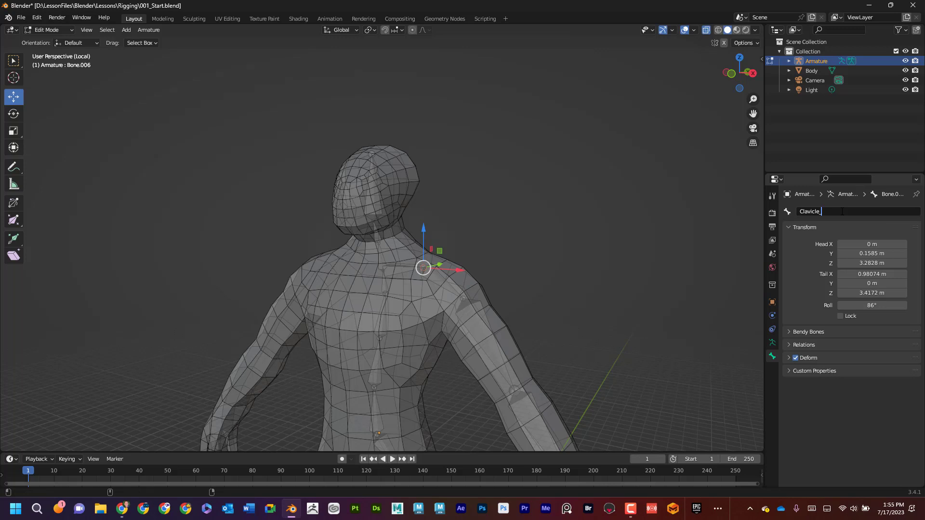
text(L)
key(Return)
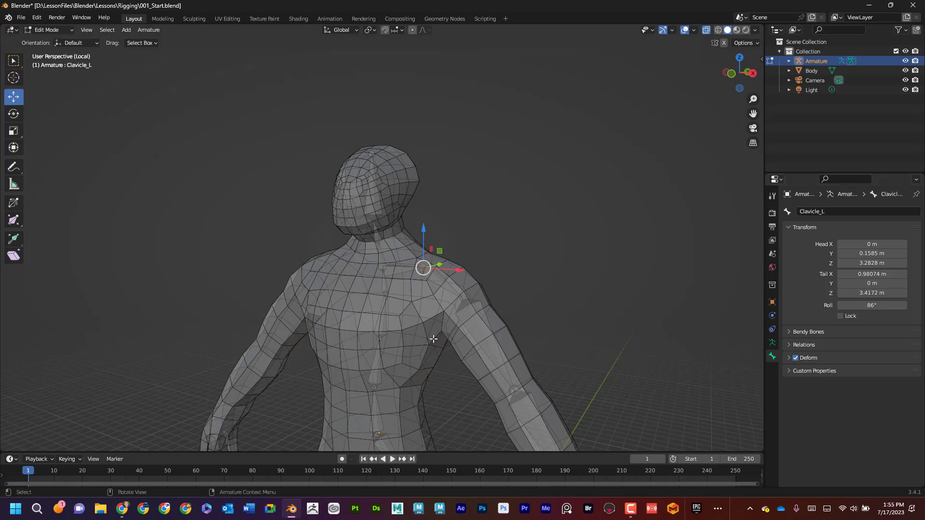
middle_drag(409, 255, 409, 221)
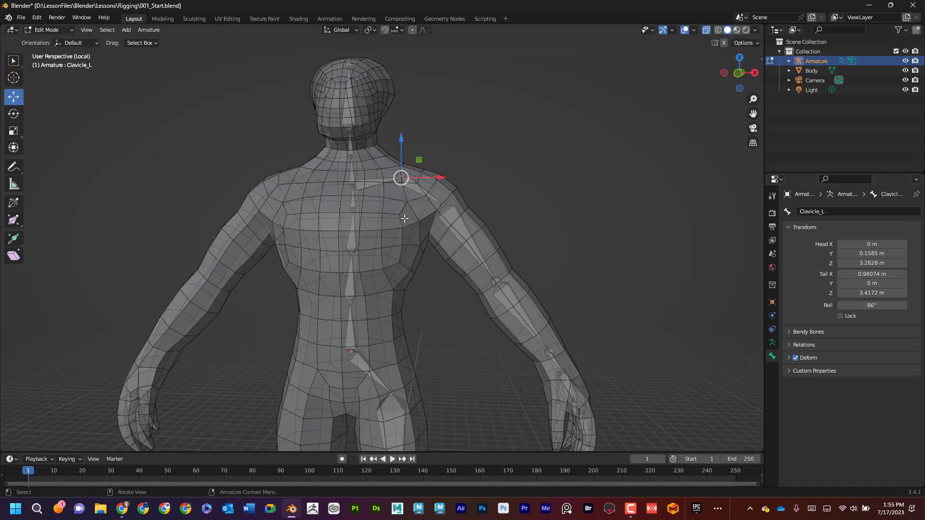
middle_drag(499, 196, 308, 215)
click(438, 214)
click(830, 214)
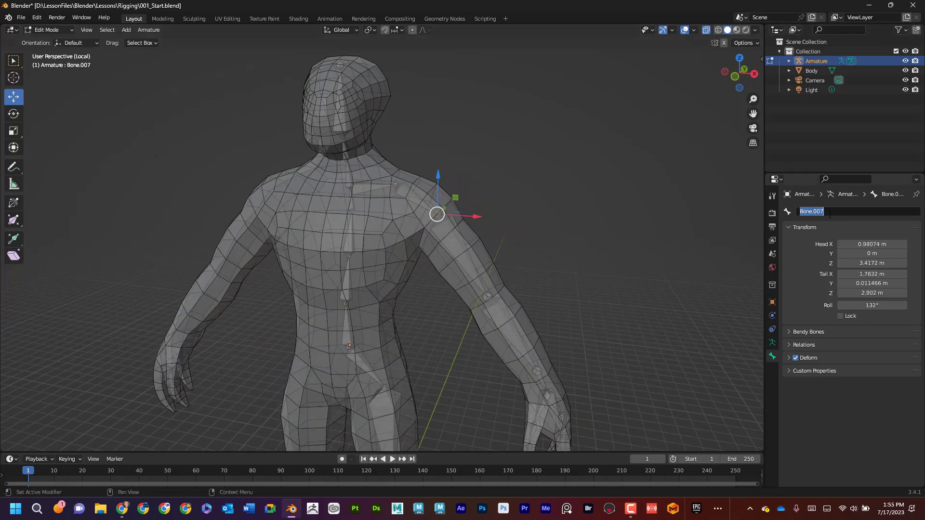
text(Shoulde)
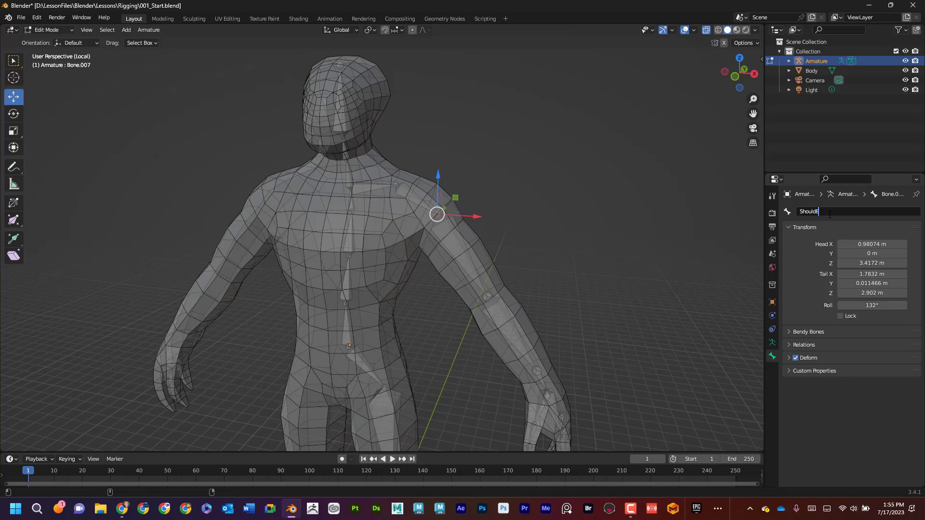
key(BackSpace)
key(BackSpace)
text(L)
key(Return)
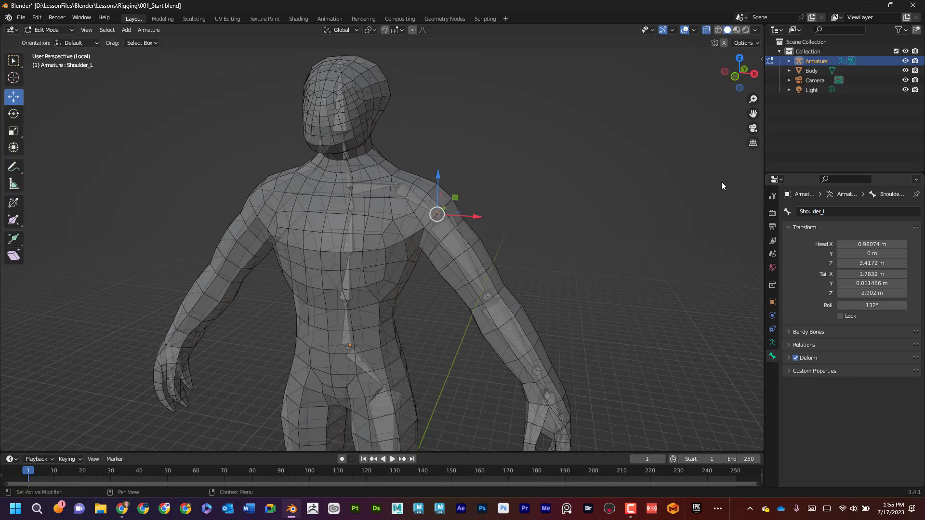
Name the left forearm and wrist bones Elbow_L and Wrist_L
click(488, 296)
click(832, 212)
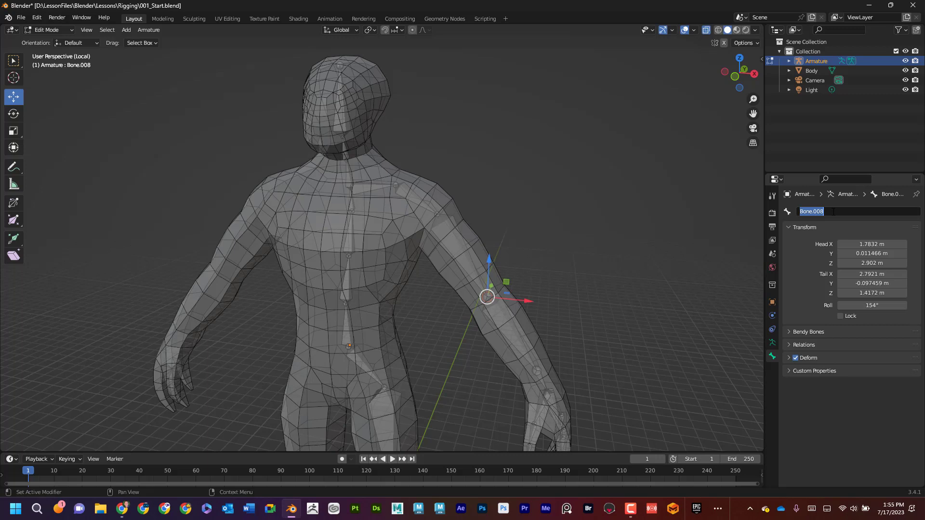
text(Elv_L)
key(Return)
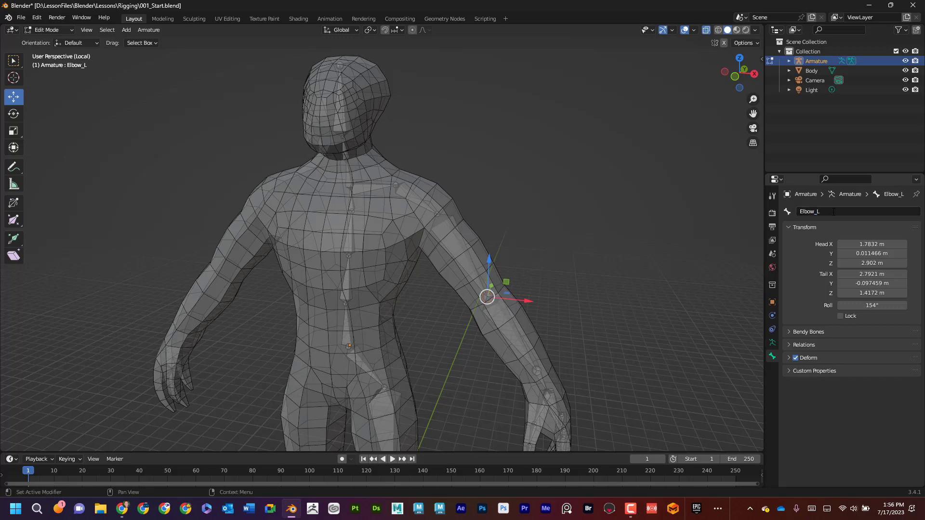
key(ctrl+KP_1)
middle_drag(522, 173, 464, 206)
ctrl+right_click(465, 205)
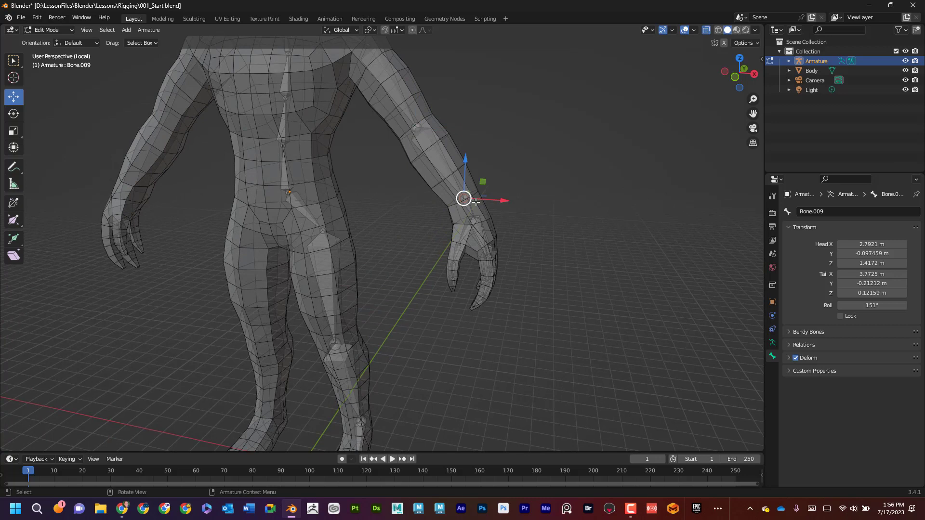
click(858, 211)
text(W)
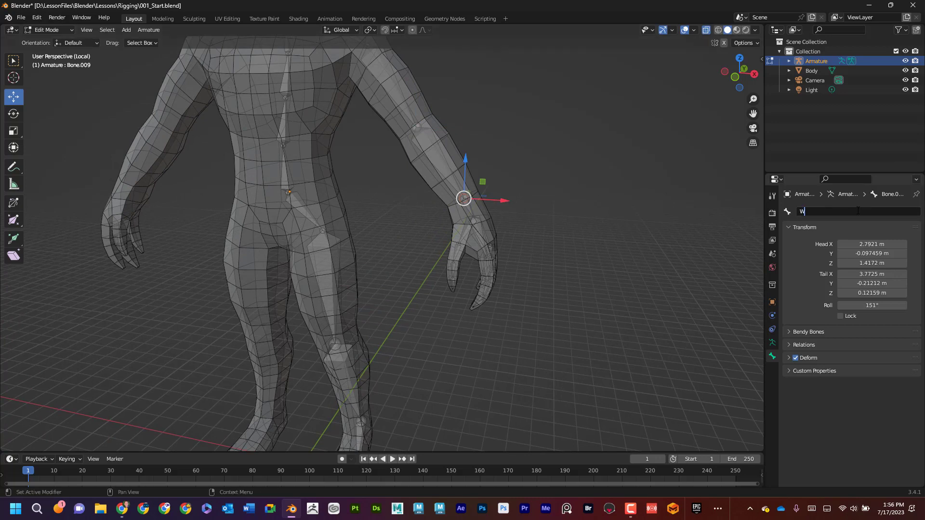
text(rist_L)
key(Return)
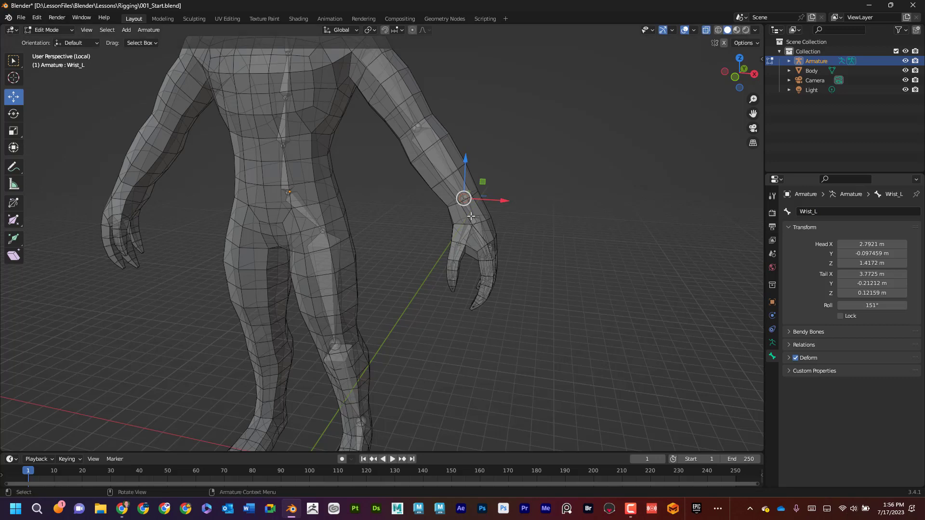
Rename the left hand bone Hand_L
key(e)
click(649, 223)
click(814, 212)
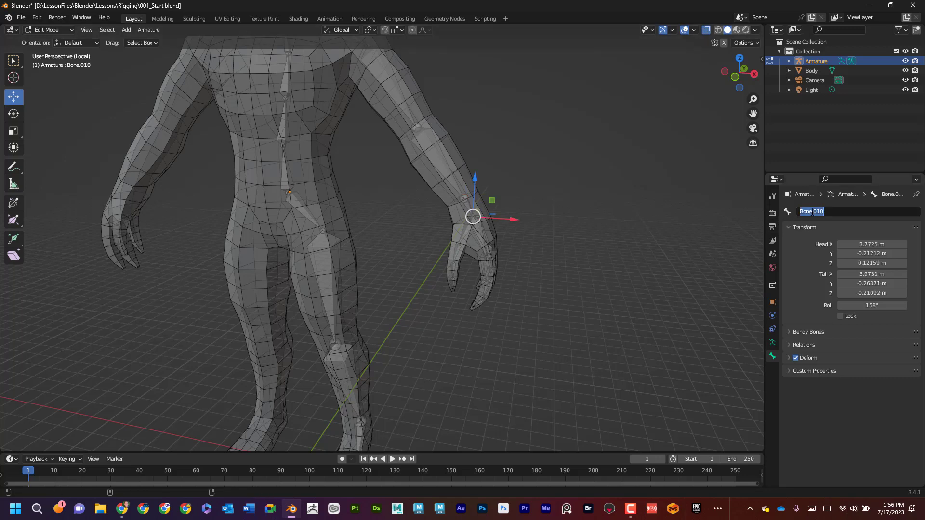
text(Hand_L)
key(Return)
Name the first two left thumb bones Thumb_L and Thumb_01_L
middle_drag(563, 316, 522, 306)
scroll(542, 307, up, 4)
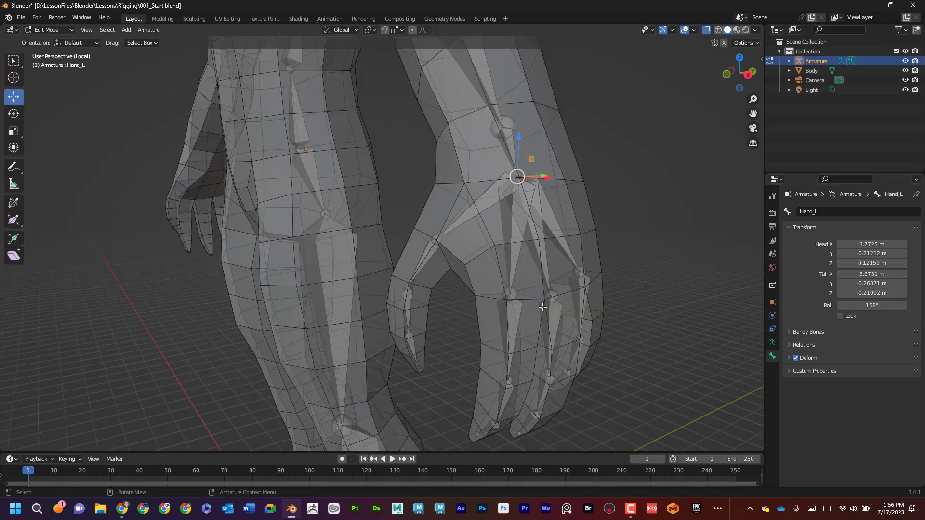
click(445, 241)
middle_drag(445, 241, 414, 232)
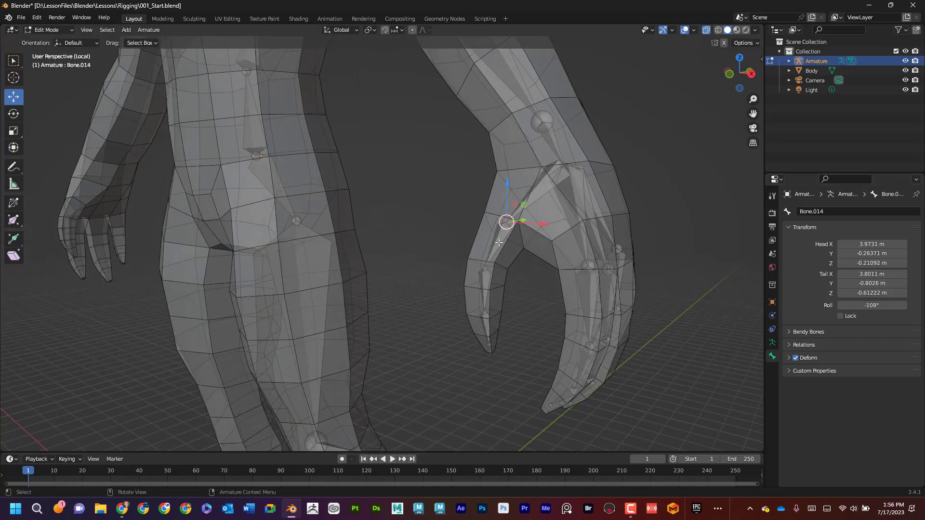
click(831, 215)
text(Thumb_L)
key(Return)
click(484, 270)
click(810, 211)
text(T)
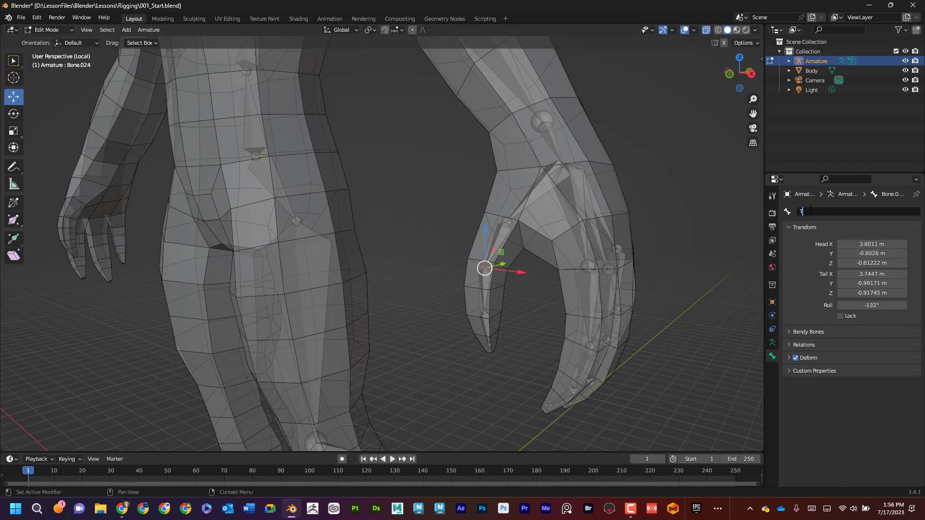
text(humb_01_L)
key(Return)
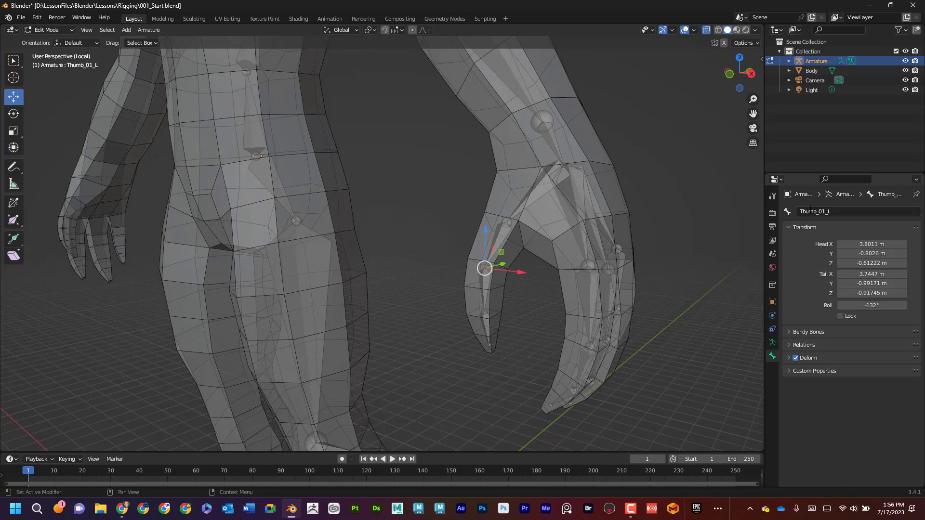
Name the second thumb segment THumb_02_L and enter Thumb_03_L for the thumb tip
click(480, 305)
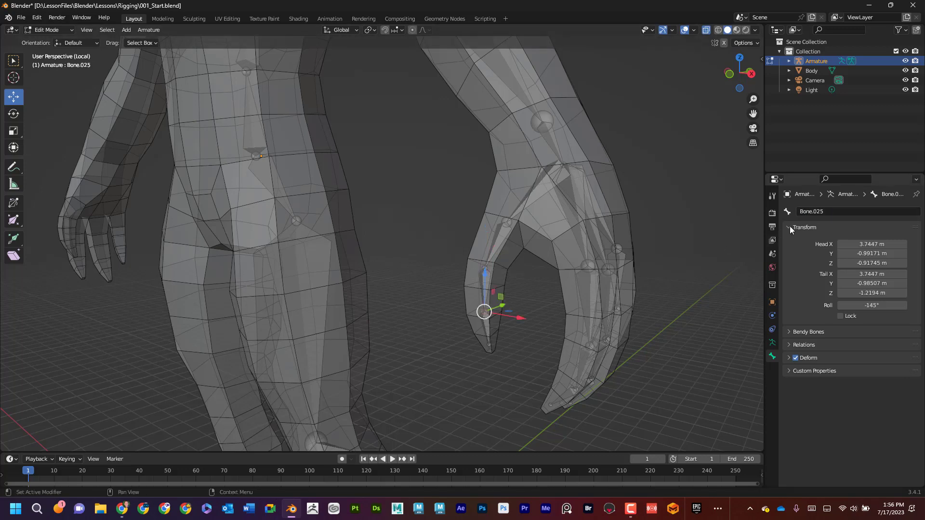
double_click(814, 211)
text(Thumb_0)
text(2_L)
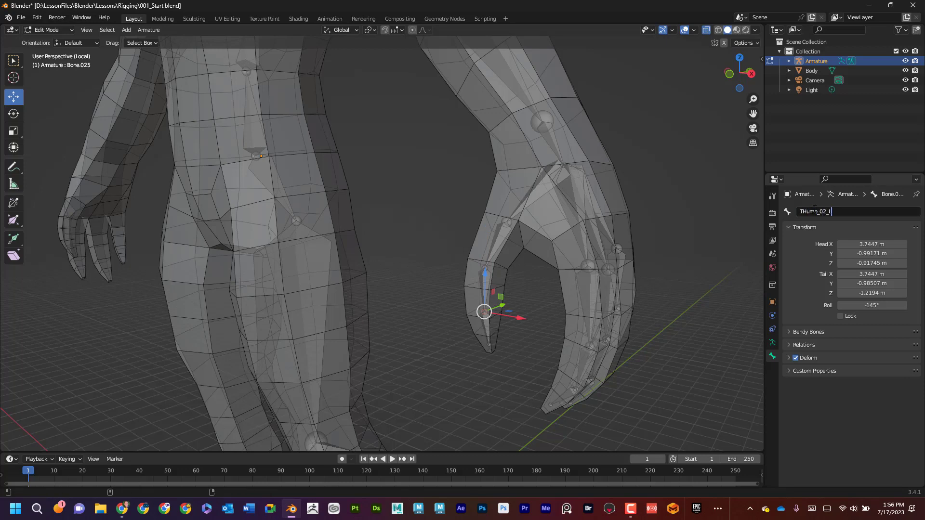
key(Return)
key(e)
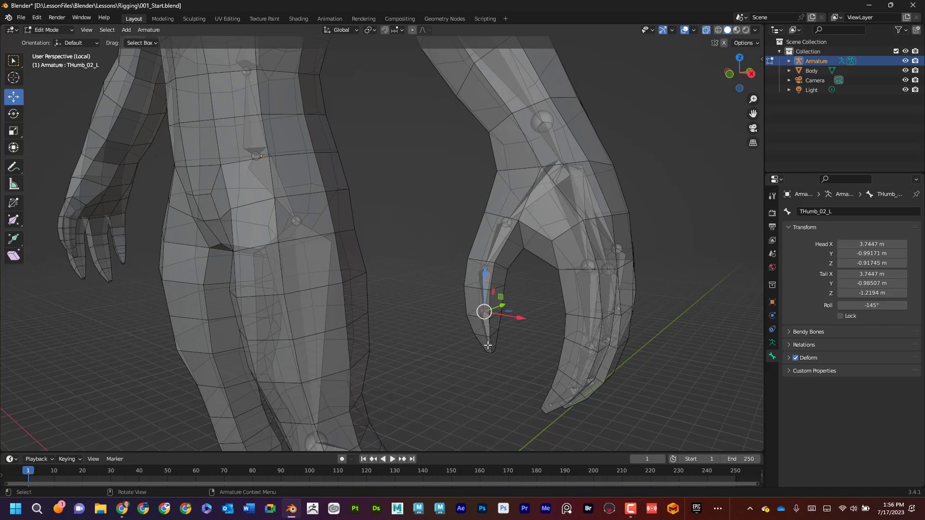
click(721, 237)
click(802, 212)
text(T)
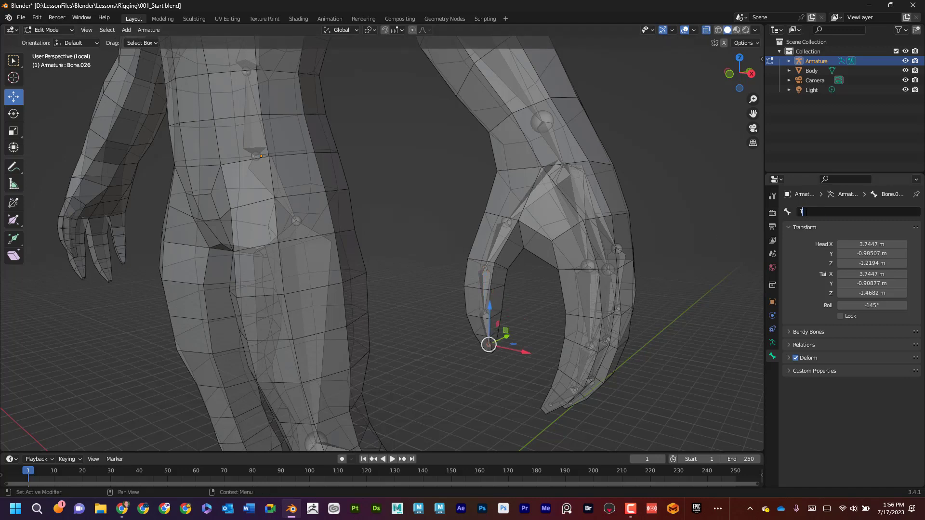
text(humb_03_L)
Confirm Thumb_03_L and name the index finger's first two bones Index_L and Index_01_L
key(Return)
click(581, 265)
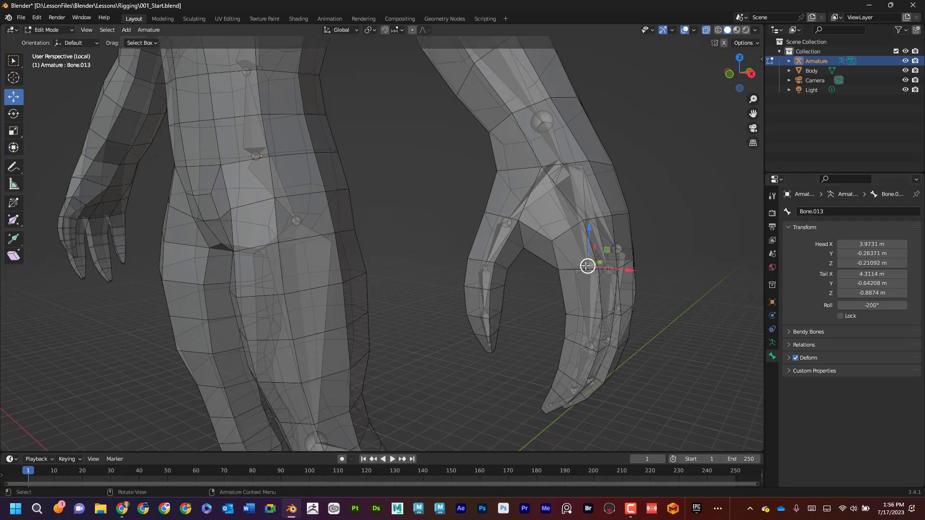
click(808, 213)
text(Ind)
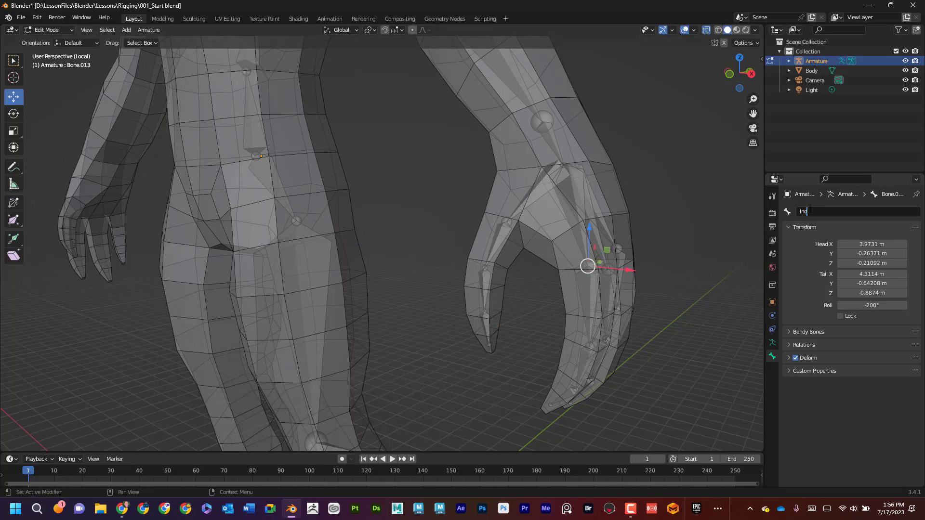
text(ex_L)
key(Return)
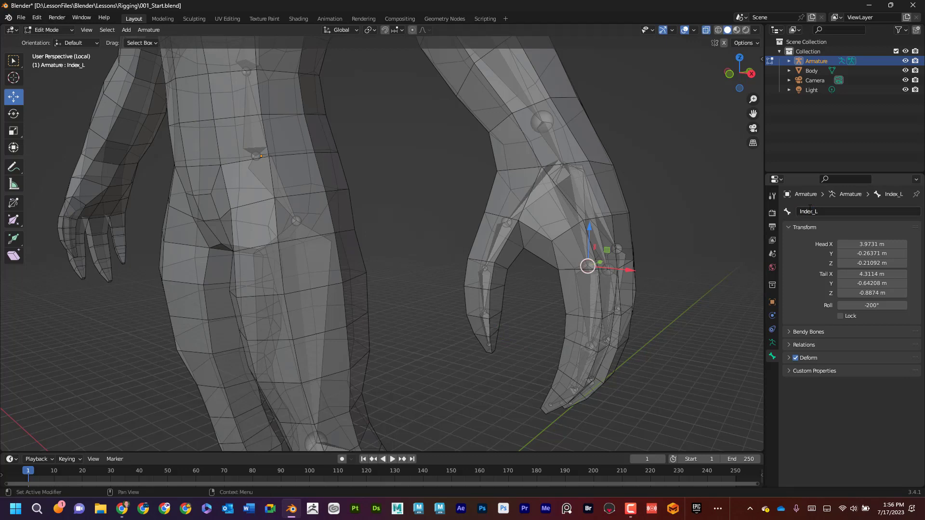
click(590, 343)
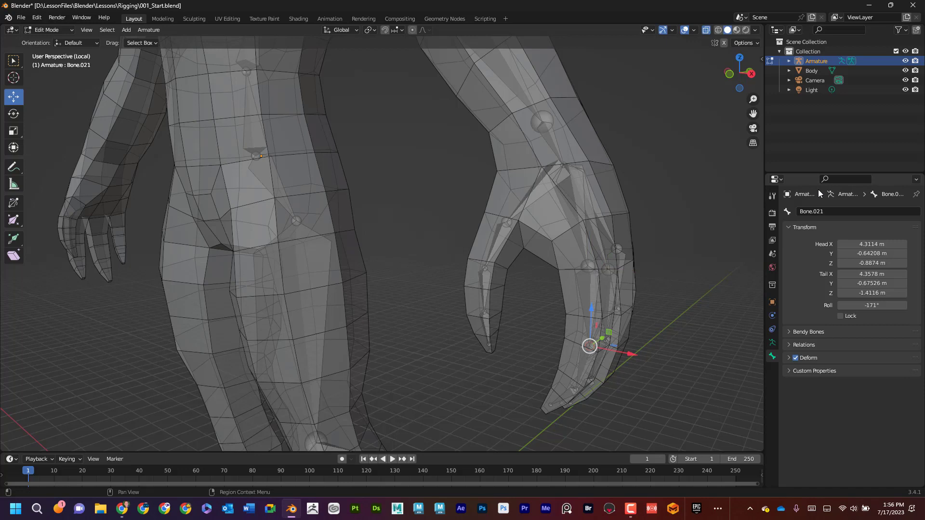
click(824, 211)
text(OInde)
key(BackSpace)
text(Index_01_L)
key(Return)
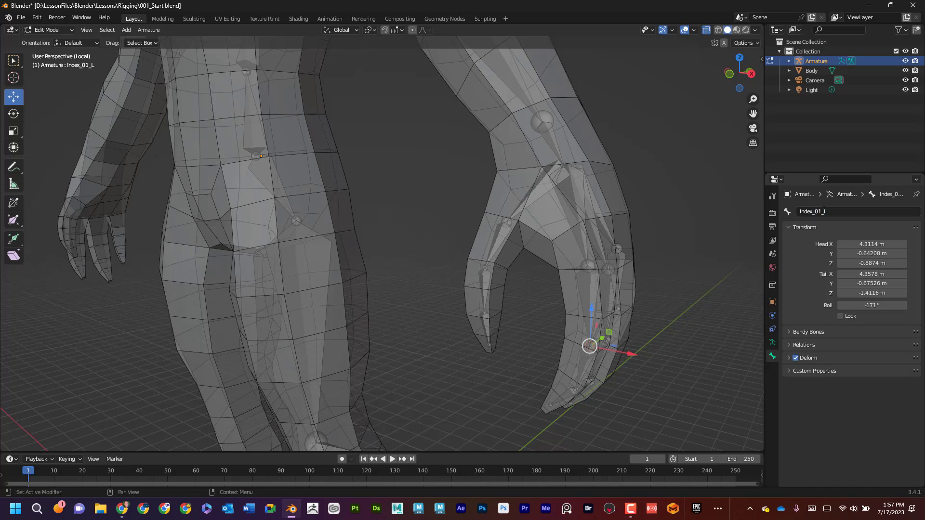
Name the remaining index finger segments Index_02_L and Index_03_L
click(578, 391)
click(809, 211)
text(Ind)
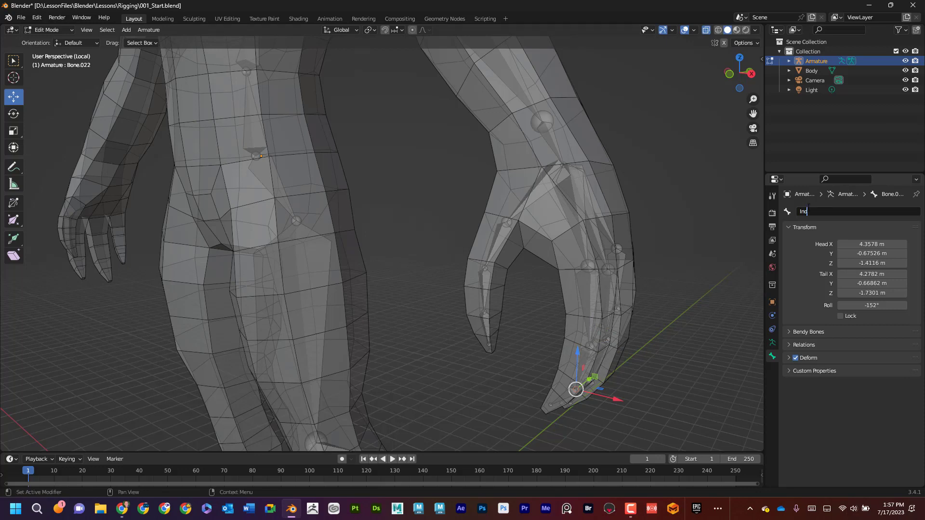
text(ex_02_L)
key(Return)
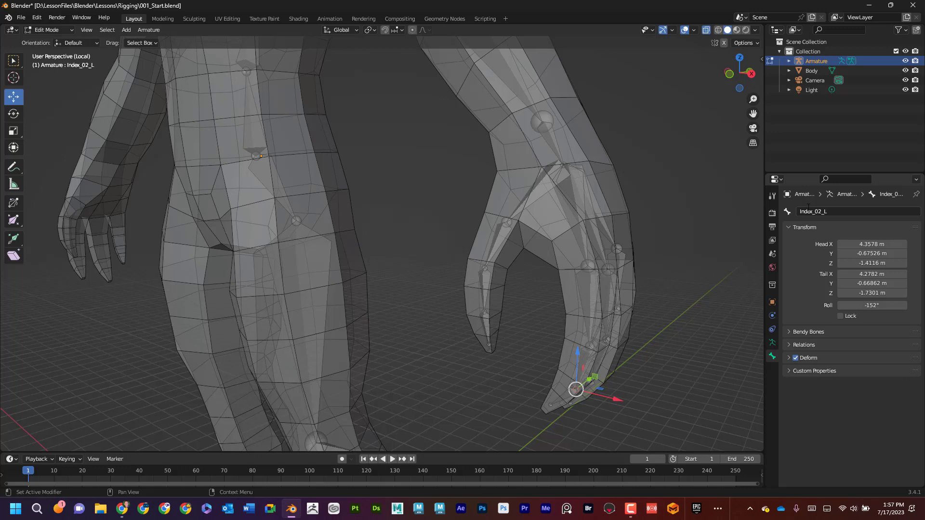
click(552, 405)
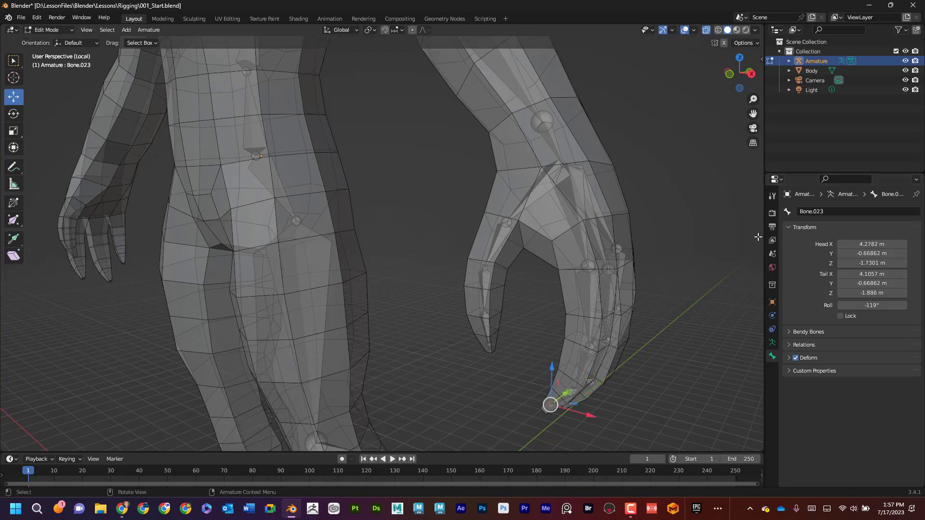
click(809, 211)
text(Index_03_L)
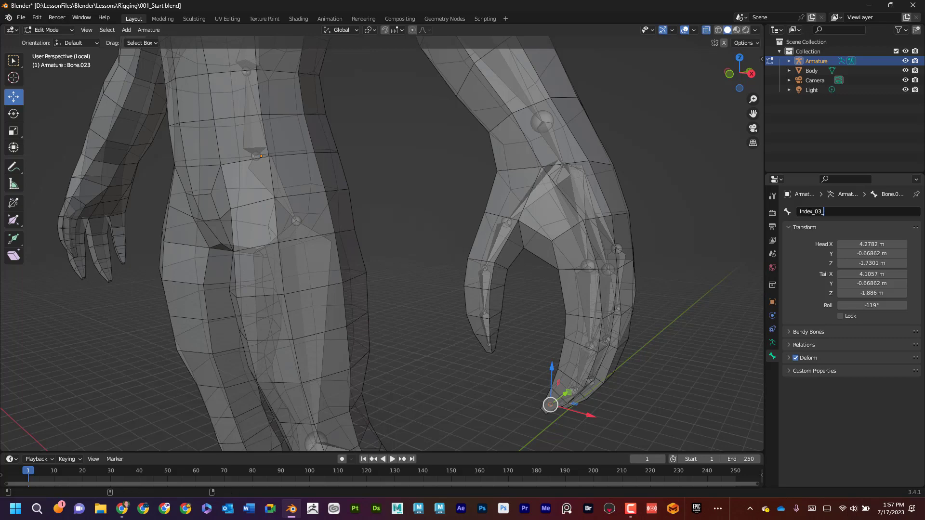
key(Return)
Name the middle finger's first two bones Middle_L and Middle_01
middle_drag(695, 281, 458, 182)
click(458, 181)
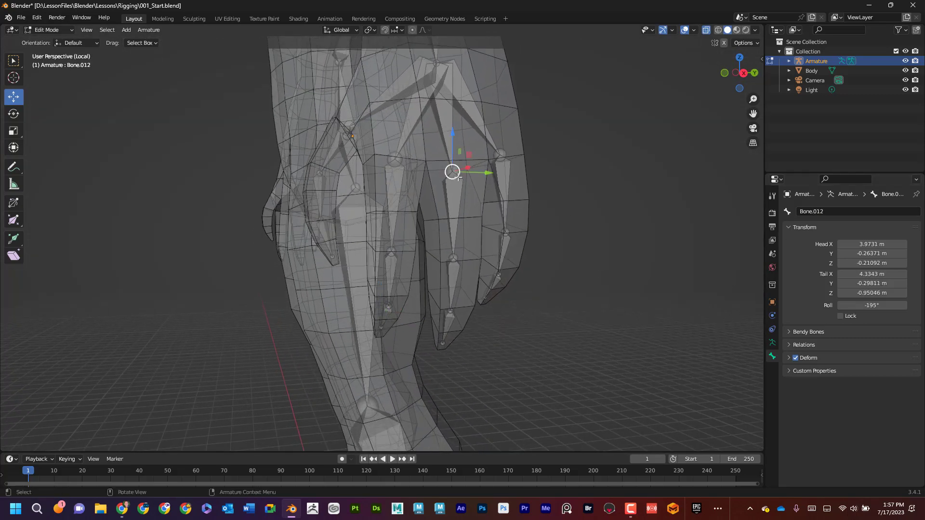
click(587, 229)
click(458, 176)
click(814, 211)
key(BackSpace)
text(Midd)
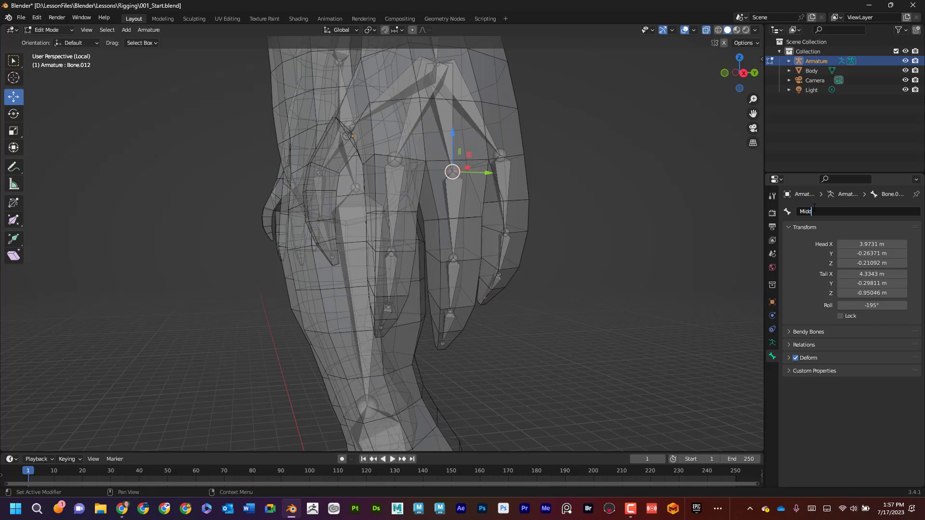
text(le_L)
key(Return)
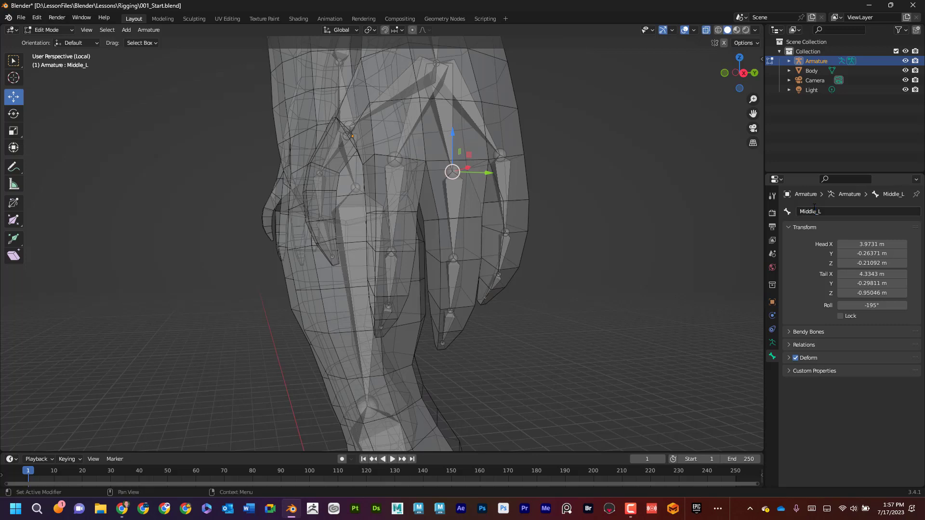
click(452, 258)
click(816, 211)
text(M)
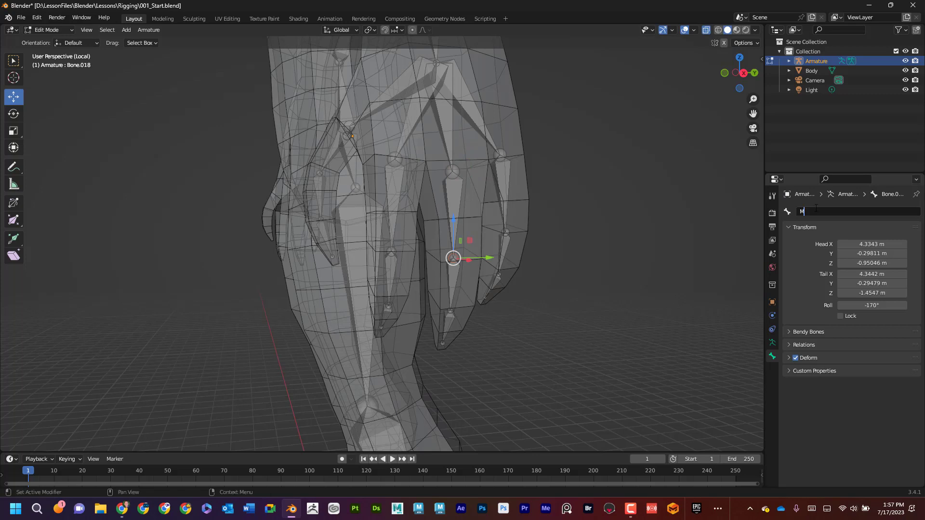
text(iddle_01)
key(Return)
Rename the next two middle finger bones Middle_02_L and Middle_03_L
click(451, 311)
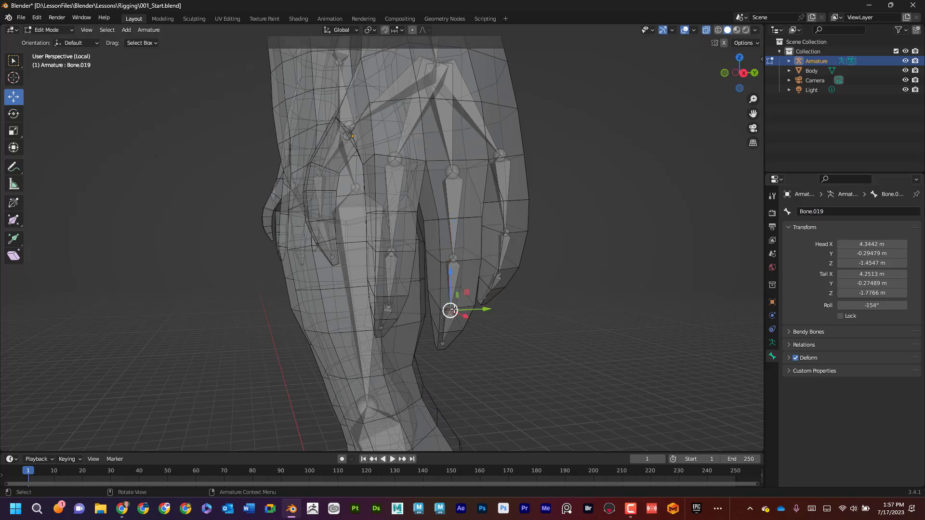
click(819, 212)
text(Mid)
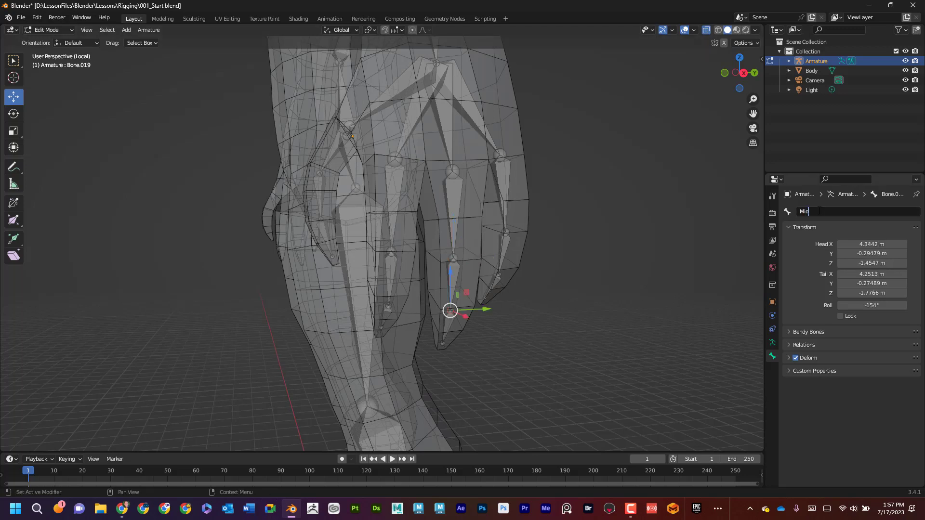
text(dle_02_L)
key(Return)
click(441, 336)
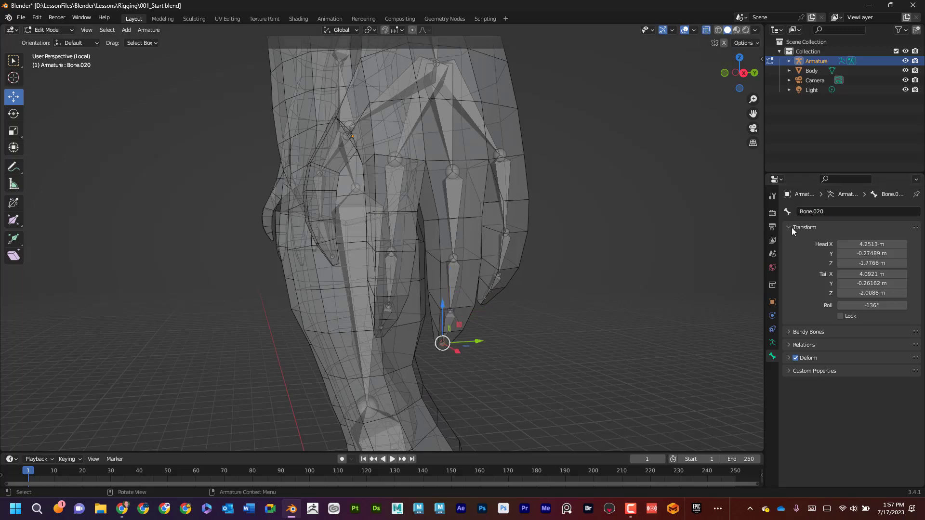
click(820, 210)
text(Middl)
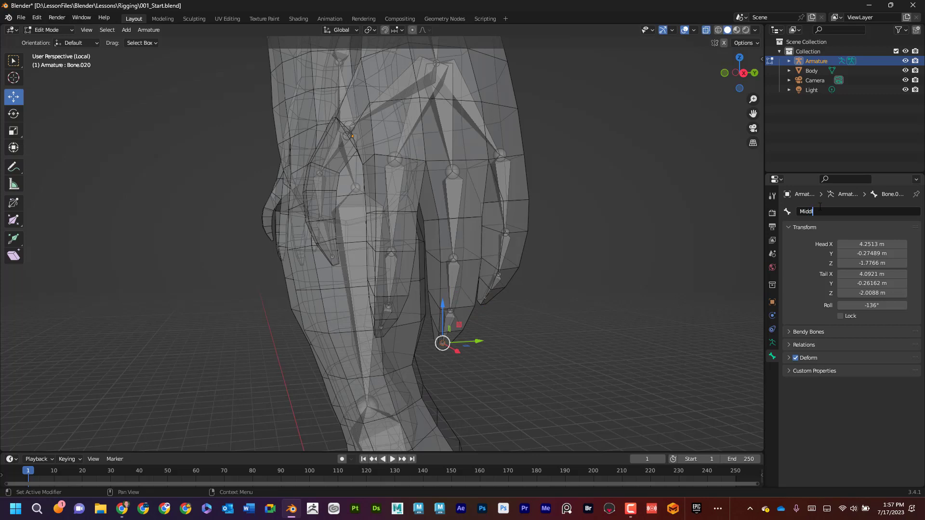
text(e_0)
text(L)
key(Return)
Name the pinky's base and lower bones Pinky_L and Pinky_01_L
click(501, 156)
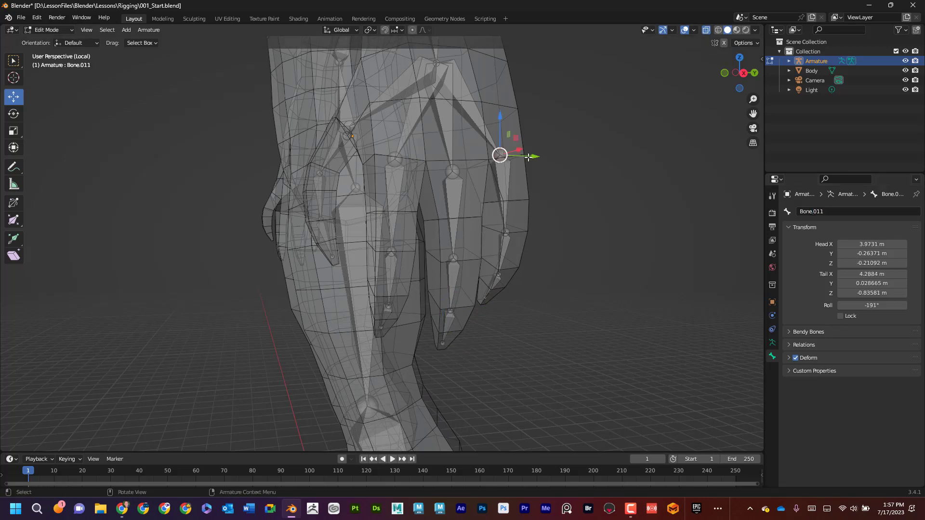
double_click(818, 211)
text(Pinky_)
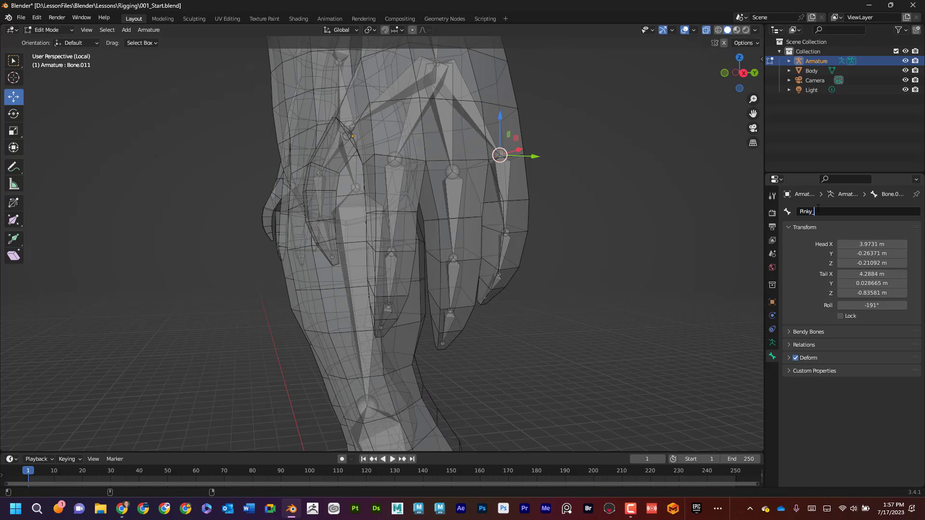
text(L)
key(Return)
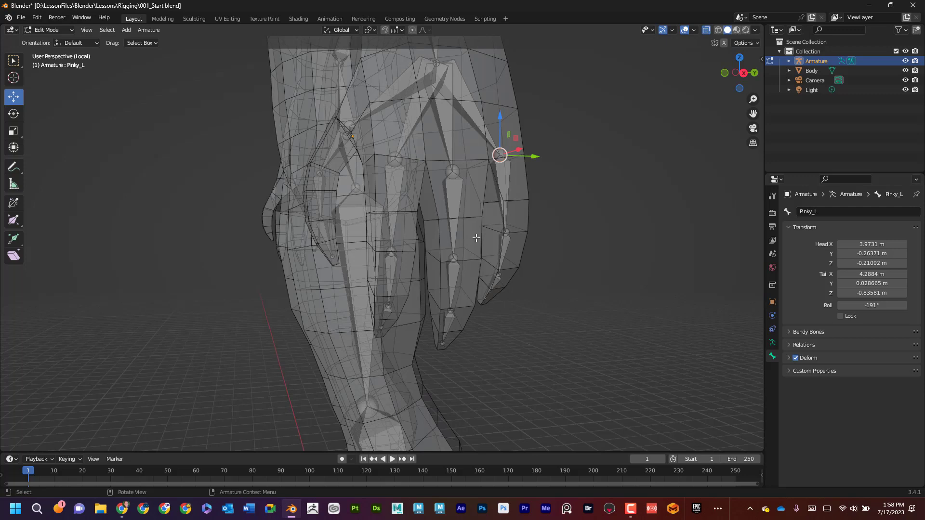
click(504, 234)
click(831, 211)
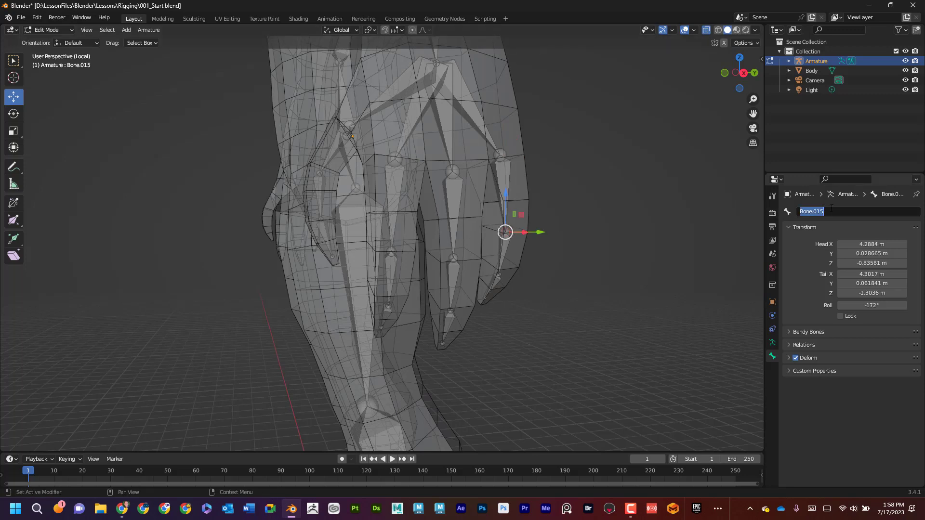
text(Pinky_01_L)
key(Return)
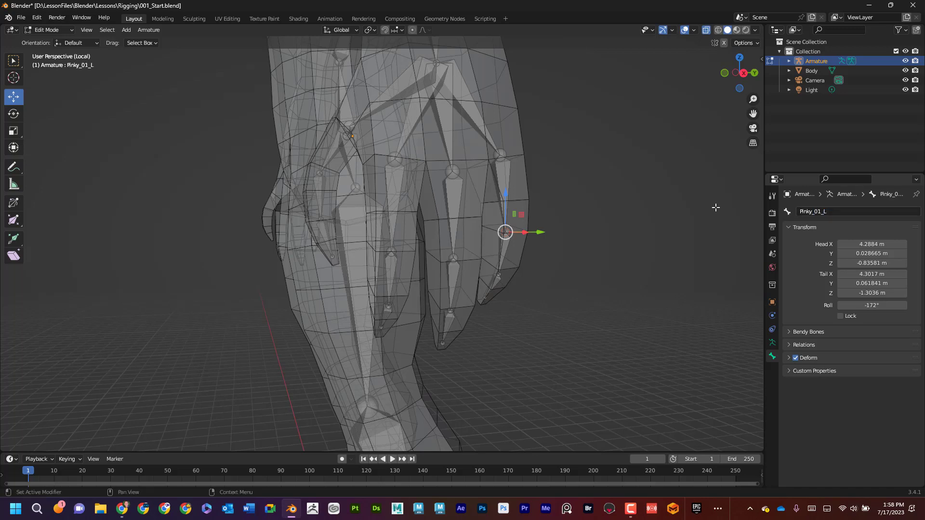
Name the upper pinky and fingertip bones Pinky_02_L and Pinky_03_L
click(504, 275)
click(815, 212)
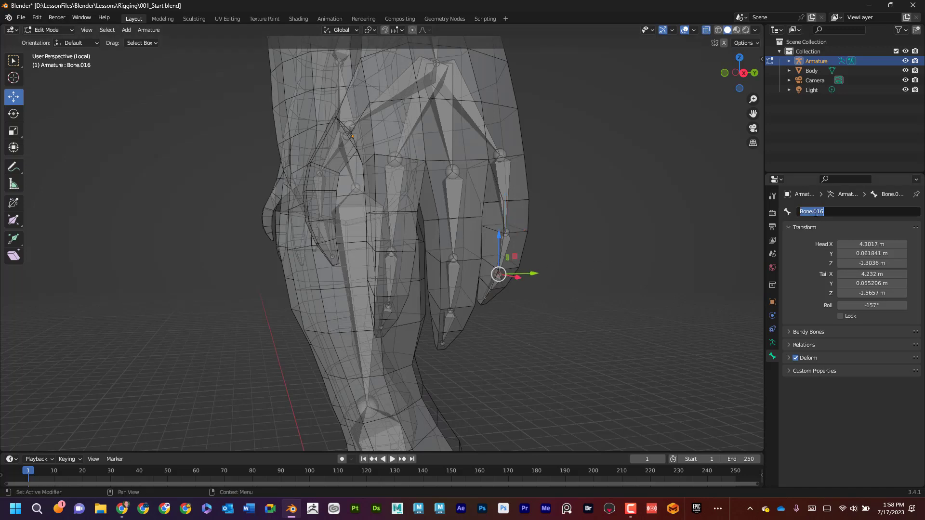
text(Pinky)
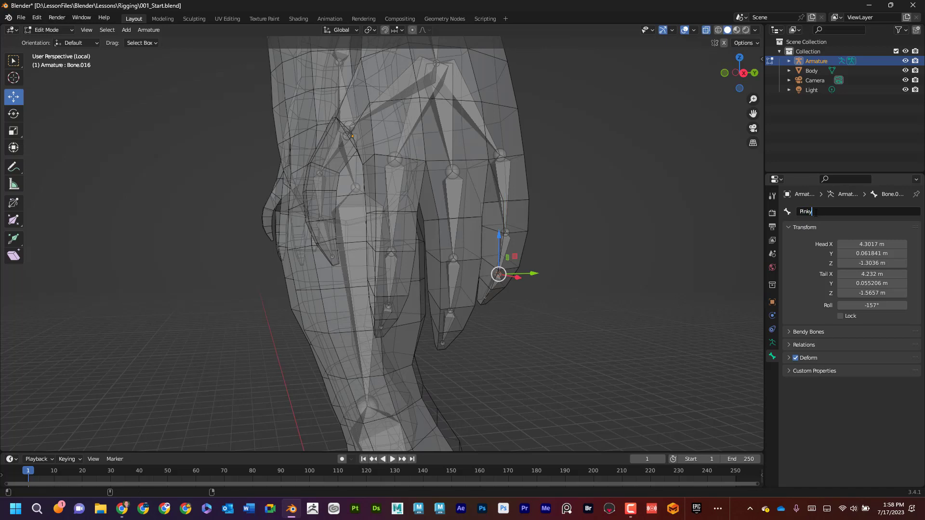
text(_02_L)
key(Return)
click(491, 289)
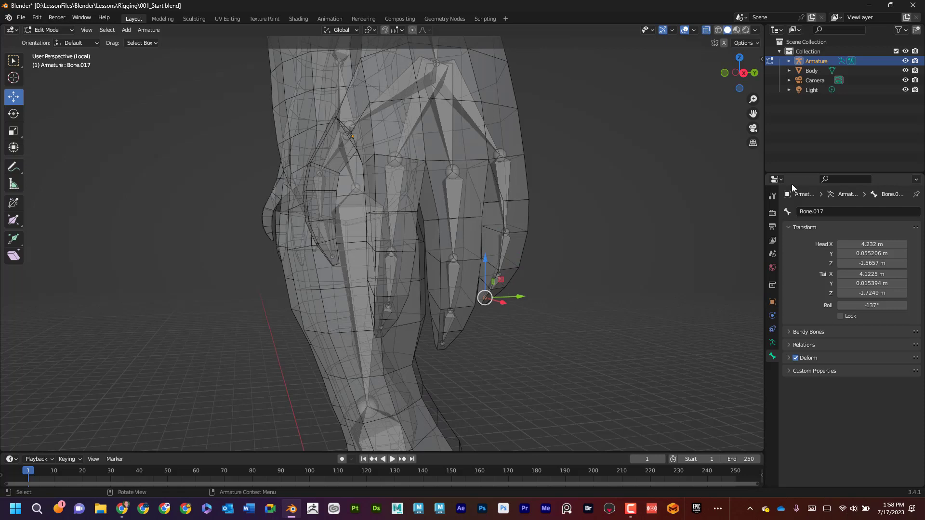
click(825, 211)
text(Pinky_03_L)
key(Return)
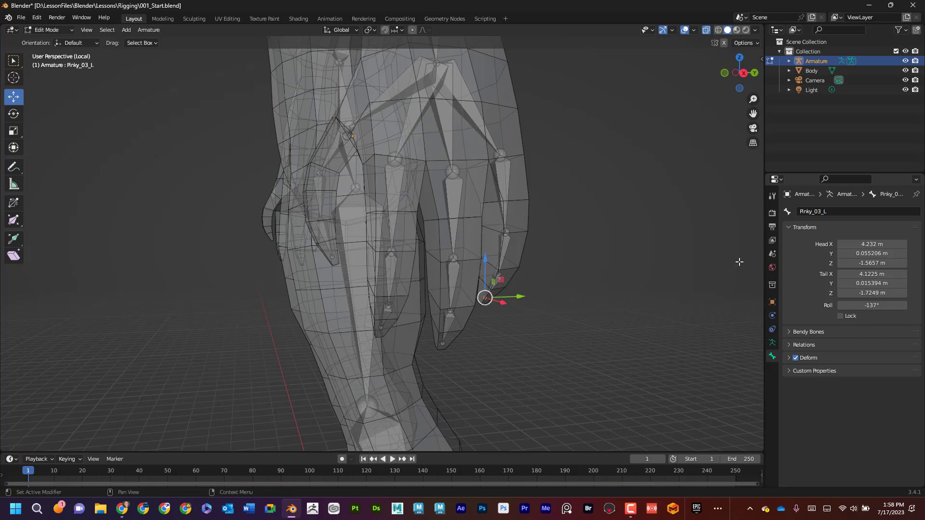
Box-select all bones and symmetrize them to create matching _R bones
scroll(585, 305, down, 5)
middle_drag(605, 305, 578, 318)
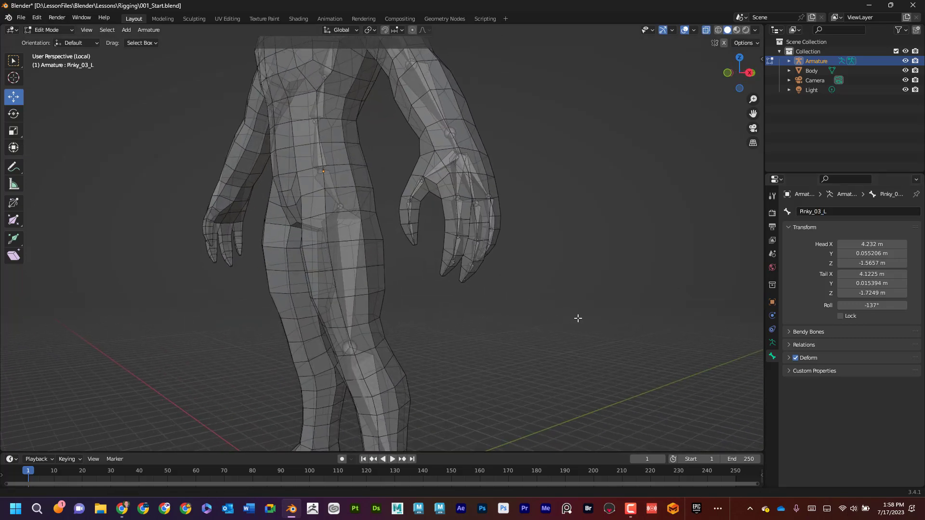
scroll(578, 318, down, 5)
middle_drag(613, 270, 428, 376)
middle_drag(498, 378, 442, 318)
drag(511, 411, 308, 27)
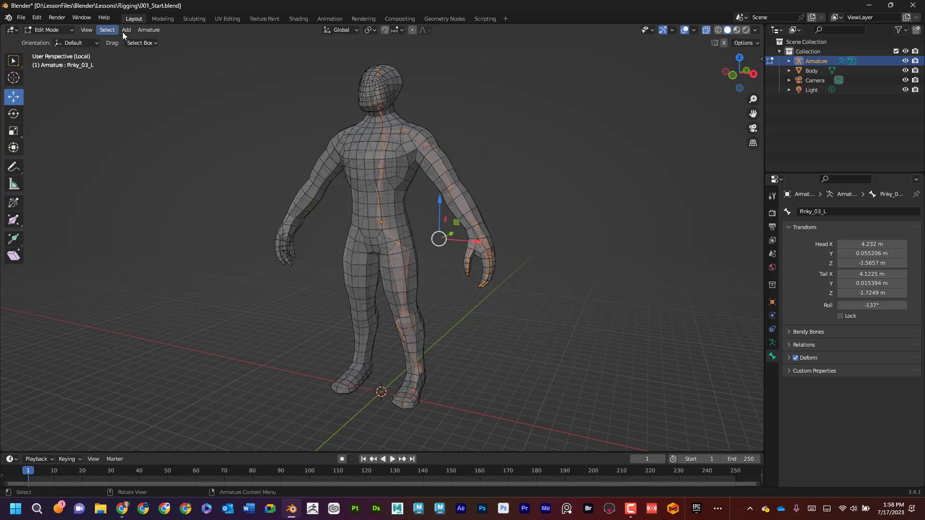
click(148, 30)
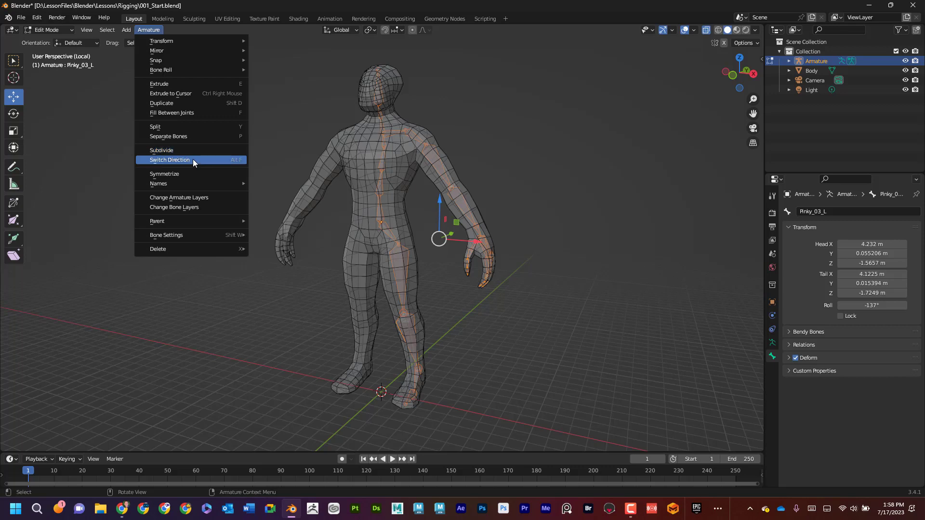
click(192, 173)
Hide the Body mesh and check mirrored bone names such as Elbow_R and Wrist_R
middle_drag(227, 167, 264, 170)
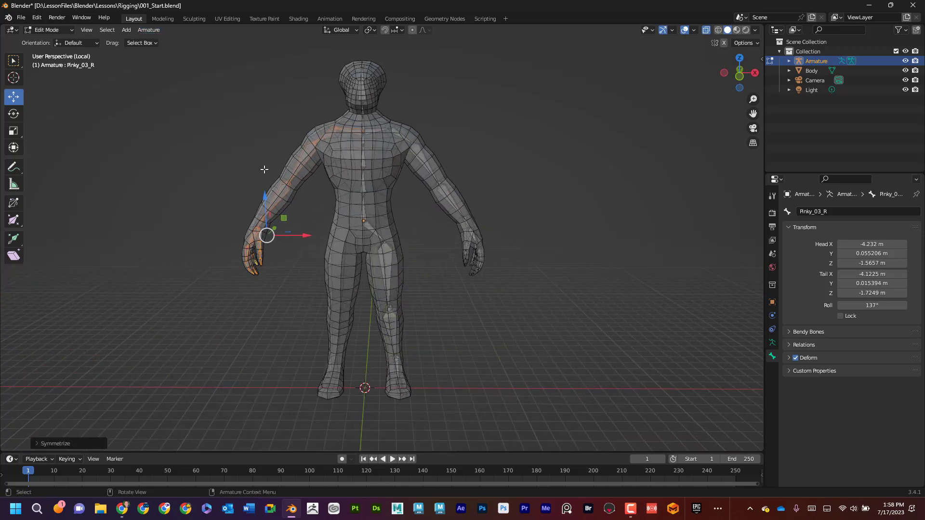
click(906, 70)
middle_drag(568, 203, 426, 207)
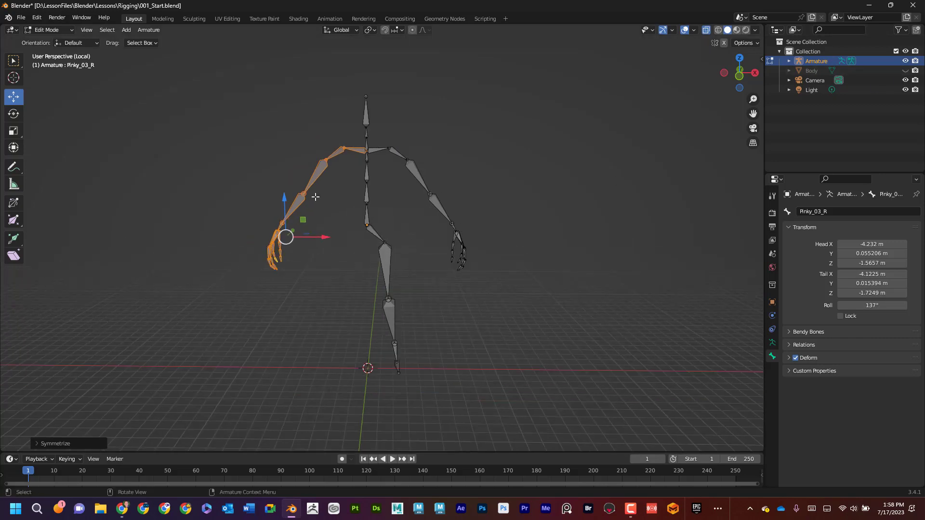
middle_drag(491, 213, 444, 209)
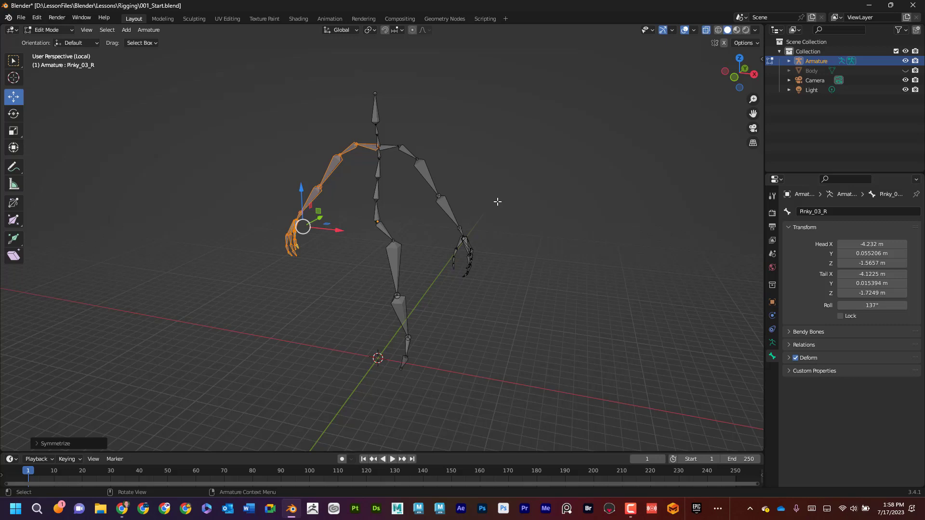
click(335, 165)
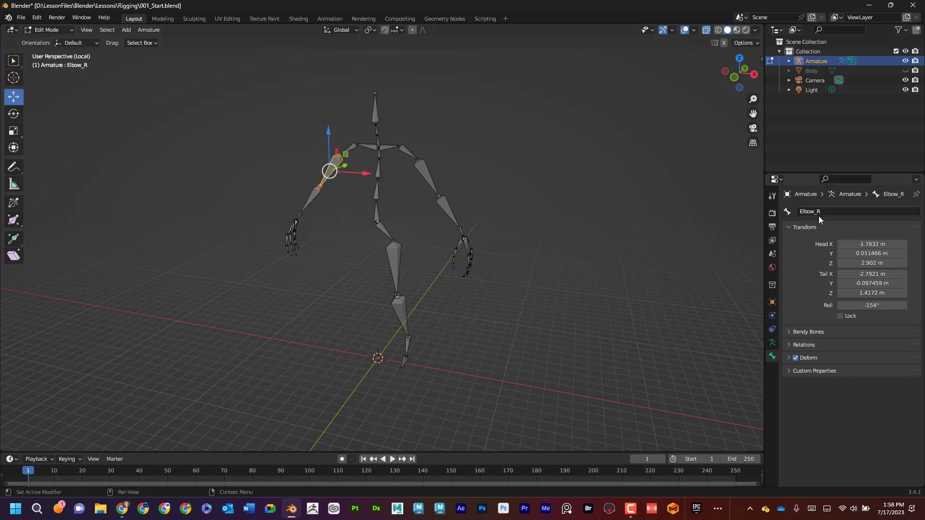
click(314, 196)
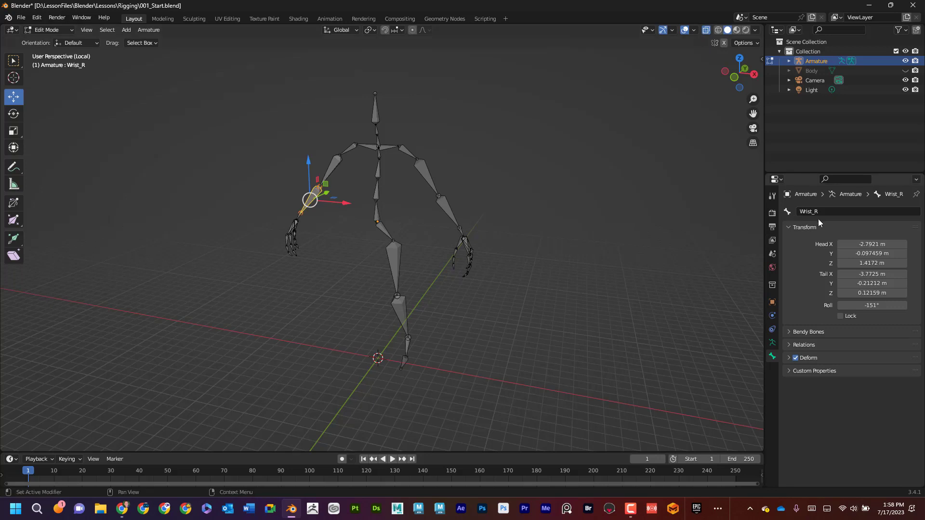
click(400, 263)
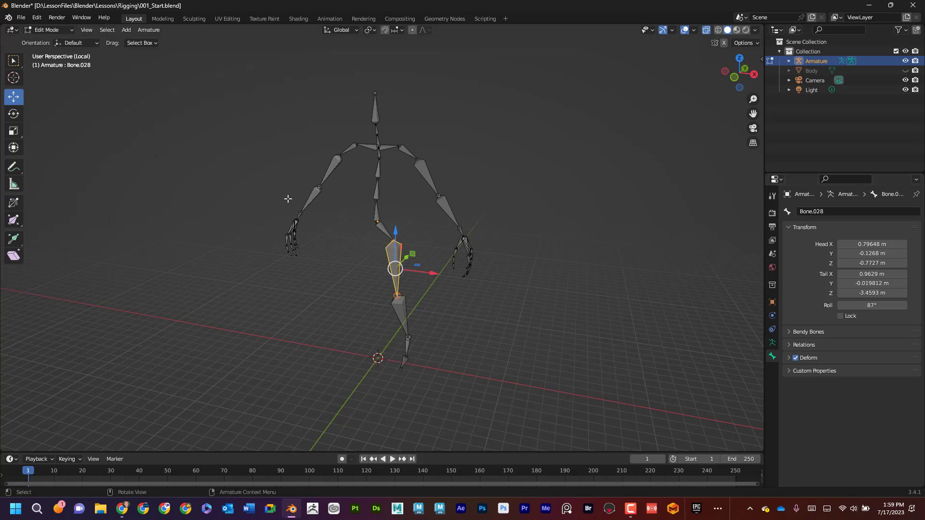
ctrl+click(337, 244)
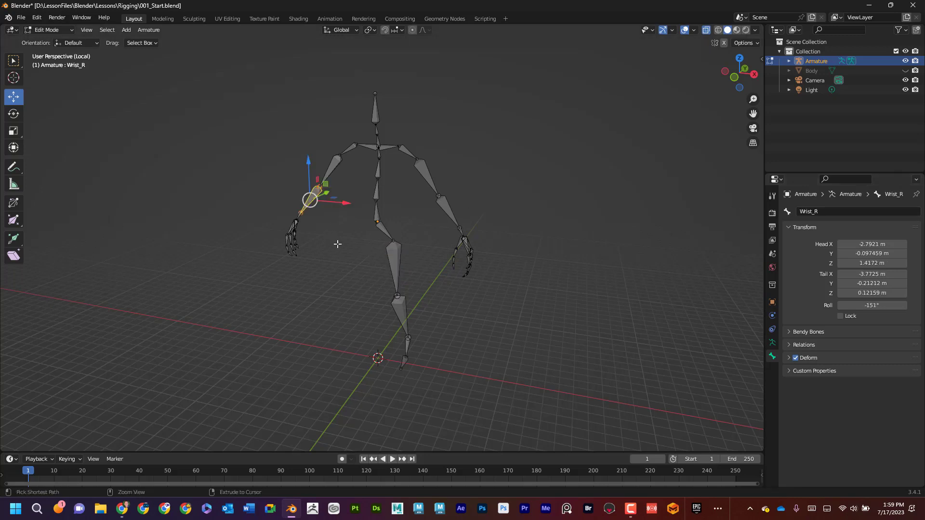
Hide the right arm bones and rename the upper leg bone Hip_L
key(ctrl+shift+m)
click(336, 251)
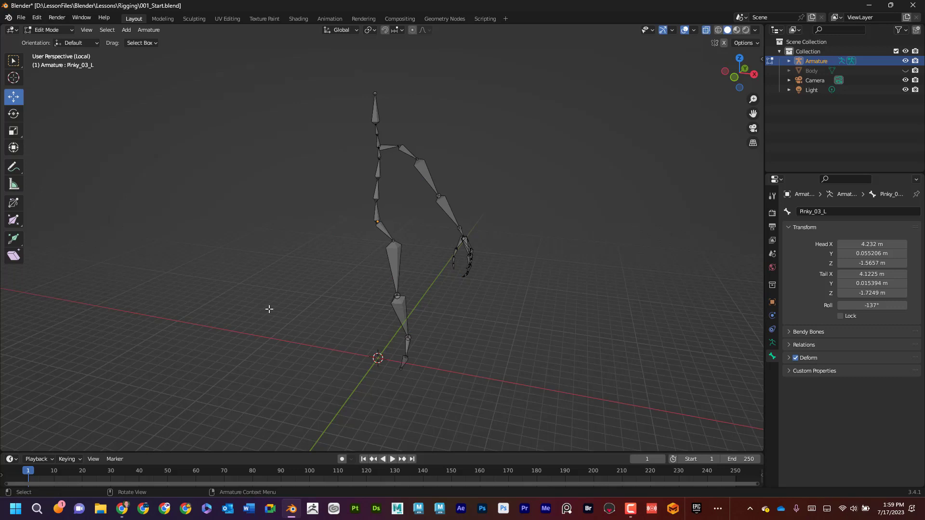
scroll(267, 303, up, 3)
middle_drag(267, 303, 293, 300)
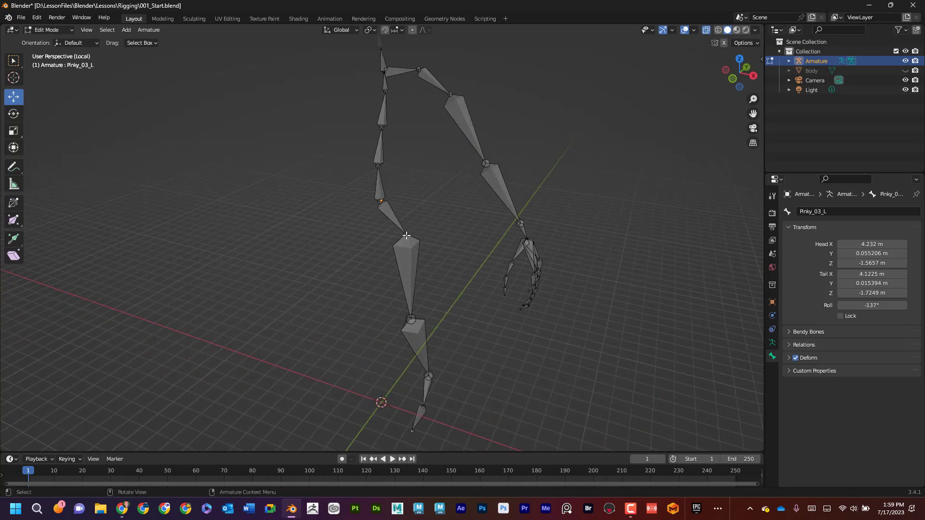
click(406, 235)
double_click(800, 213)
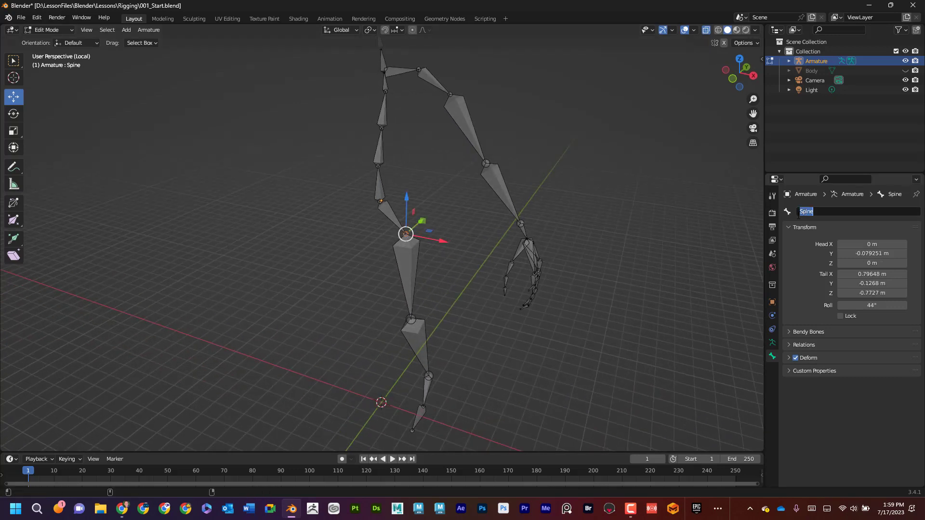
text(Hip_L)
key(Return)
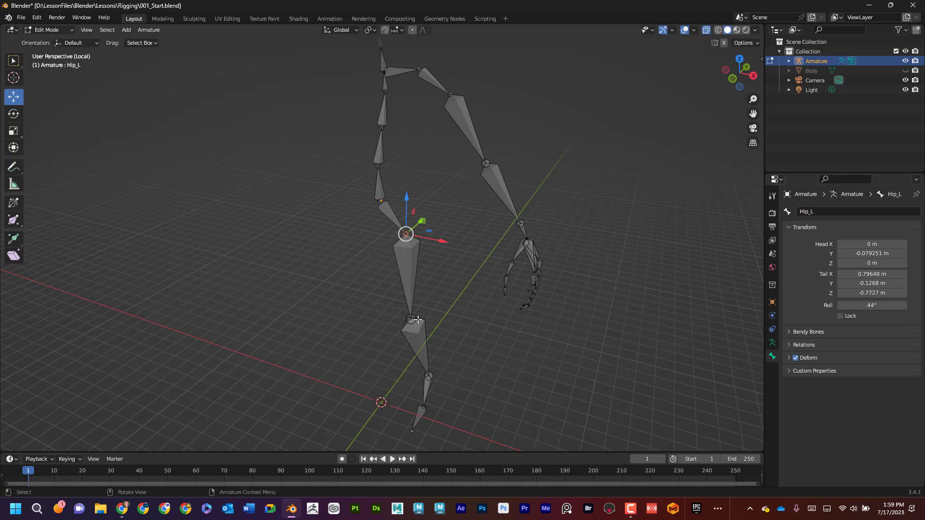
Rename the thigh and shin bones Knee_L and Ankle_L, fixing a typo
click(417, 320)
click(803, 212)
text(Kn)
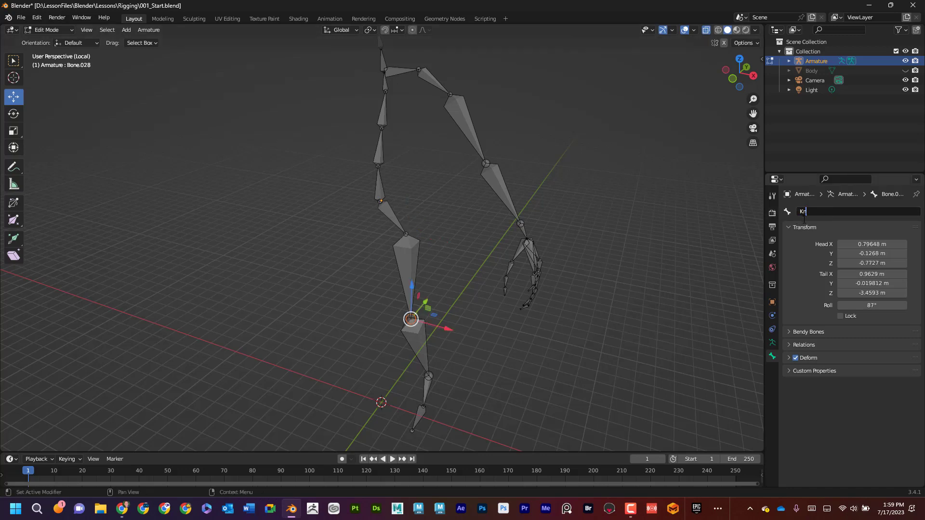
text(ee_L)
key(Return)
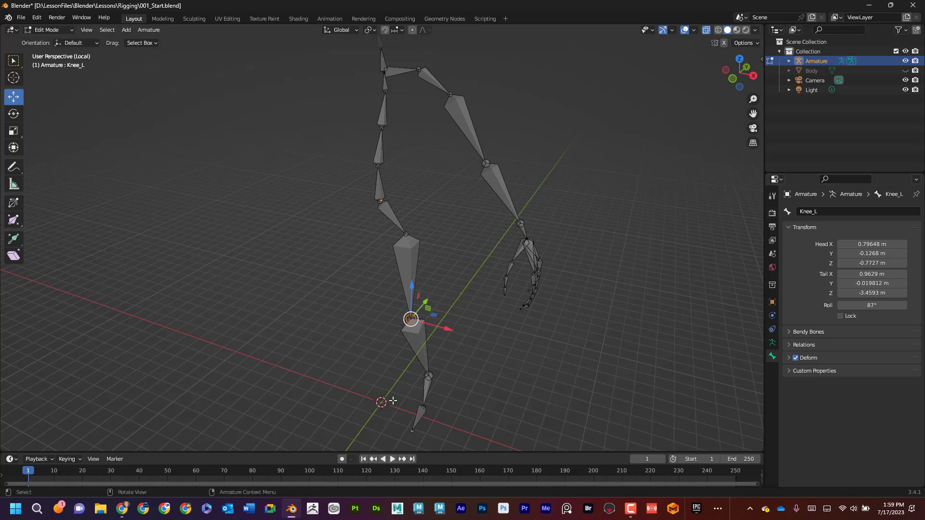
click(428, 376)
click(809, 212)
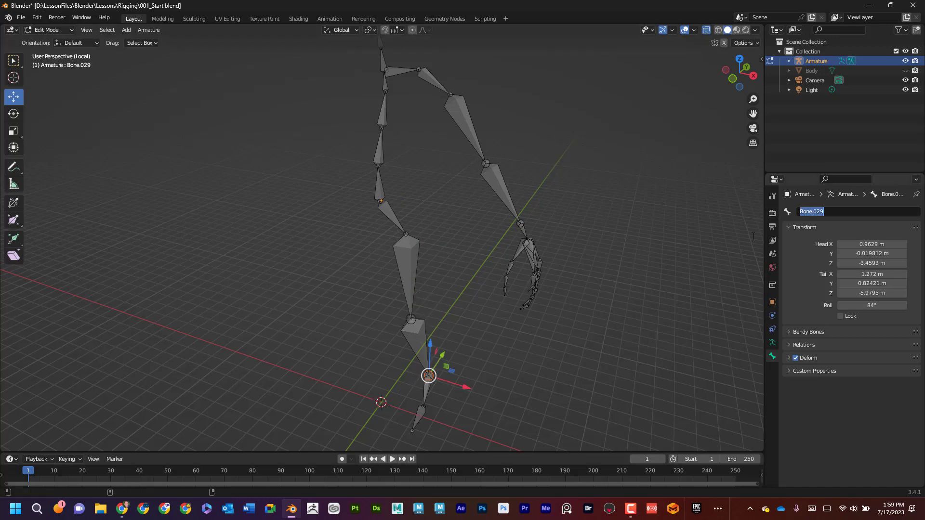
text(Ankle_LL)
key(Return)
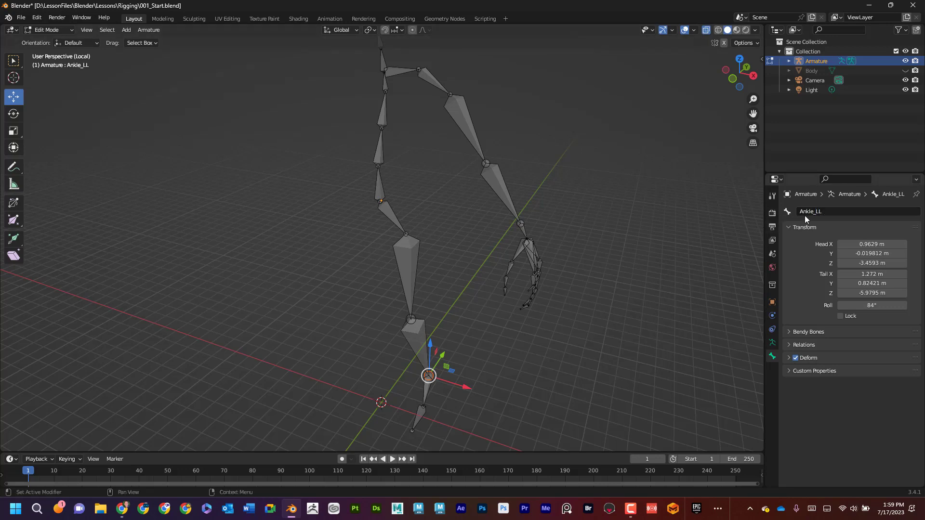
click(826, 210)
key(Return)
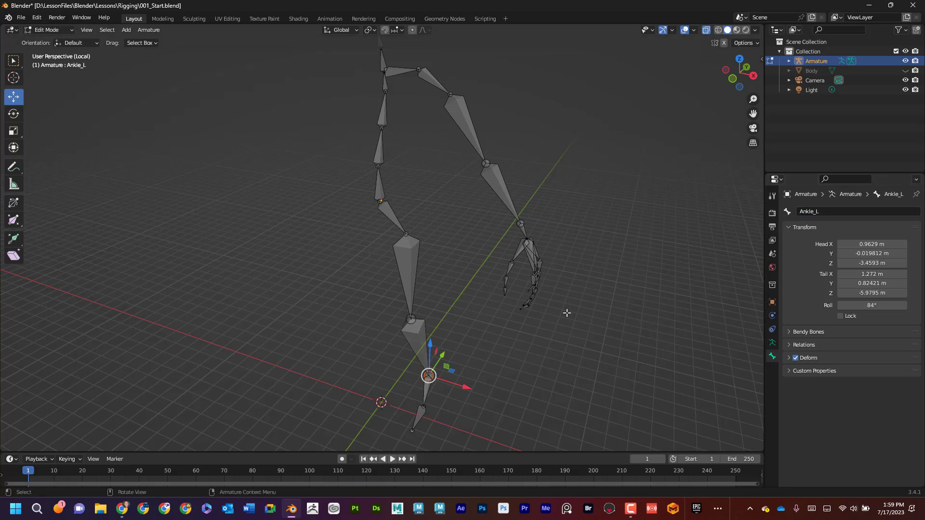
Rename the foot bone Foot_L and the toe bone Toe_L
click(431, 404)
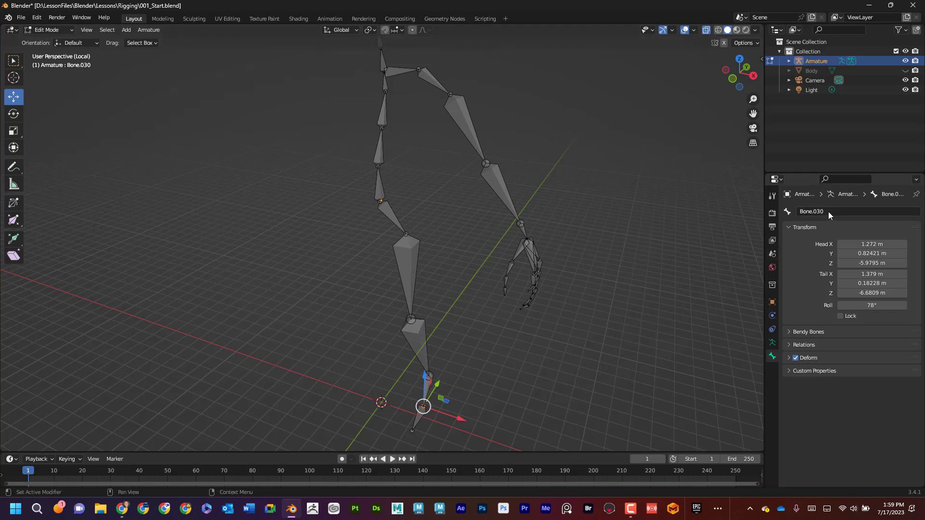
click(814, 214)
text(Foot_L)
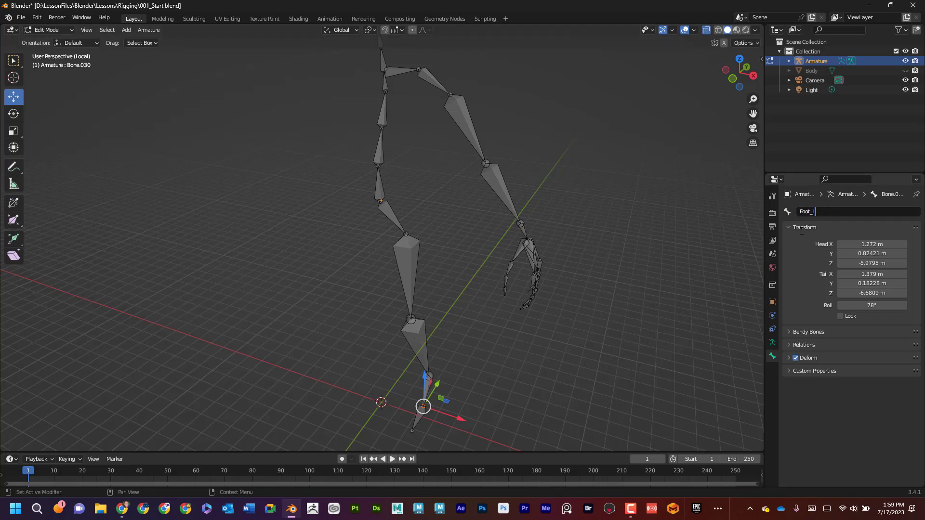
key(Return)
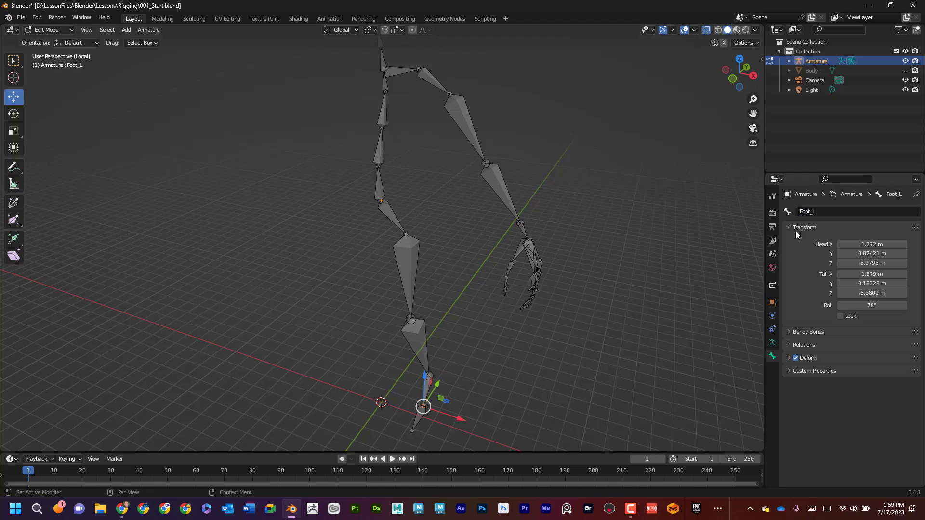
click(412, 432)
click(819, 213)
text(T)
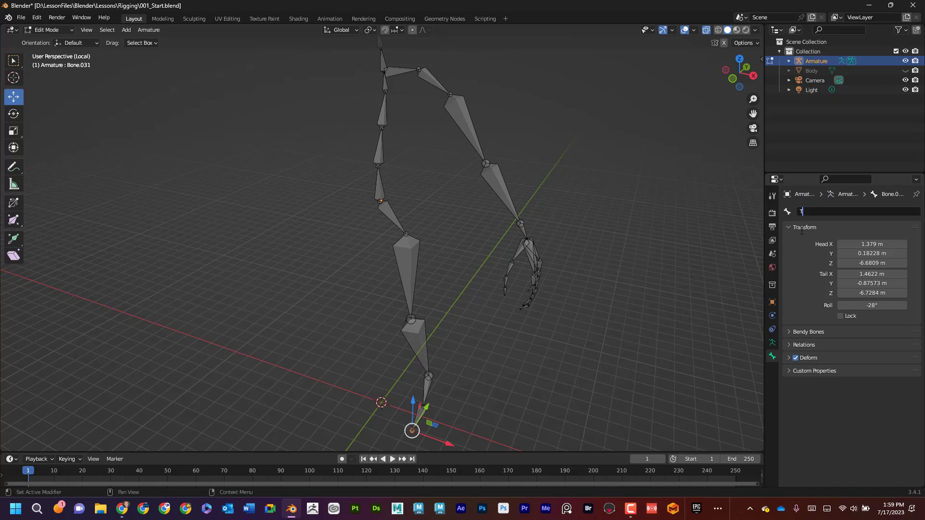
text(oe_L)
key(Return)
scroll(496, 360, down, 4)
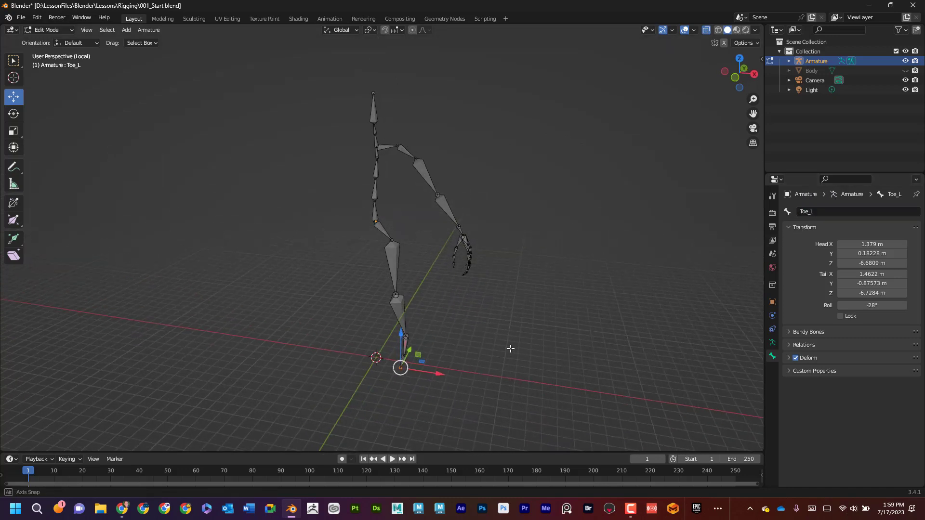
Symmetrize all bones of the half skeleton and check the new Knee_R bone
drag(521, 402, 286, 72)
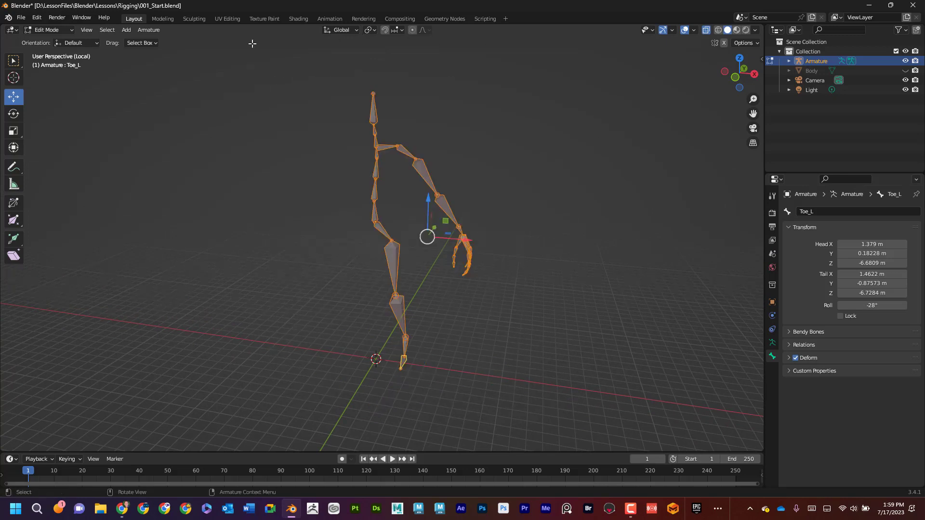
click(144, 30)
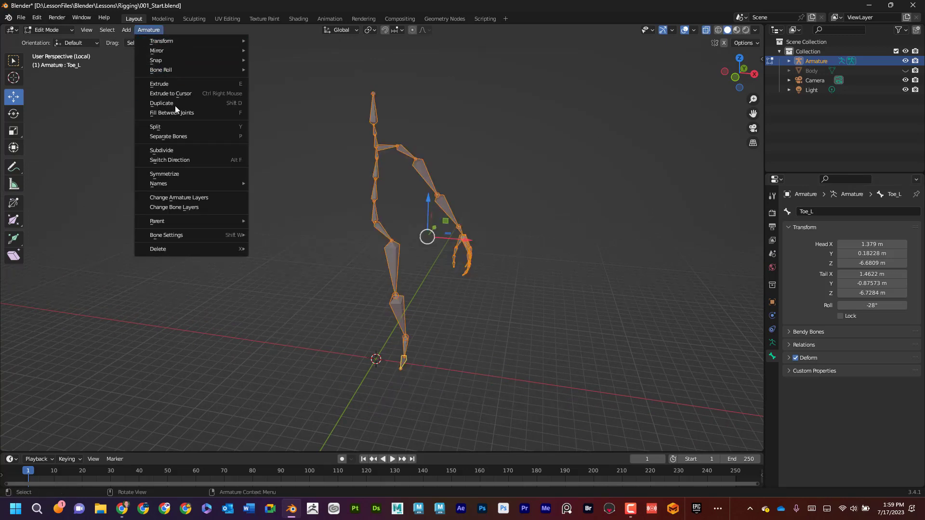
click(187, 174)
middle_drag(515, 237, 602, 145)
click(355, 264)
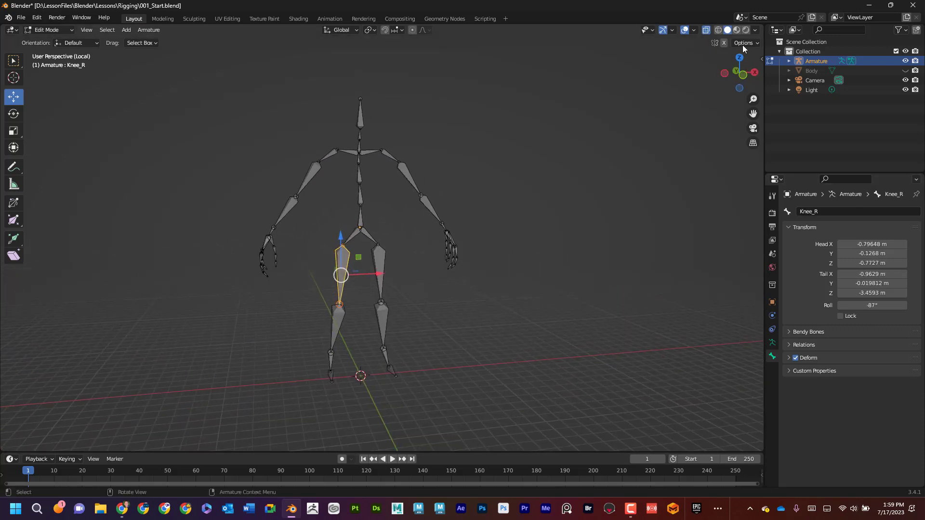
Check bone placement inside the body with X-ray on, then hide the Body mesh again
click(706, 30)
middle_drag(530, 174, 489, 176)
click(905, 70)
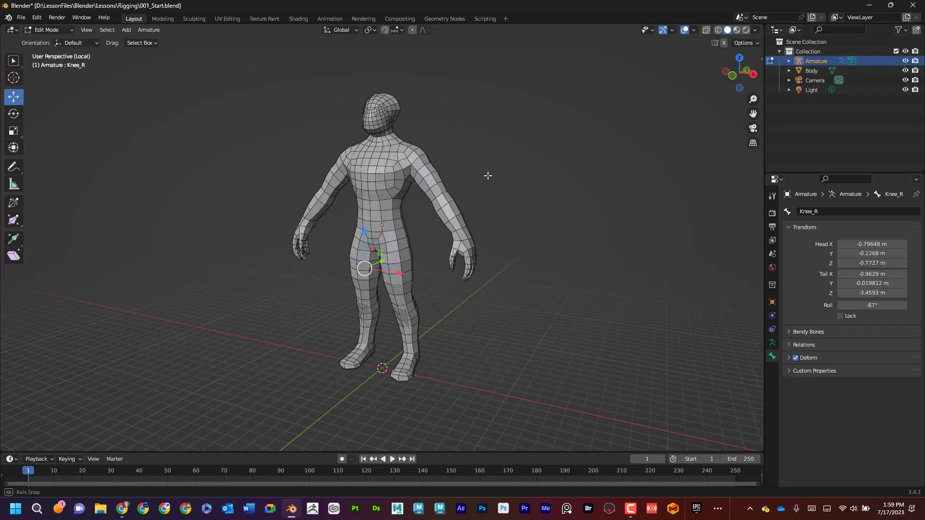
scroll(490, 176, up, 5)
middle_drag(548, 179, 449, 301)
scroll(479, 263, down, 3)
scroll(449, 301, up, 2)
scroll(449, 301, down, 3)
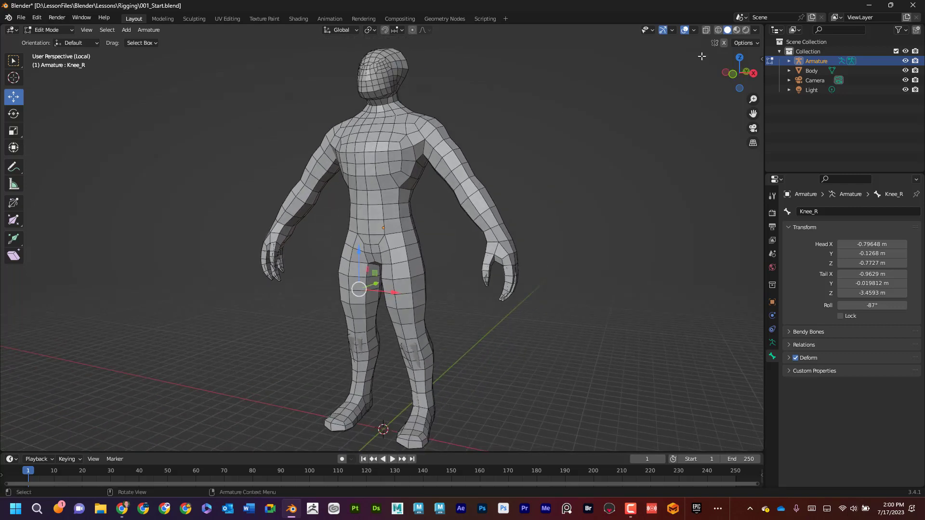
click(706, 31)
middle_drag(578, 121, 342, 246)
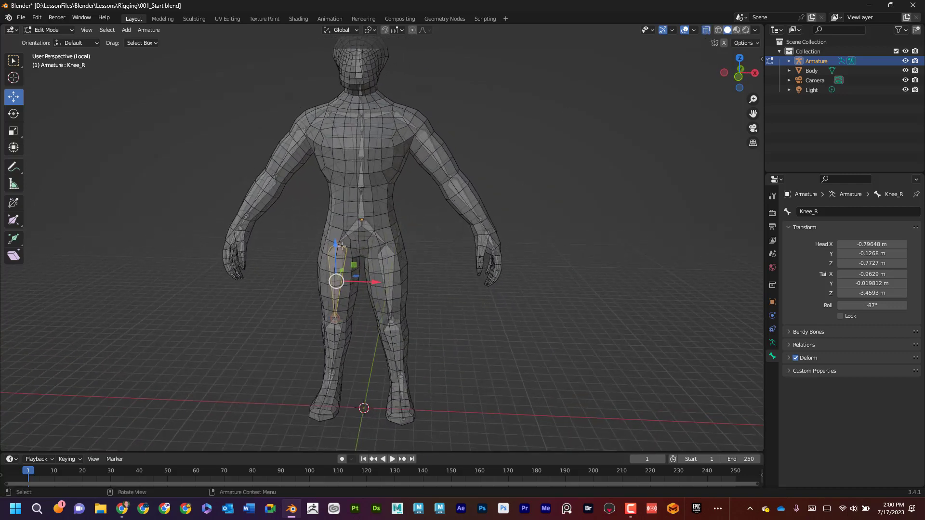
click(359, 221)
middle_drag(569, 140, 501, 157)
click(905, 70)
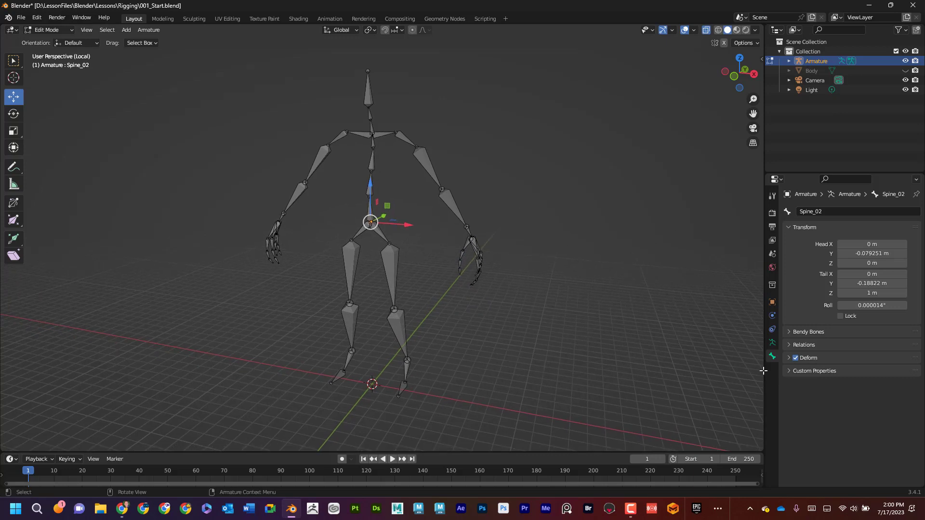
Open the armature's Object Data Properties and expand the Bone Groups panel
click(773, 343)
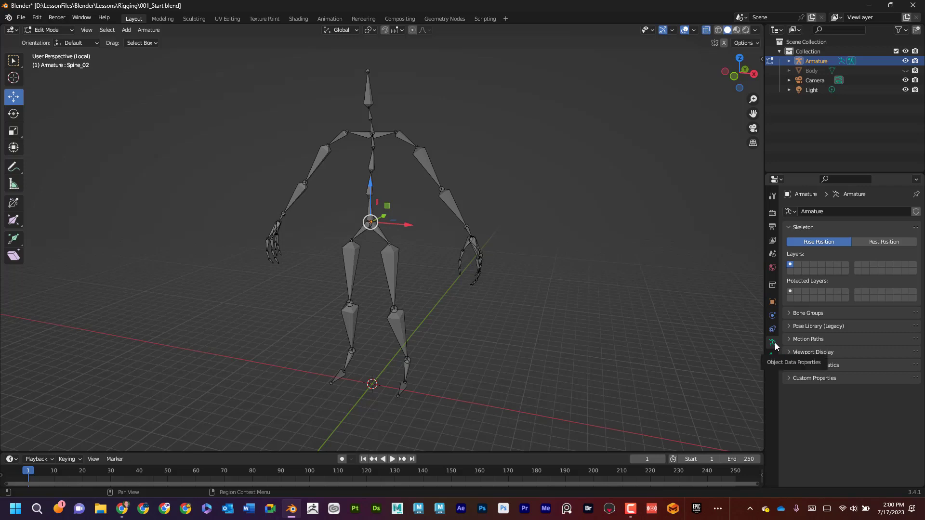
click(808, 313)
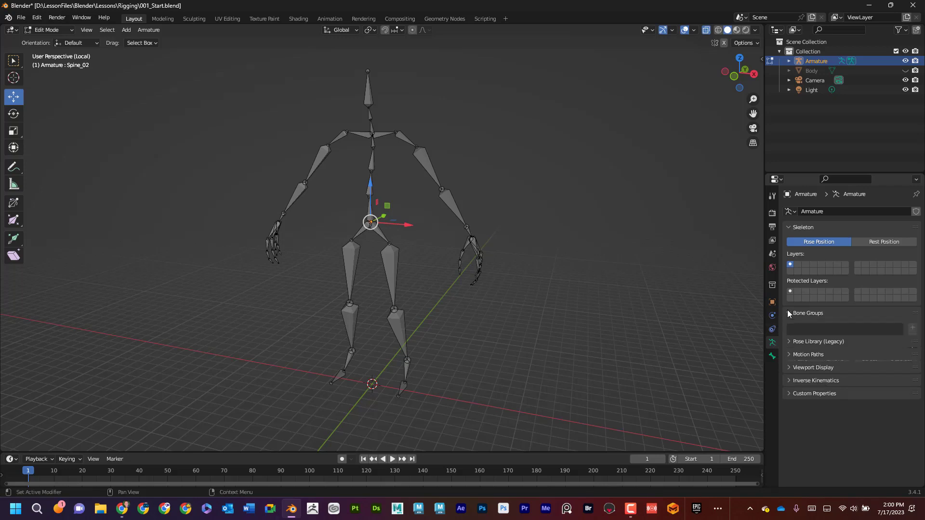
middle_drag(650, 314, 651, 314)
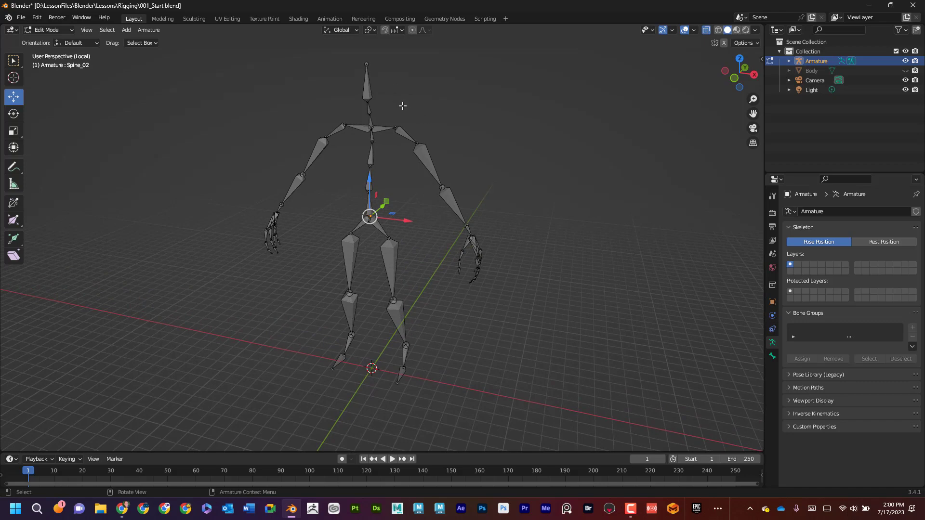
middle_drag(439, 116, 462, 145)
middle_drag(504, 221, 535, 236)
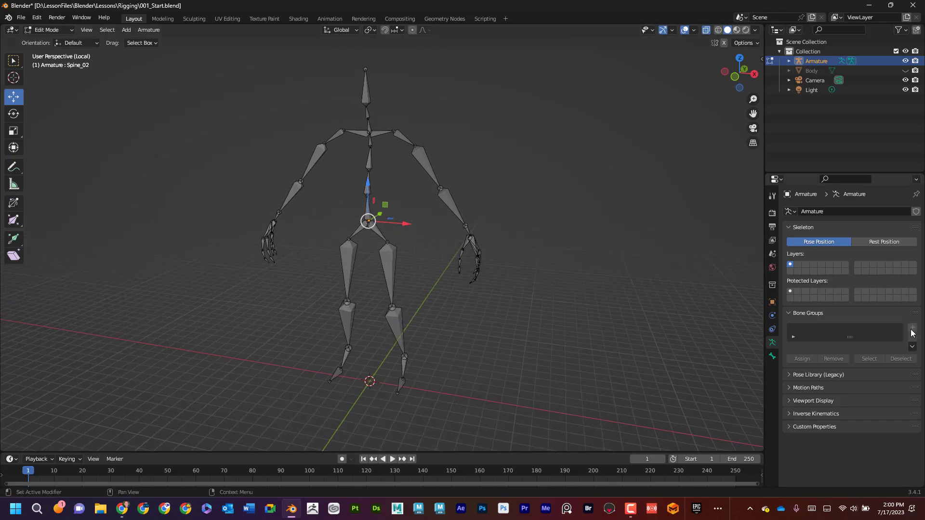
click(67, 31)
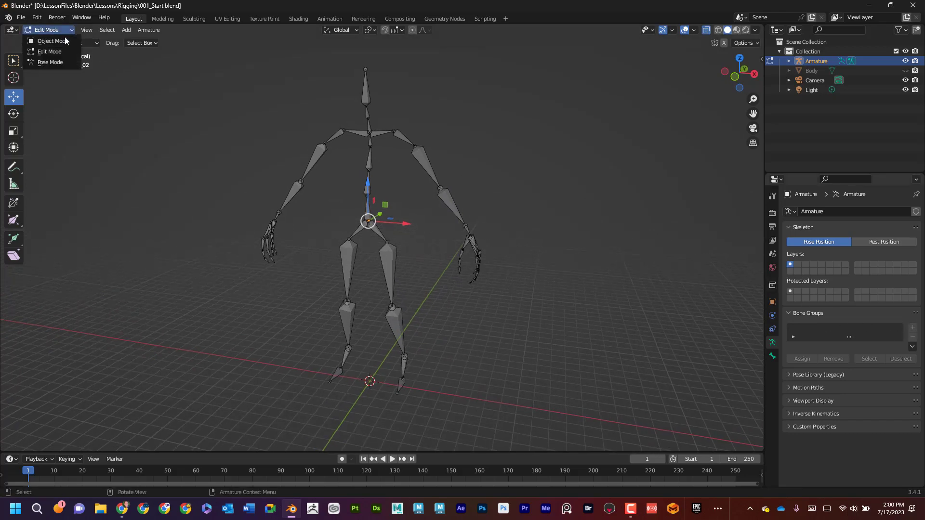
Switch the armature to Pose Mode and add a first bone group named Right
click(49, 42)
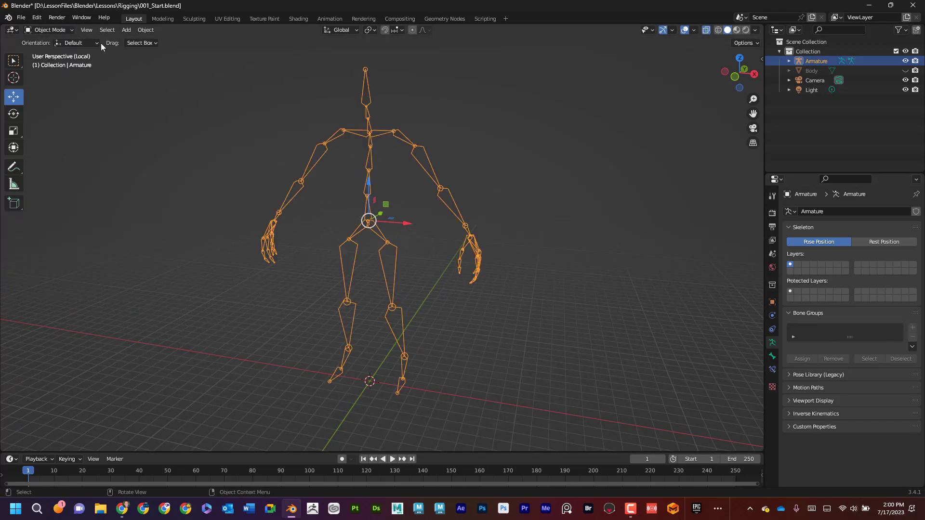
click(61, 29)
click(70, 58)
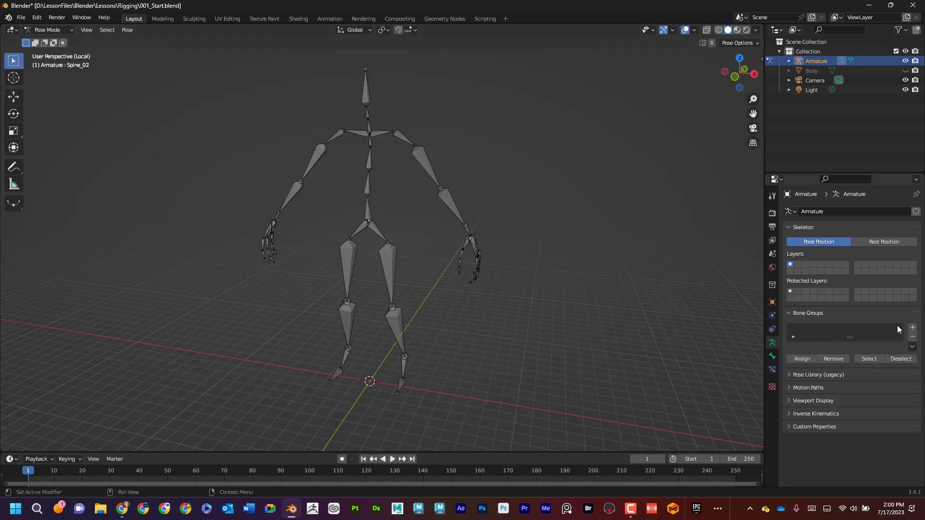
drag(848, 342, 849, 380)
click(913, 329)
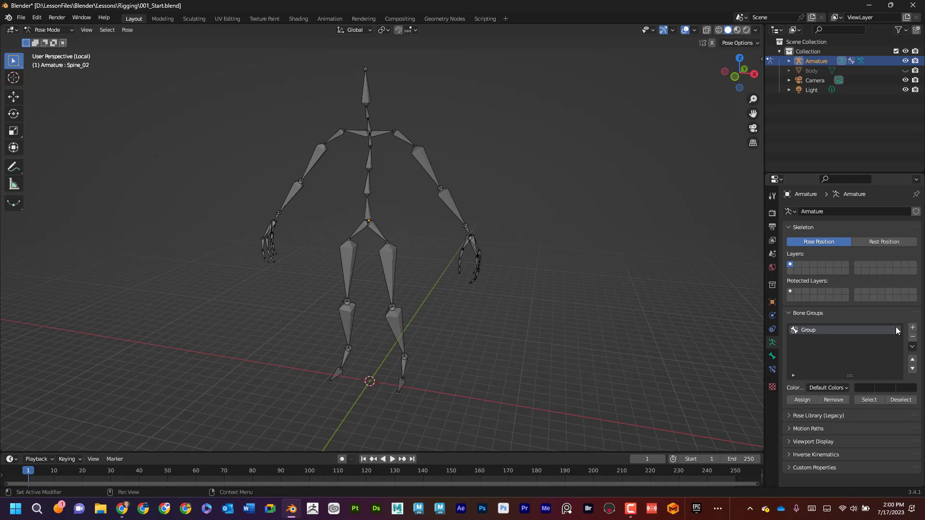
double_click(813, 332)
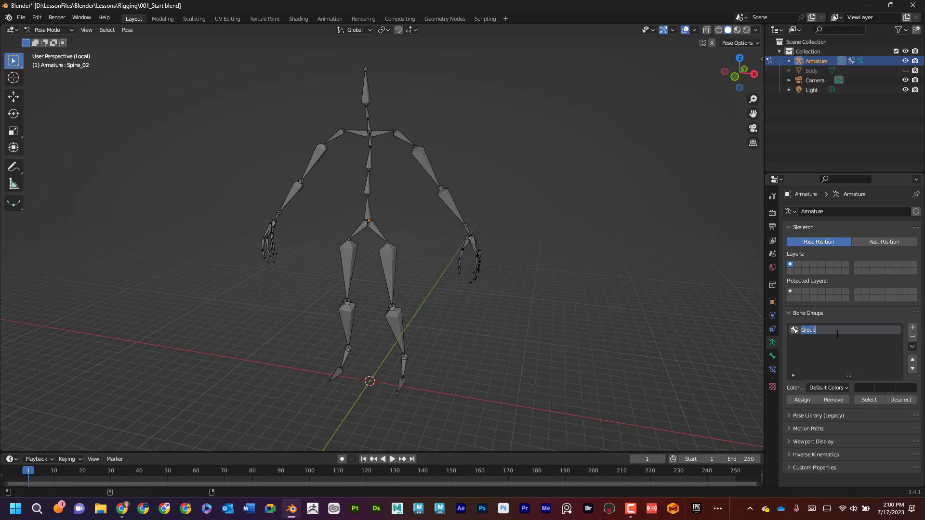
text(Right)
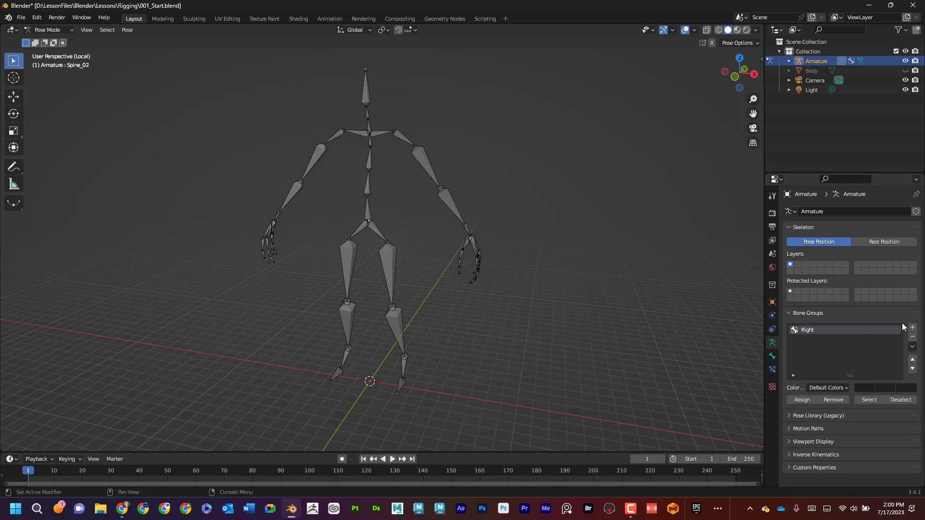
Add two more bone groups named Left and Center
click(912, 328)
double_click(816, 342)
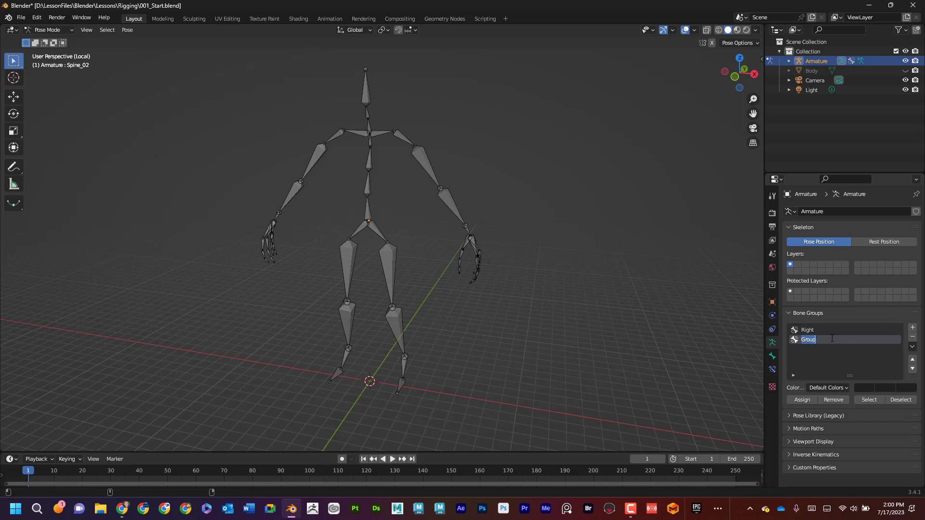
text(Left)
key(Return)
click(912, 328)
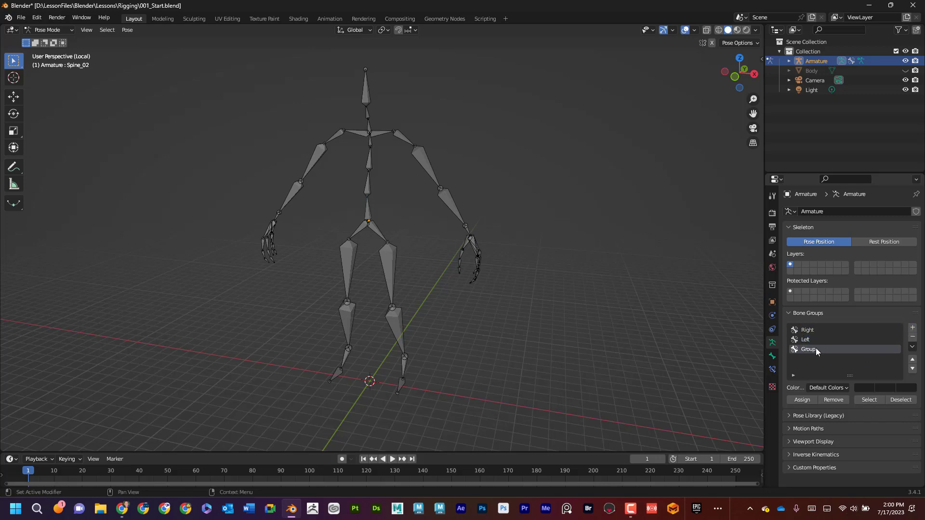
double_click(841, 351)
text(Center)
Select the right arm, hand, leg, hip and Clavicle_R bones
middle_drag(449, 158, 299, 181)
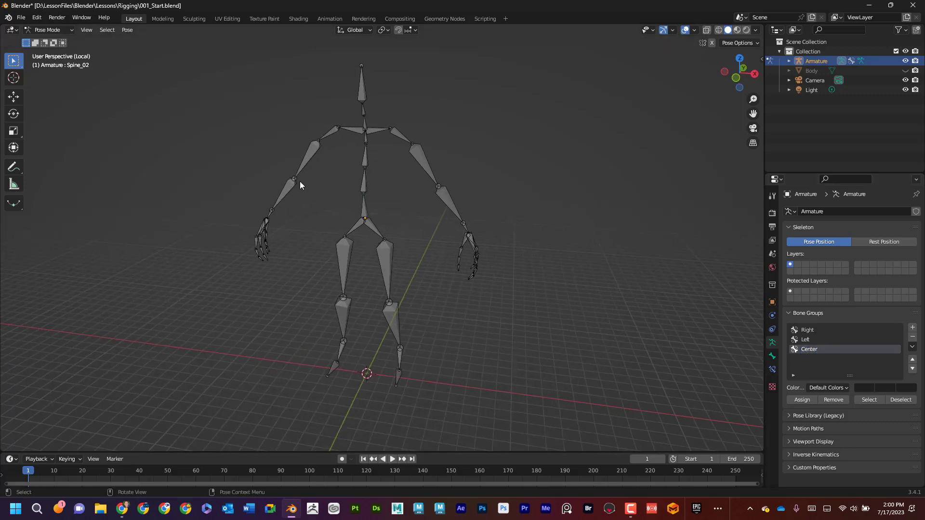
drag(227, 124, 325, 273)
click(59, 31)
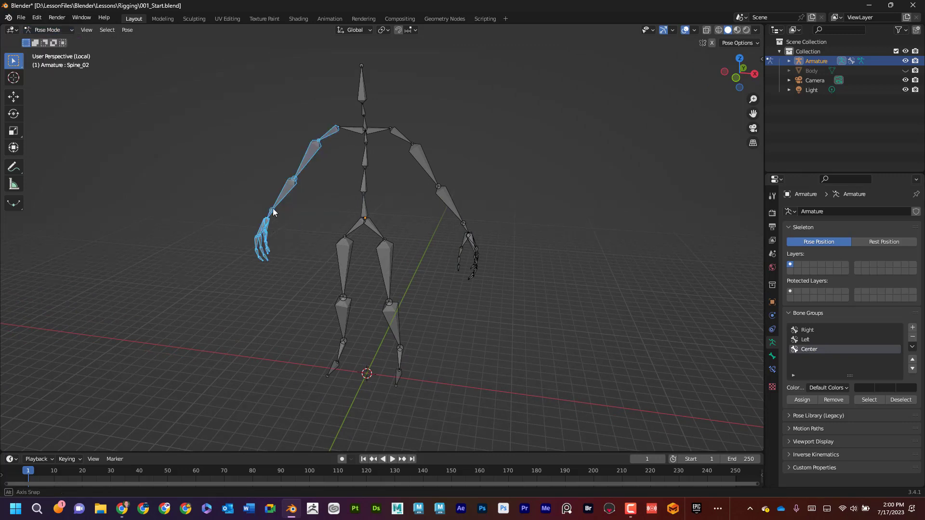
middle_drag(273, 213, 305, 267)
drag(305, 267, 355, 389)
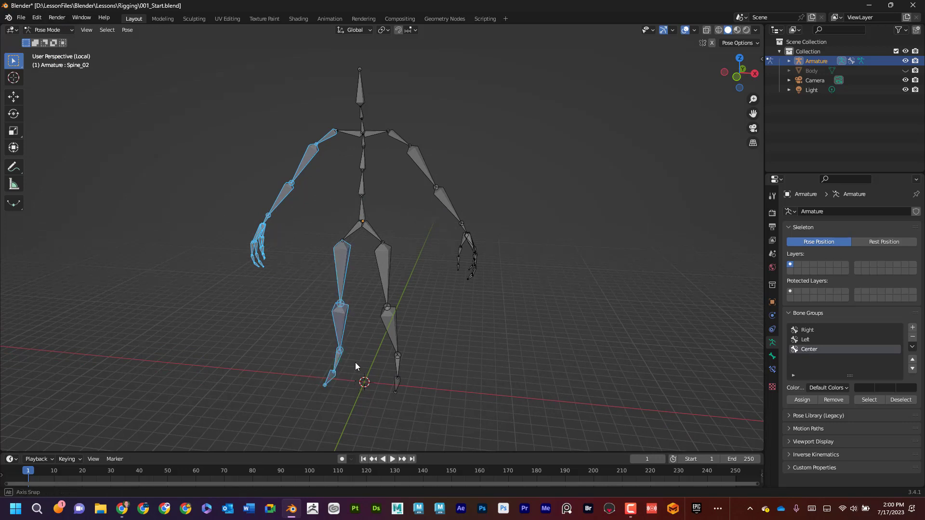
middle_drag(355, 363, 347, 271)
shift+click(354, 233)
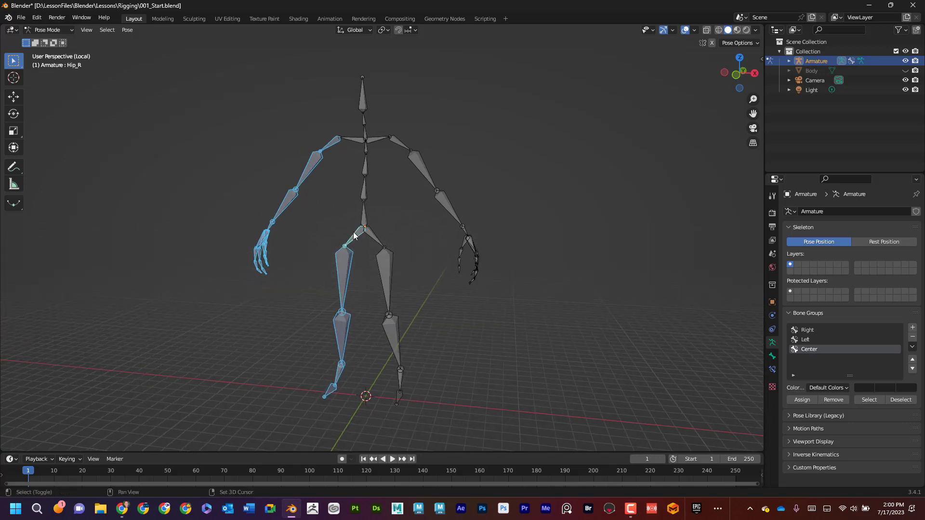
shift+click(349, 140)
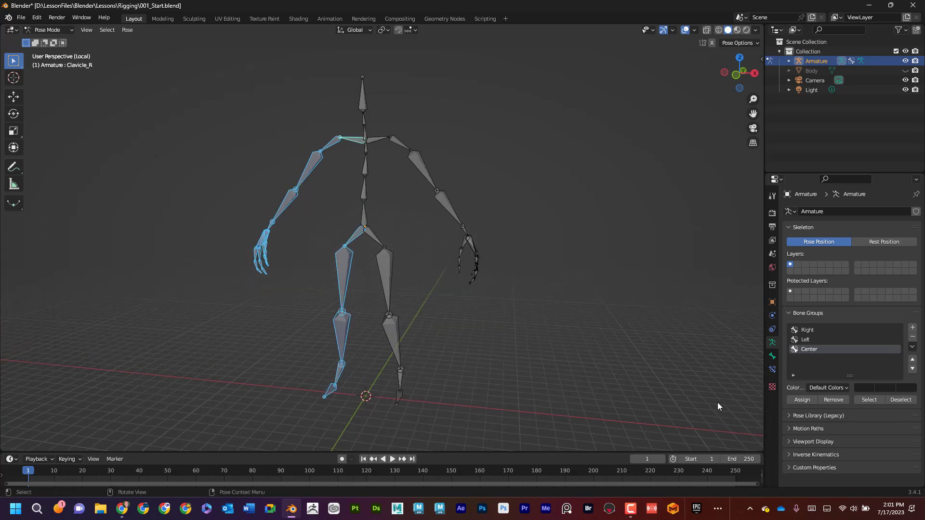
Assign them to the Right group and give it the red 01 - Theme Color Set
click(831, 328)
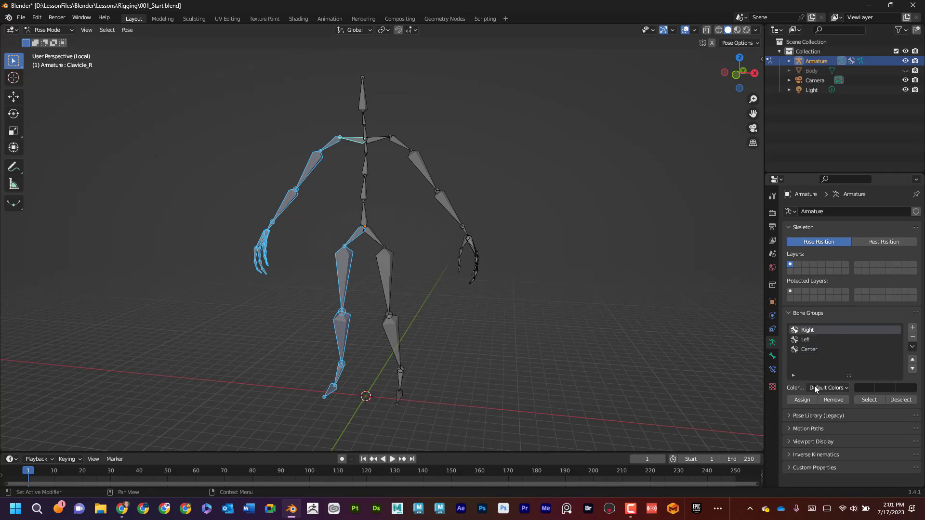
click(802, 400)
click(837, 386)
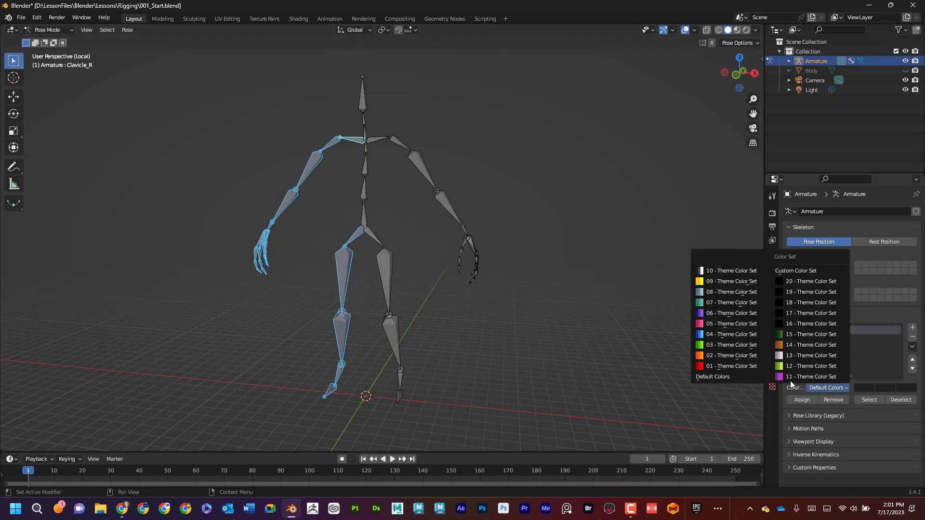
click(721, 368)
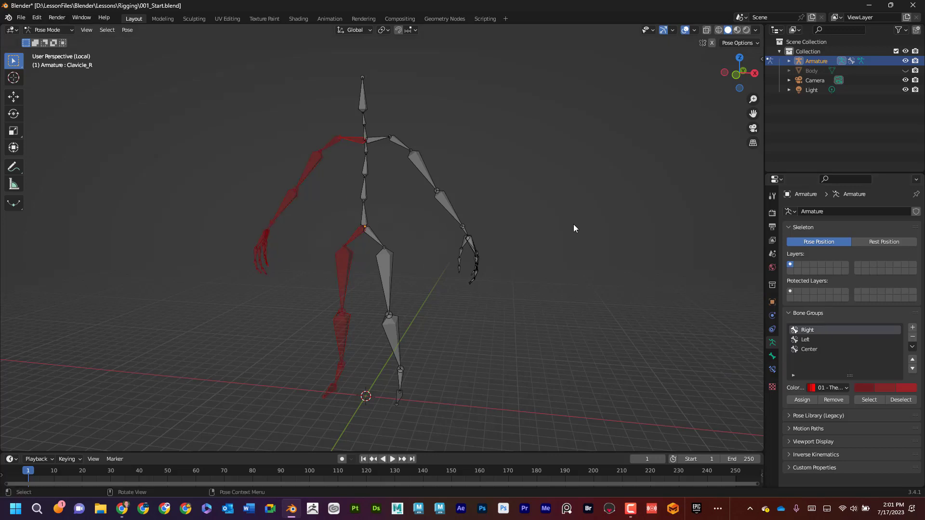
Select the left arm and leg bones and give the Left group the blue 04 colour set
drag(379, 128, 571, 410)
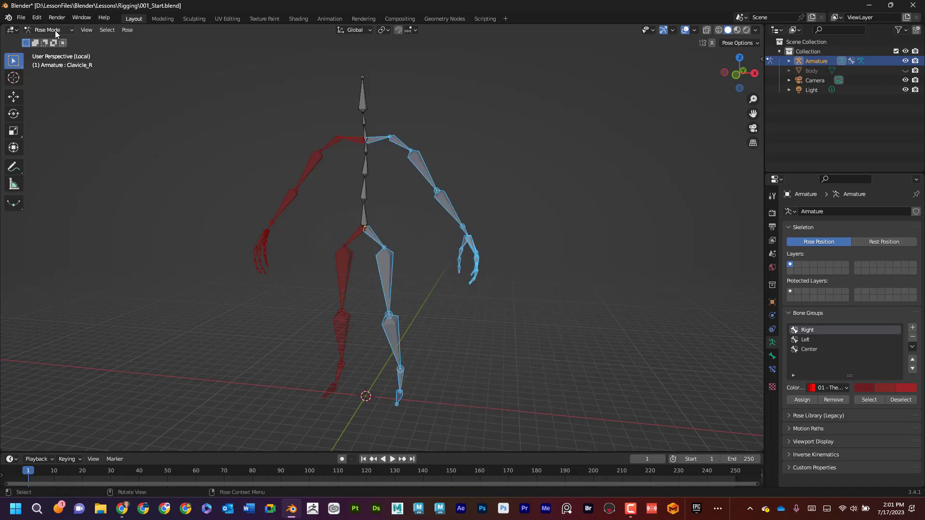
click(807, 340)
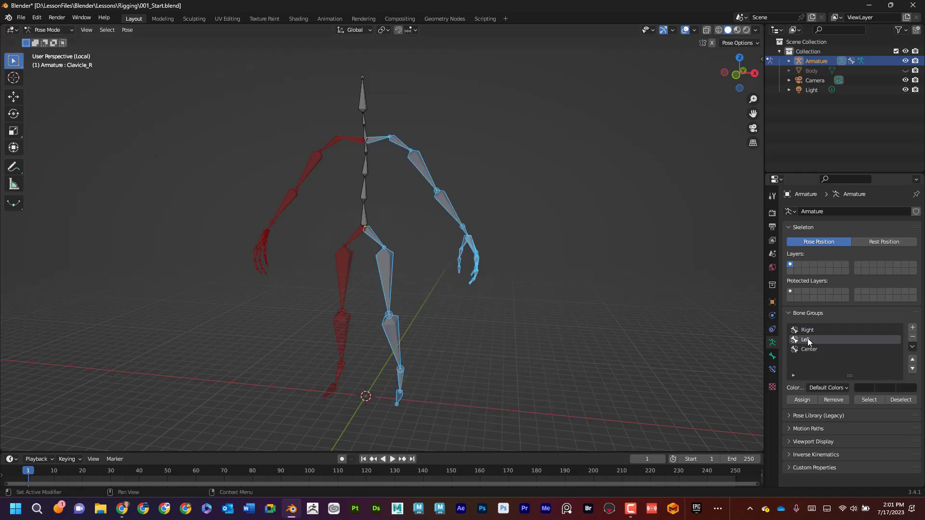
click(827, 388)
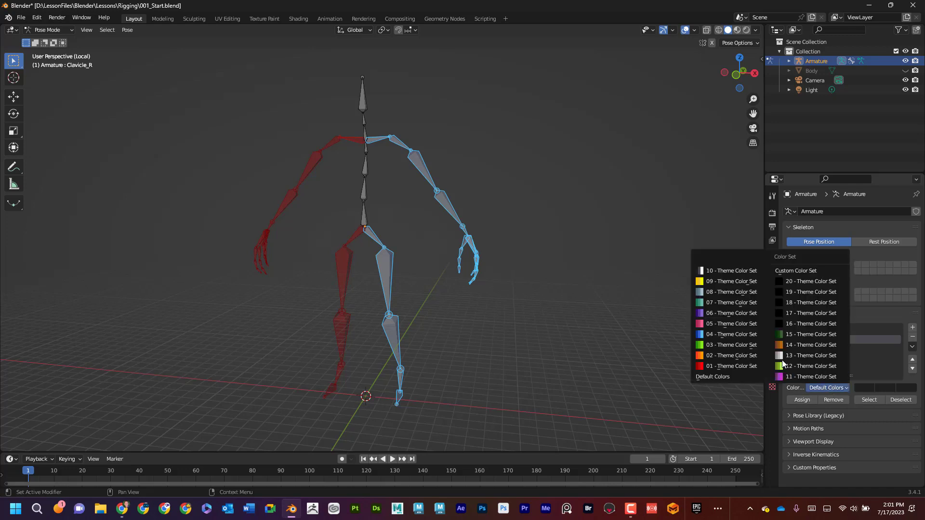
click(747, 336)
Select the spine, neck and head bones and give the Center group the yellow 09 colour set
drag(349, 150, 386, 216)
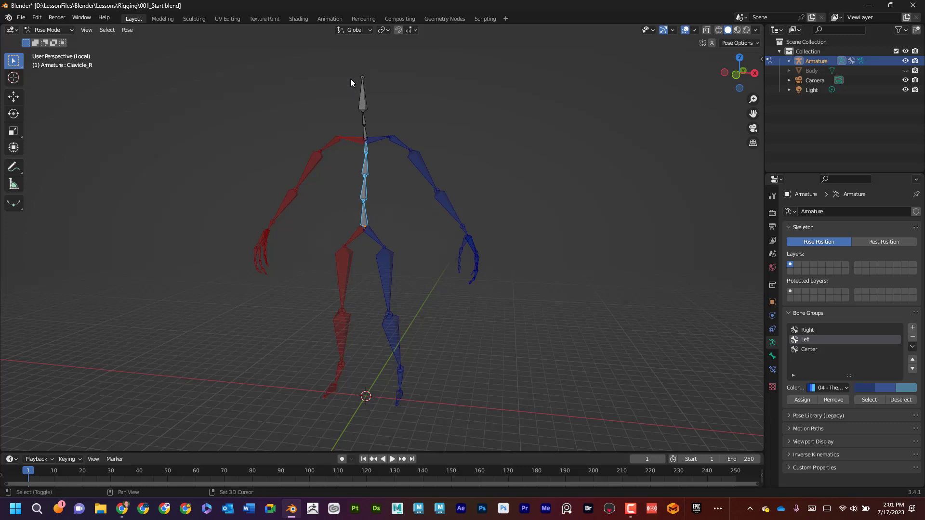
shift+drag(351, 79, 375, 130)
click(810, 351)
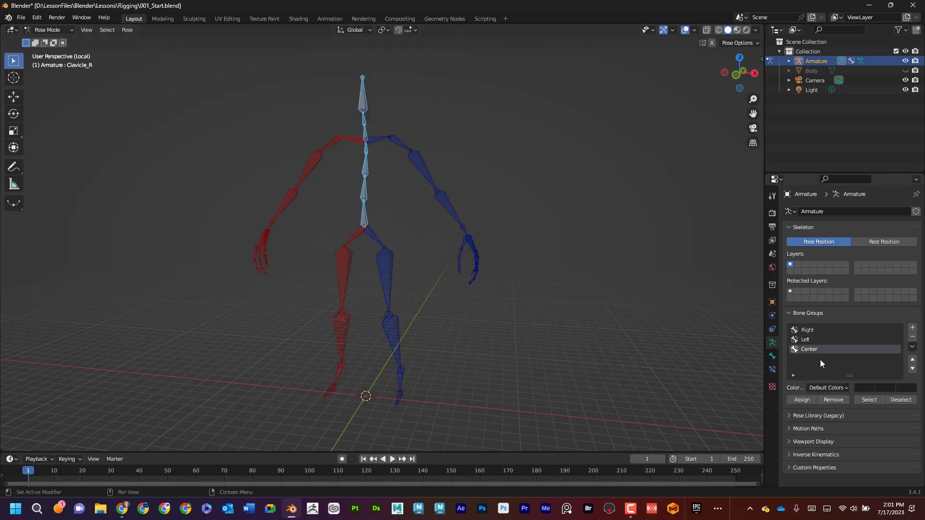
click(831, 389)
click(819, 389)
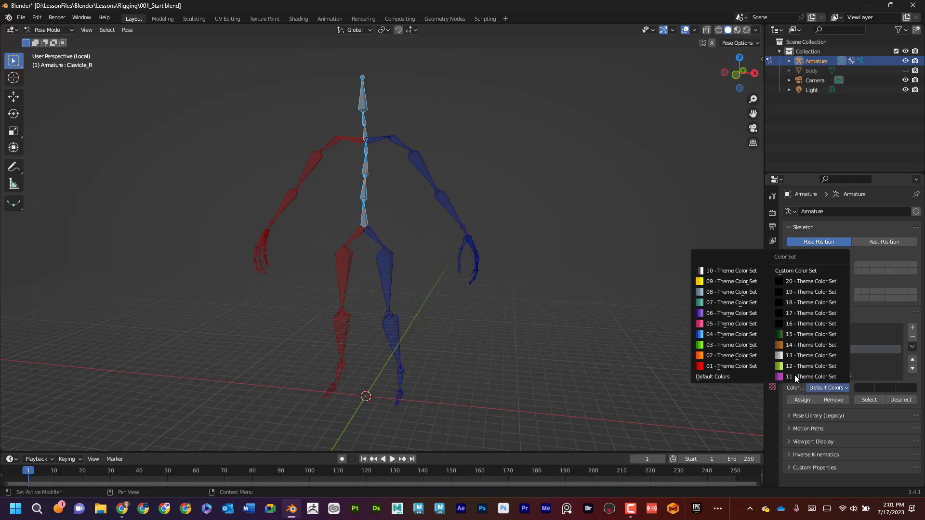
click(734, 282)
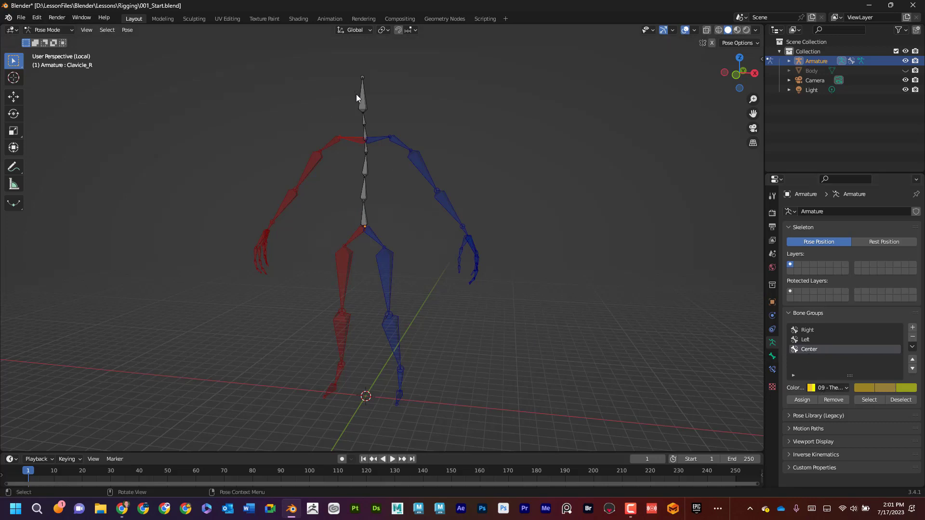
Assign the head, neck and spine bones to the Center group, keeping yellow Color Set 09
mouse_move(351, 82)
mouse_down()
mouse_move(378, 129)
mouse_move(372, 195)
mouse_move(383, 220)
mouse_up()
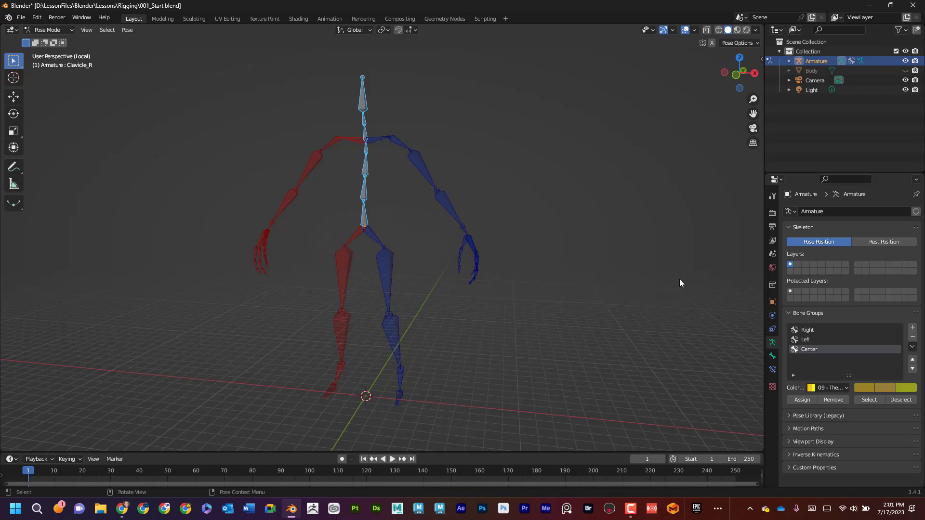
click(807, 401)
click(831, 388)
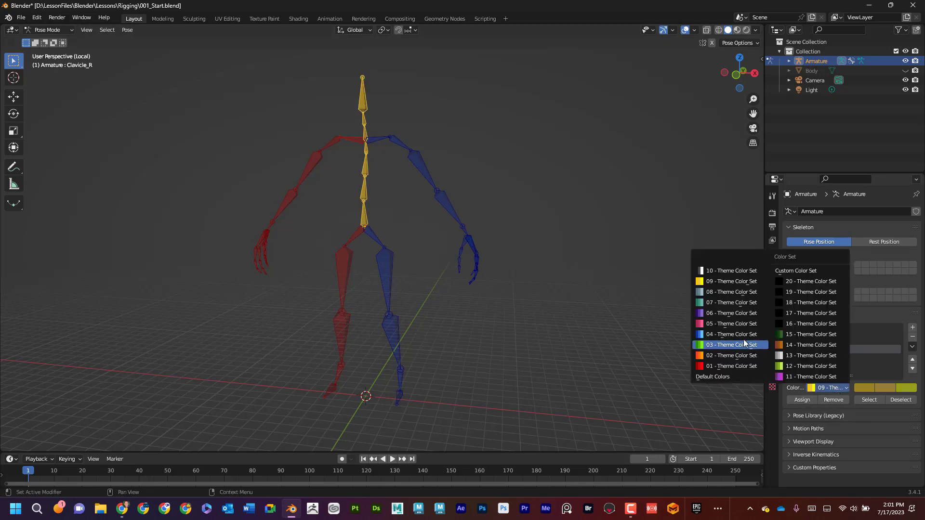
click(732, 283)
middle_drag(575, 313, 525, 312)
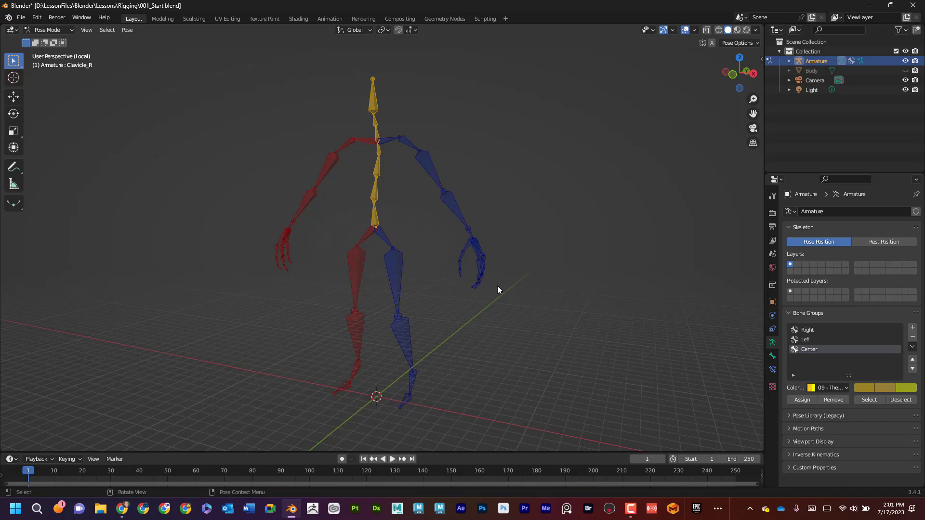
middle_drag(469, 313, 493, 326)
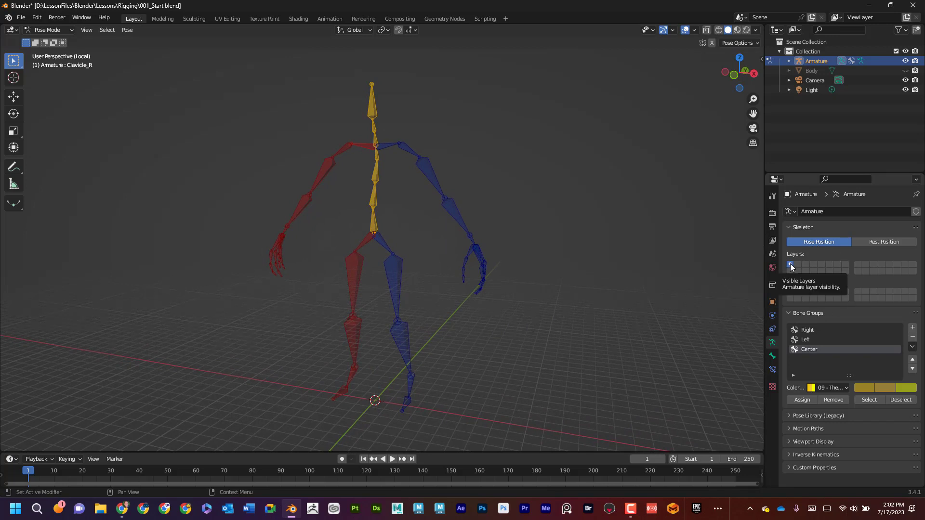
Move the red right-arm bones onto armature layer 2
middle_drag(447, 180, 499, 217)
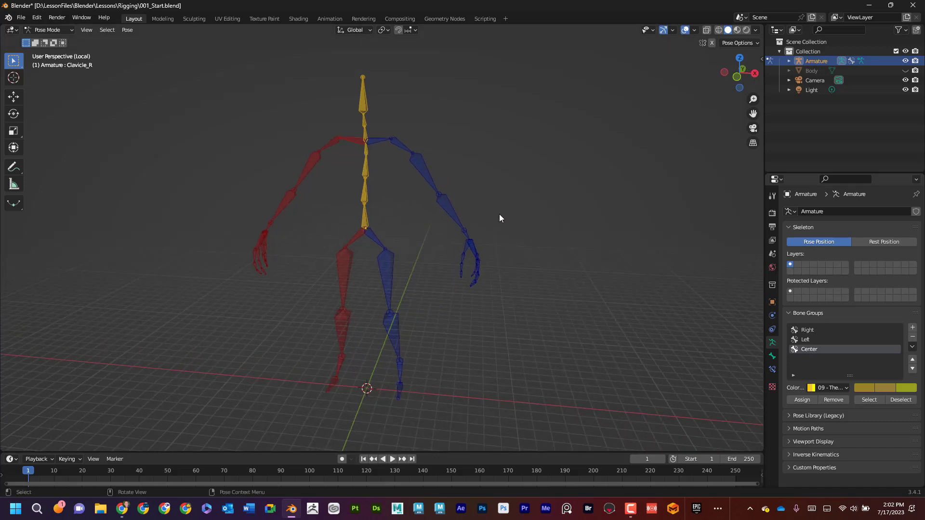
drag(178, 133, 316, 245)
middle_drag(312, 181, 317, 188)
key(m)
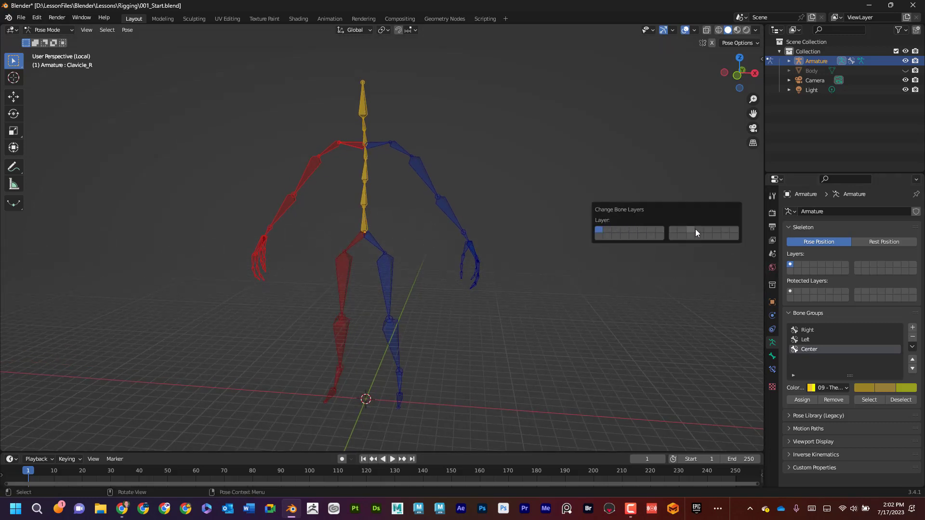
click(606, 230)
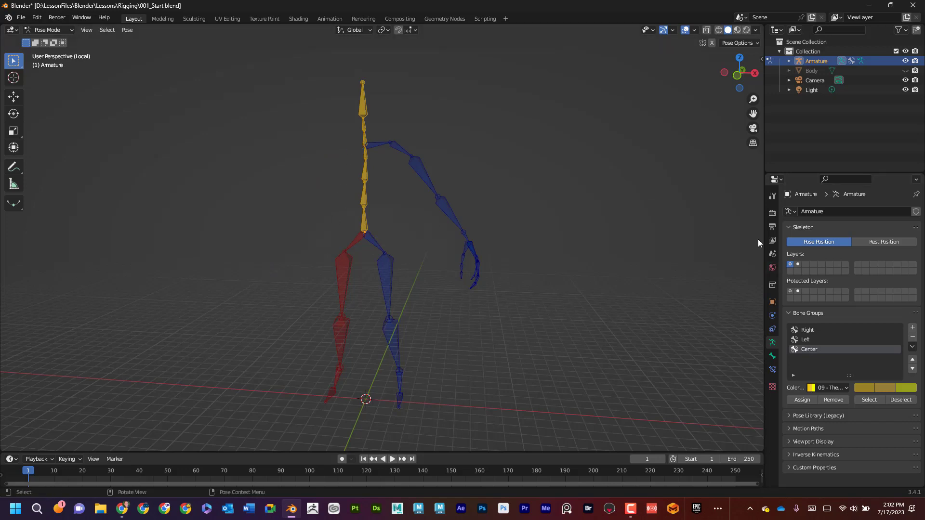
Show armature layers 1 and 2 together in the Layers grid
click(797, 265)
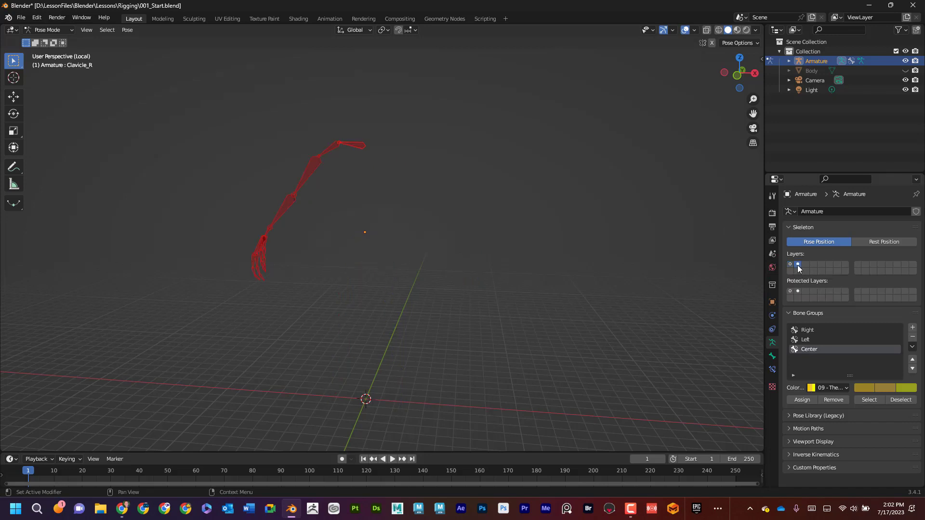
shift+click(790, 264)
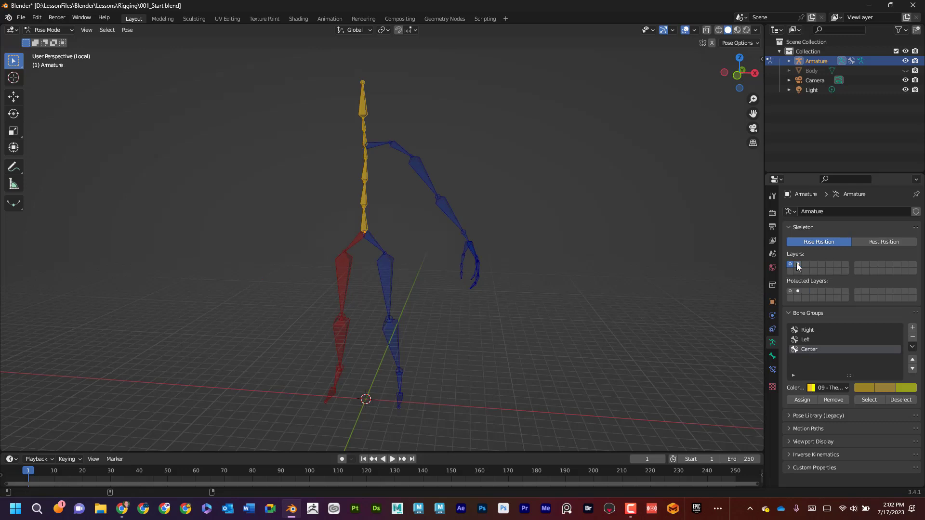
shift+click(798, 265)
shift+click(798, 264)
Move the red right-leg bones onto their own second-row armature layer
shift+click(798, 264)
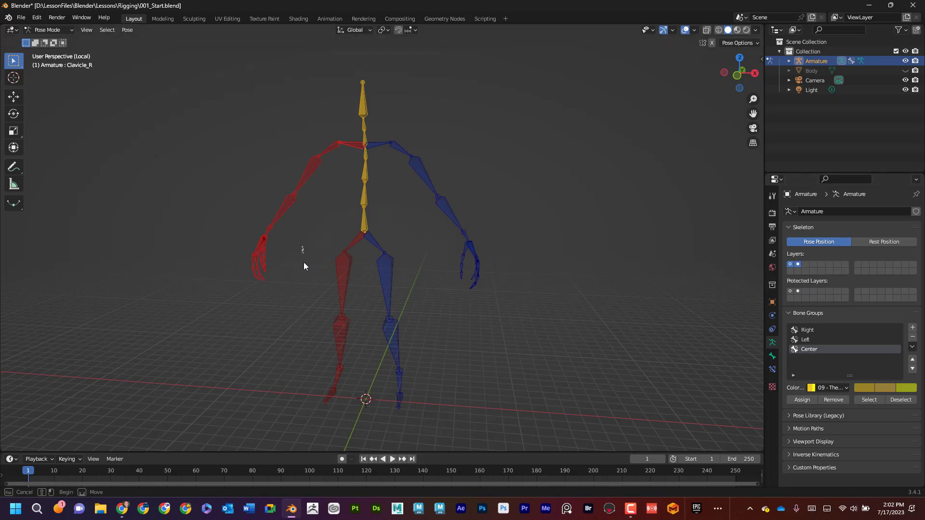
drag(302, 246, 359, 405)
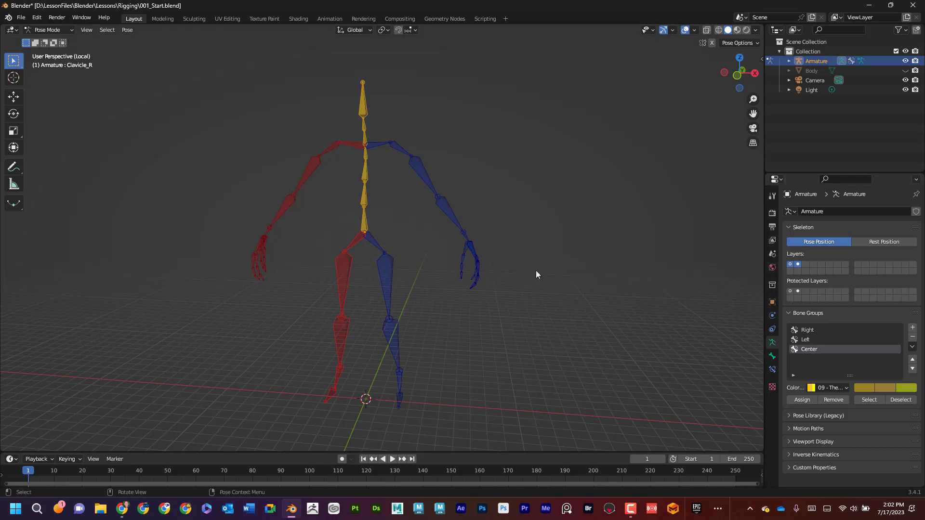
key(m)
click(548, 303)
Move the blue left-arm bones to layer 3 and the left-leg bones to their own layer
drag(376, 133, 553, 289)
drag(415, 289, 370, 241)
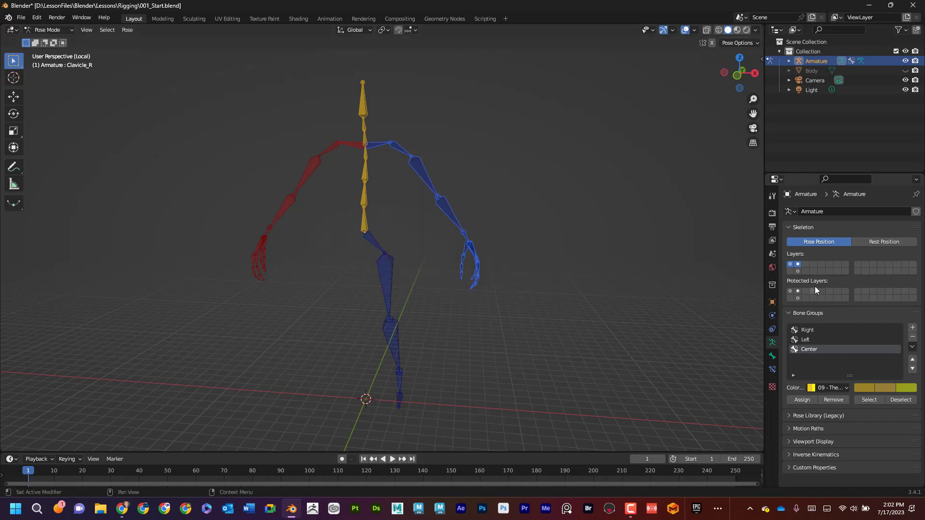
key(m)
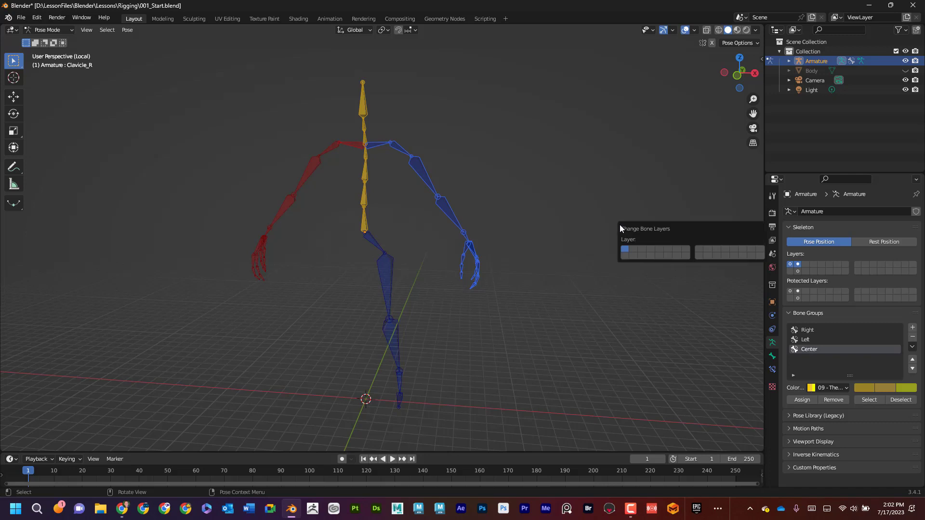
click(639, 250)
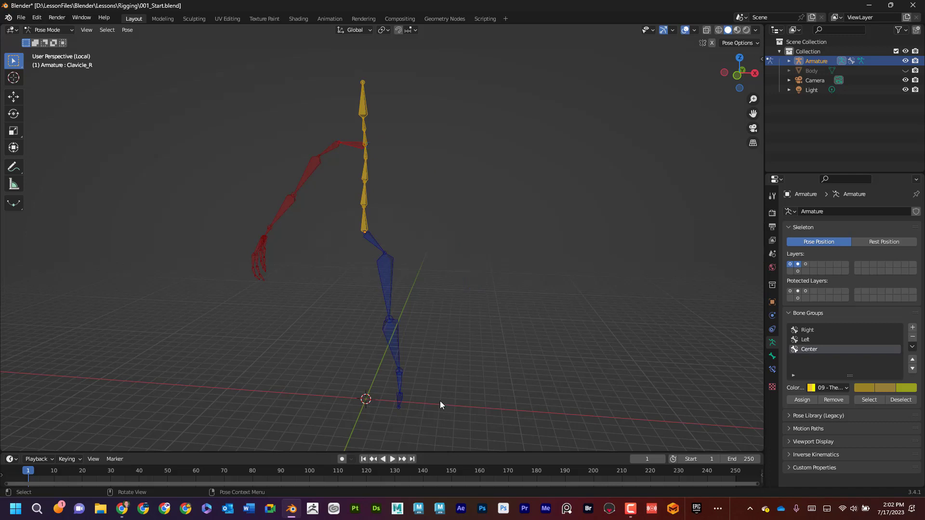
drag(441, 405, 374, 244)
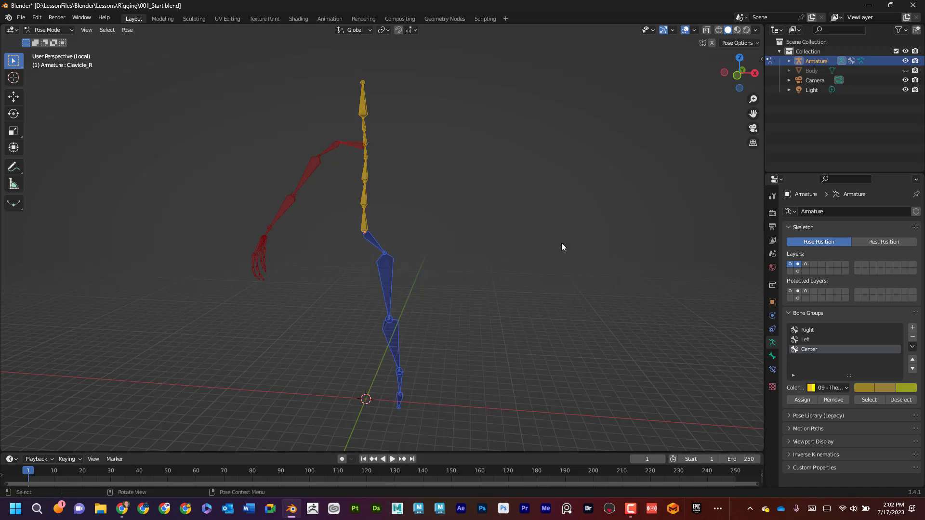
key(m)
click(583, 273)
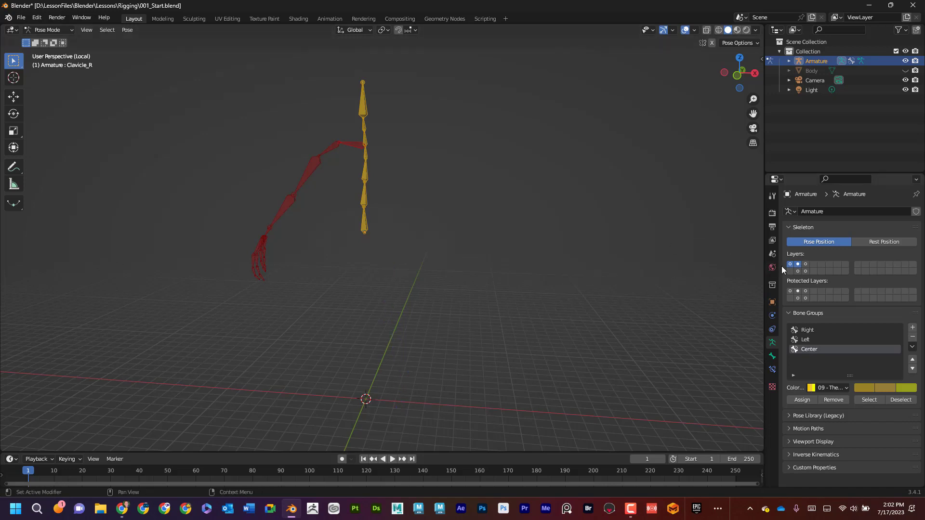
Check each limb layer alone, then make the arm, leg and spine layers visible together
click(806, 265)
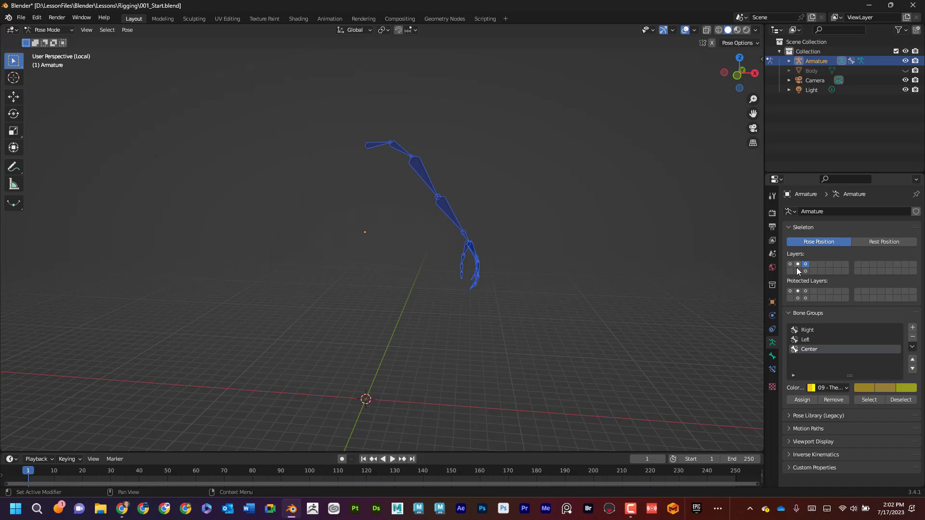
click(798, 266)
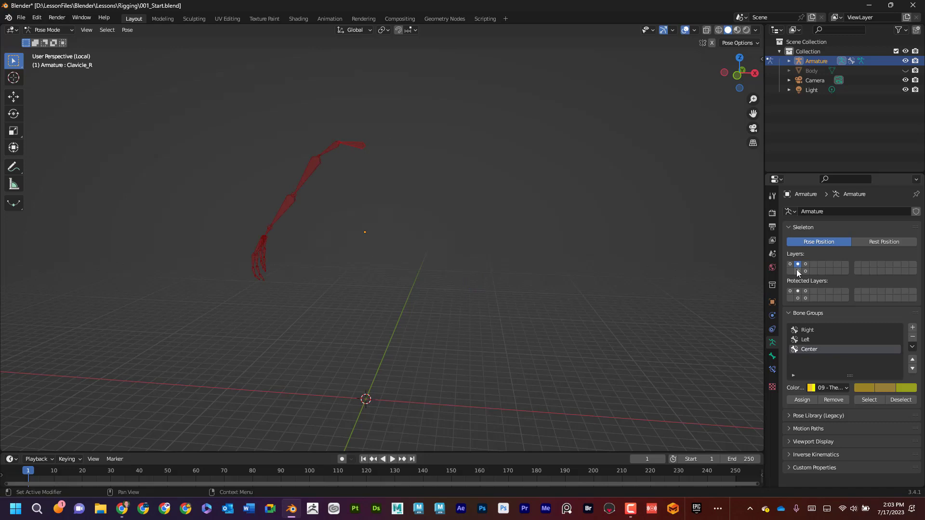
click(797, 270)
shift+click(797, 265)
shift+click(806, 264)
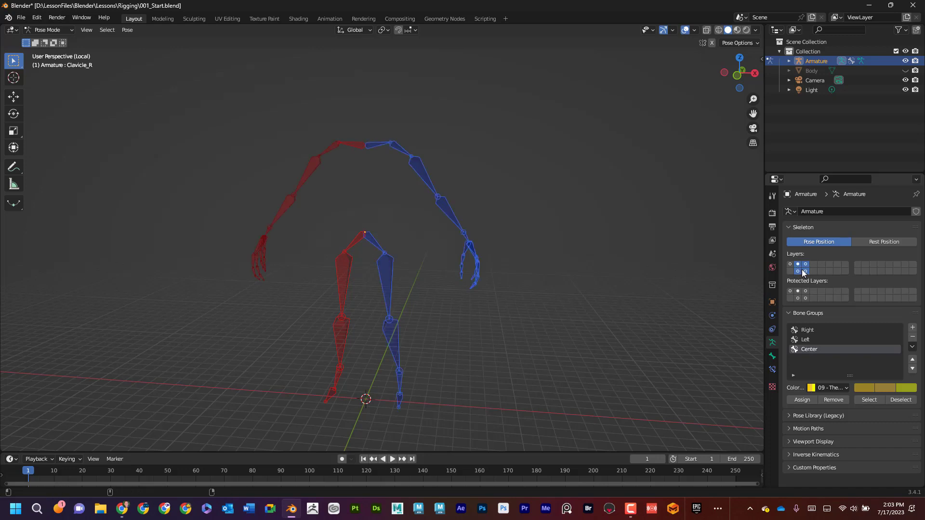
shift+click(791, 265)
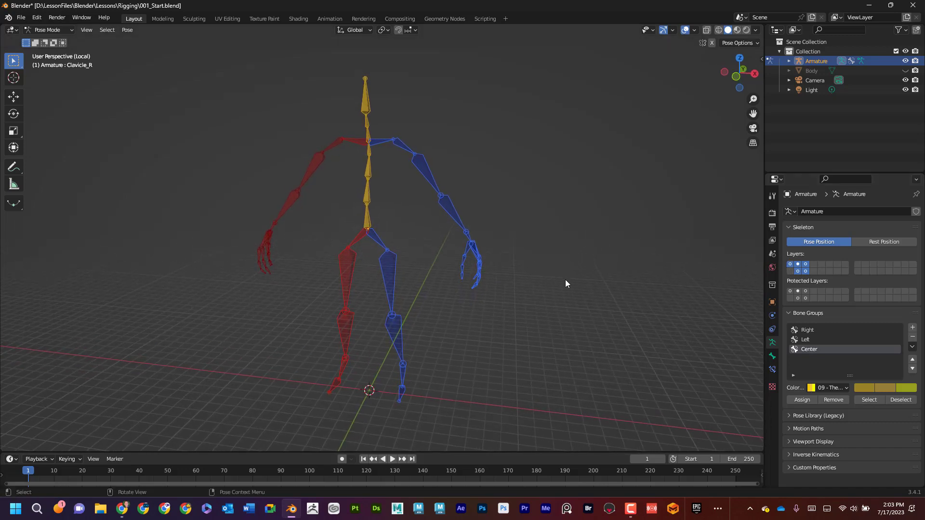
Show the spine layer alone, then add both arm and both leg layers back
click(790, 265)
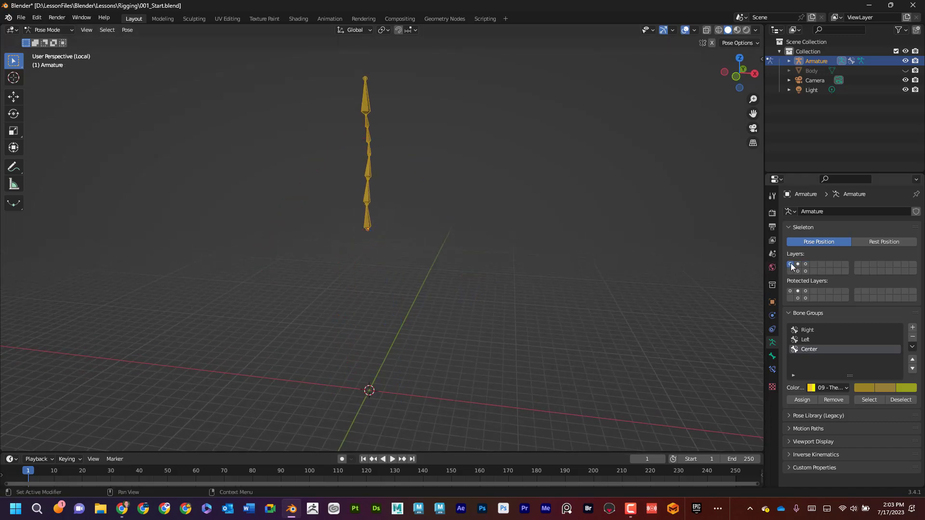
shift+click(798, 265)
shift+click(805, 265)
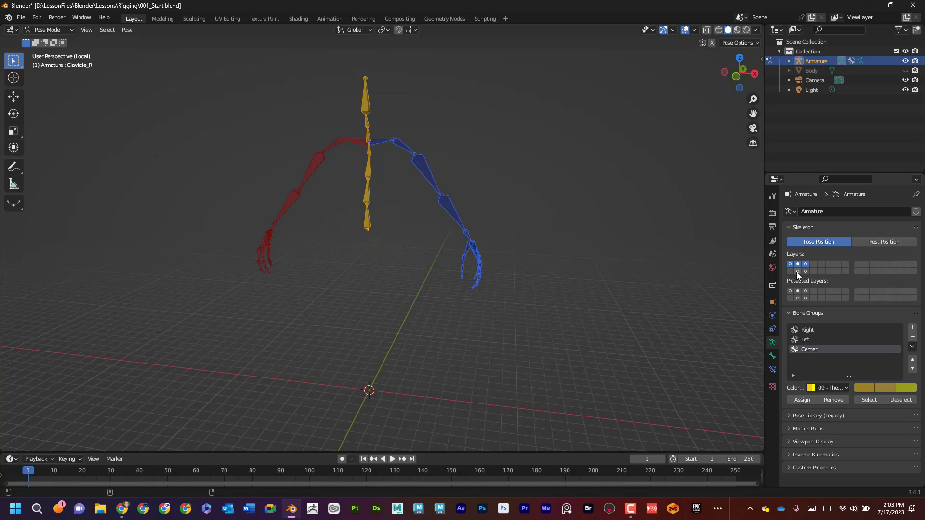
shift+click(798, 271)
shift+click(804, 271)
Unhide the Body mesh so the red, blue and yellow bones show through it
middle_drag(643, 274, 646, 274)
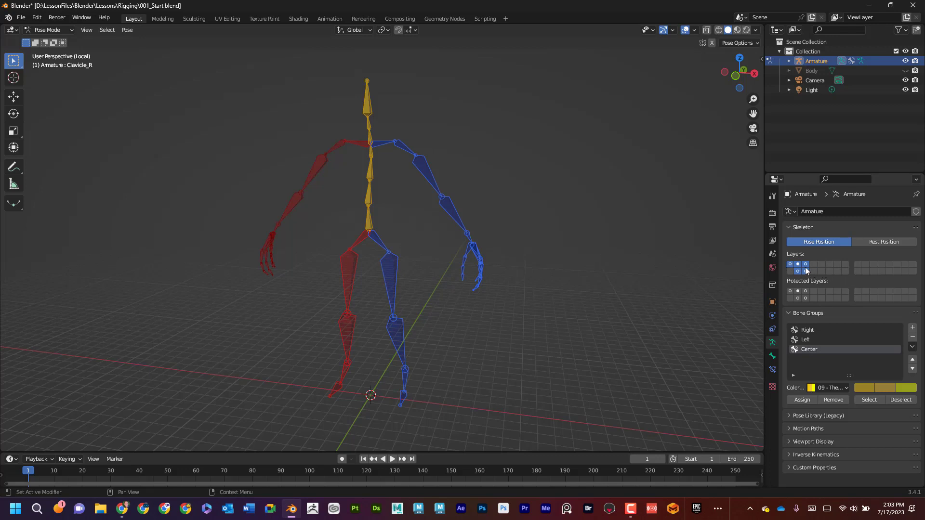
middle_drag(634, 282, 623, 282)
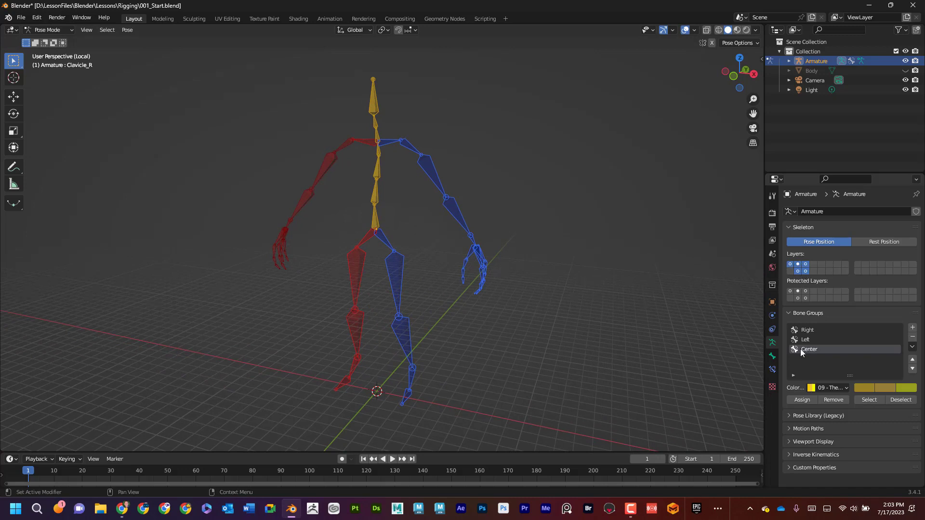
click(905, 71)
mouse_move(579, 243)
middle_down()
mouse_move(553, 239)
mouse_move(562, 222)
mouse_move(569, 231)
middle_up()
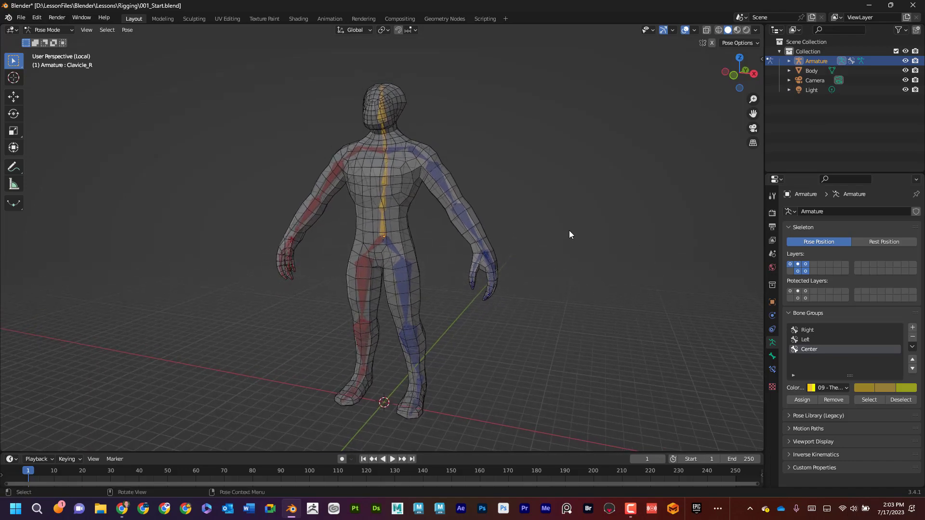